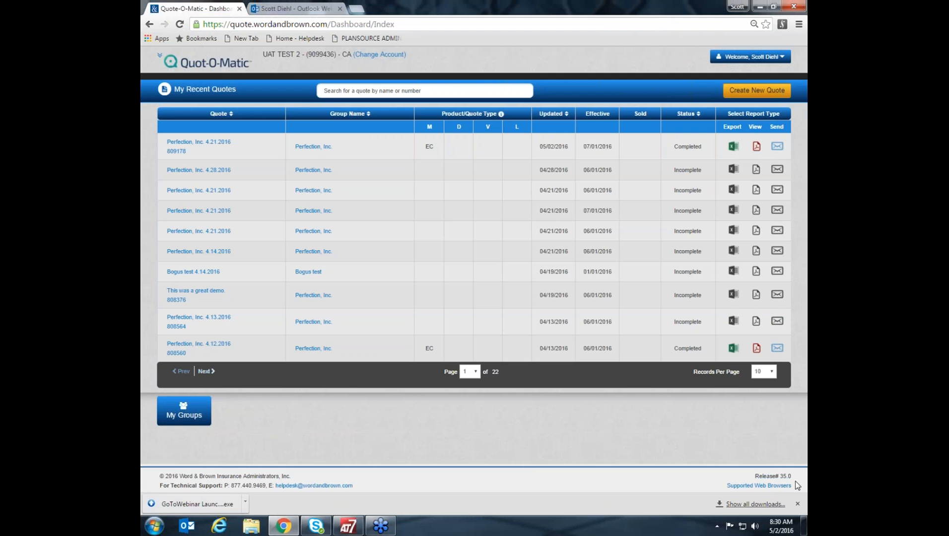
View the list of supported web browsers, then dismiss it and the downloads bar.
click(769, 487)
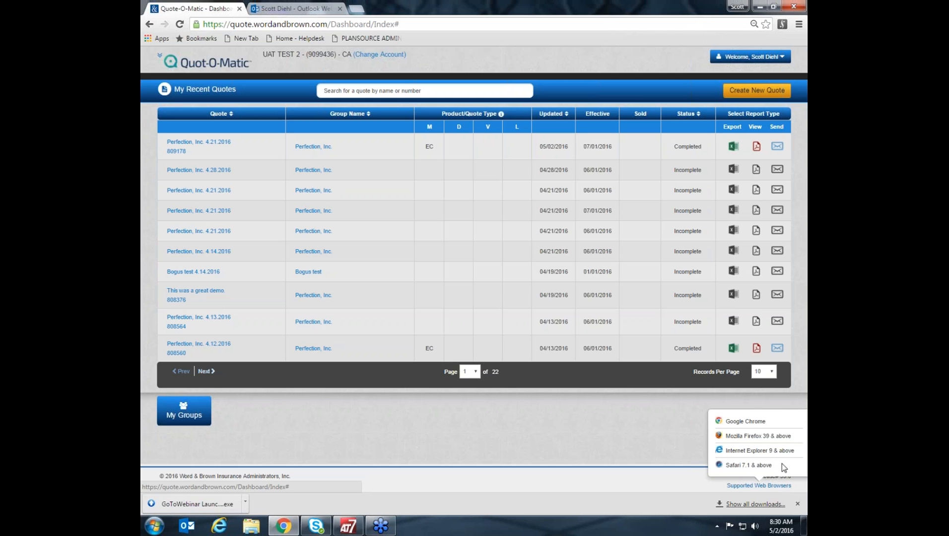
click(638, 419)
click(797, 504)
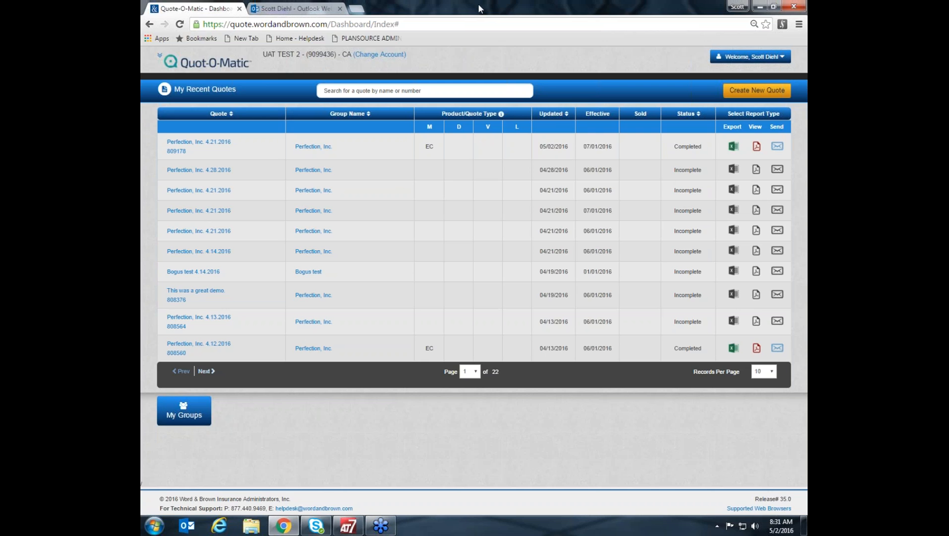
drag(328, 25, 232, 28)
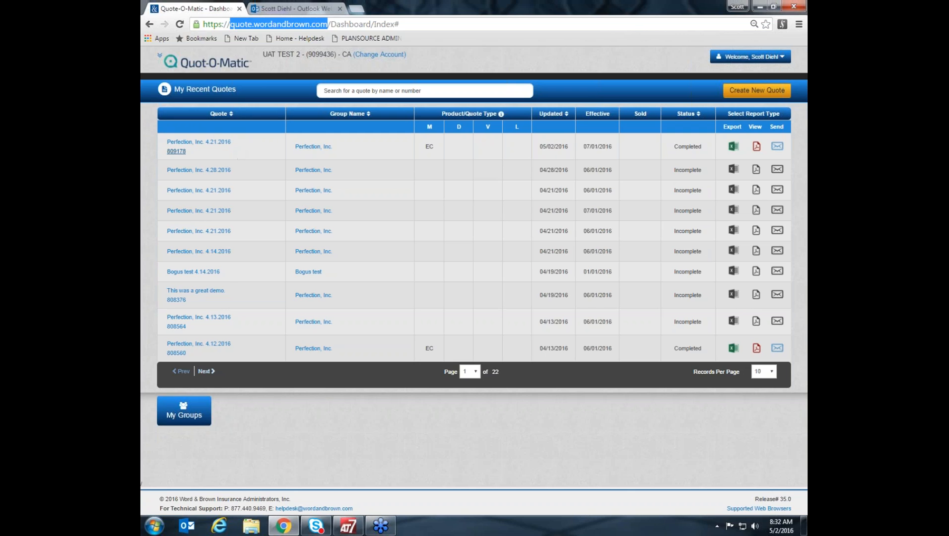
drag(231, 291, 168, 295)
click(169, 295)
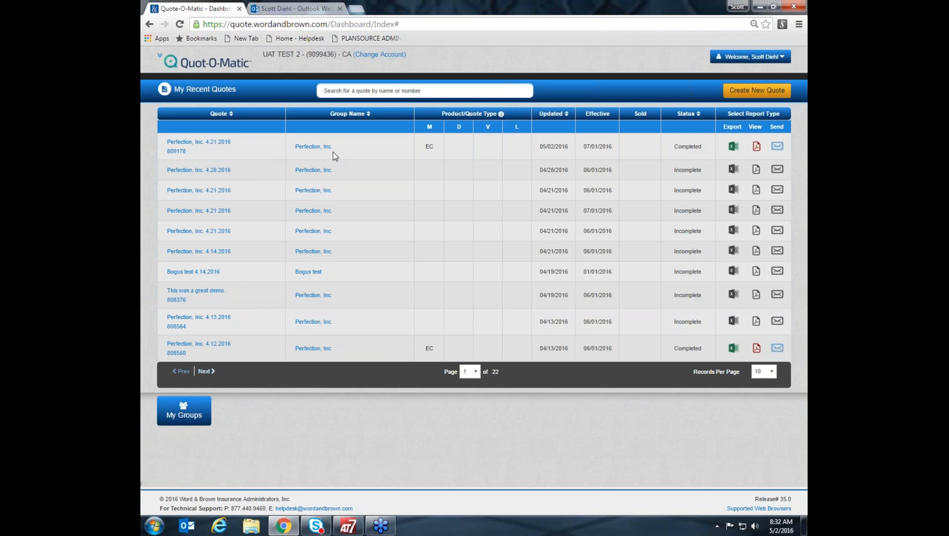
View the legend explaining the product and quote type abbreviations in the recent quotes list, then close it.
click(502, 117)
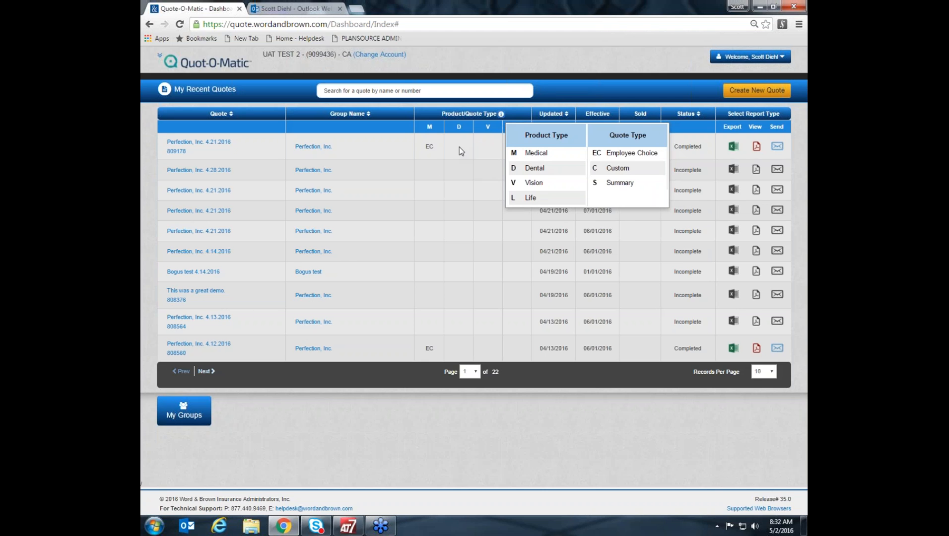
click(502, 115)
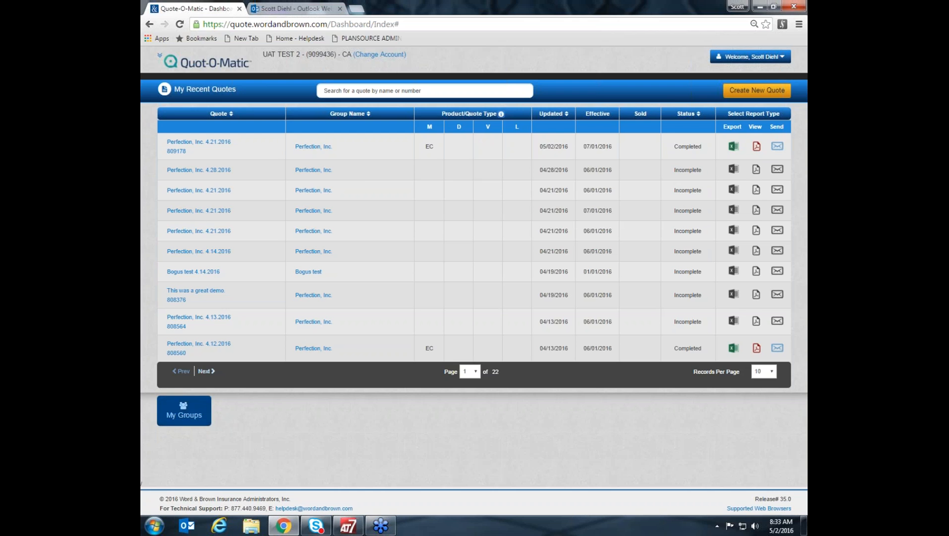
Show the groups list and view the existing quotes for Perfection, Incorporated, then close the quotes window.
click(183, 416)
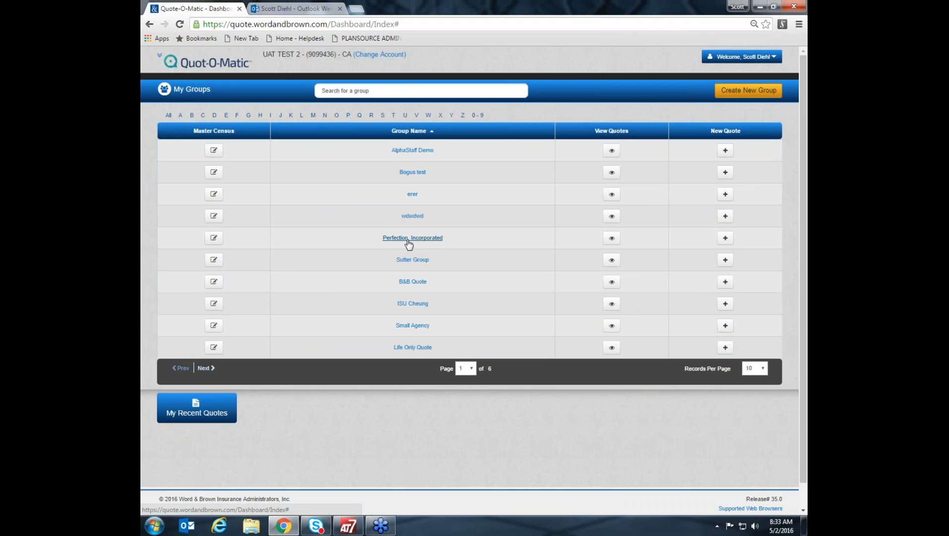
click(611, 240)
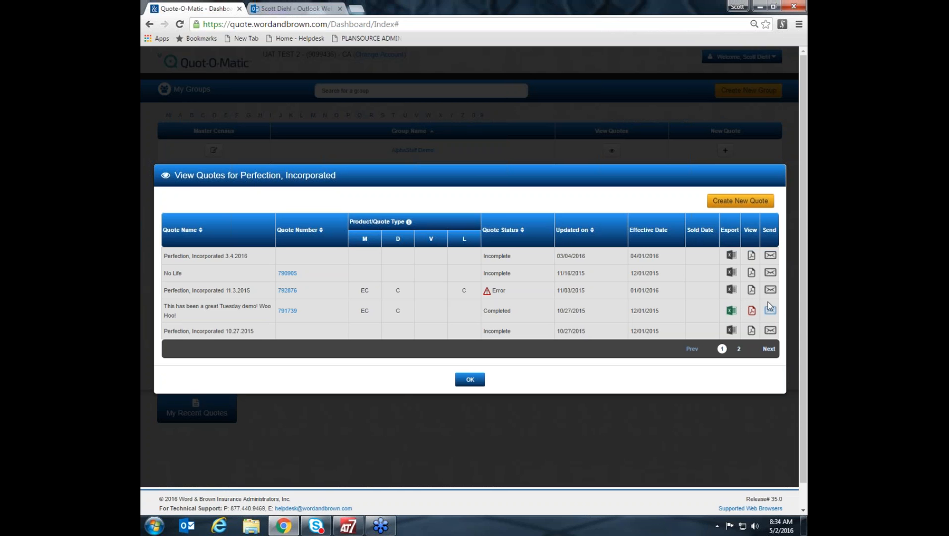
click(470, 380)
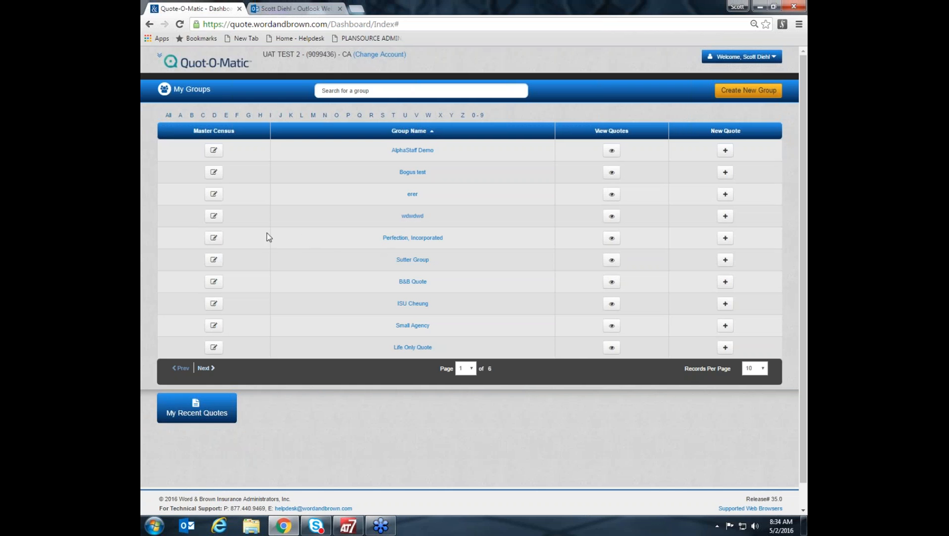
Examine the employees and dependents in the master census of Perfection, Incorporated, then leave without saving.
click(213, 238)
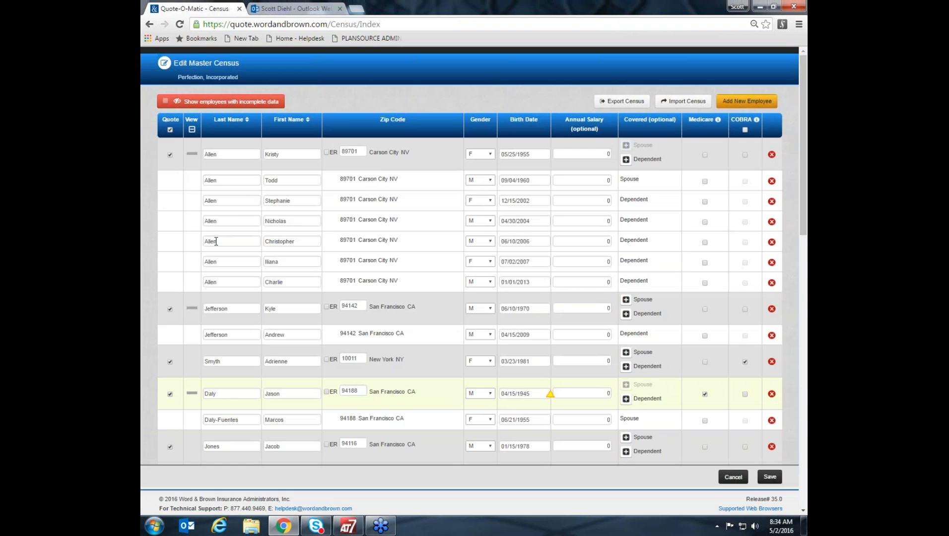
scroll(431, 209, down, 3)
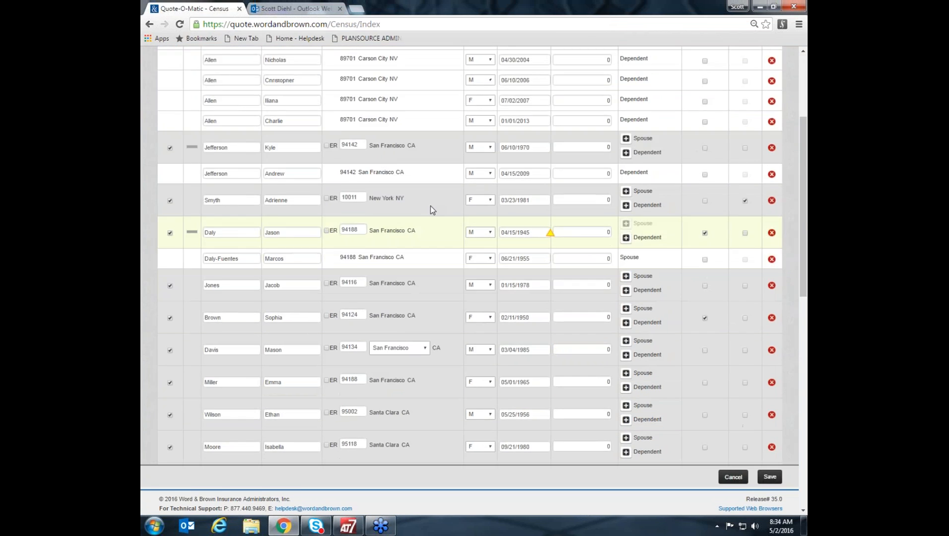
scroll(431, 209, down, 8)
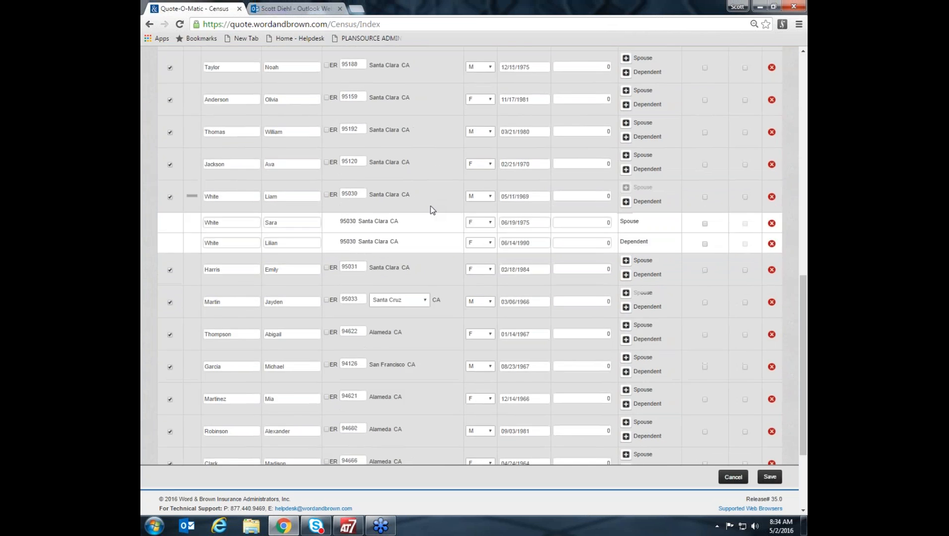
scroll(431, 208, down, 3)
scroll(431, 209, up, 6)
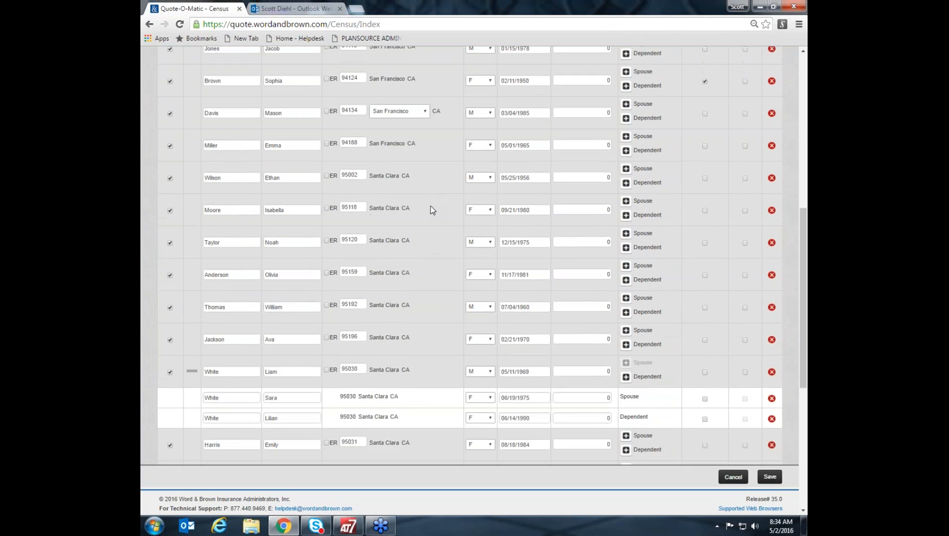
scroll(430, 206, up, 8)
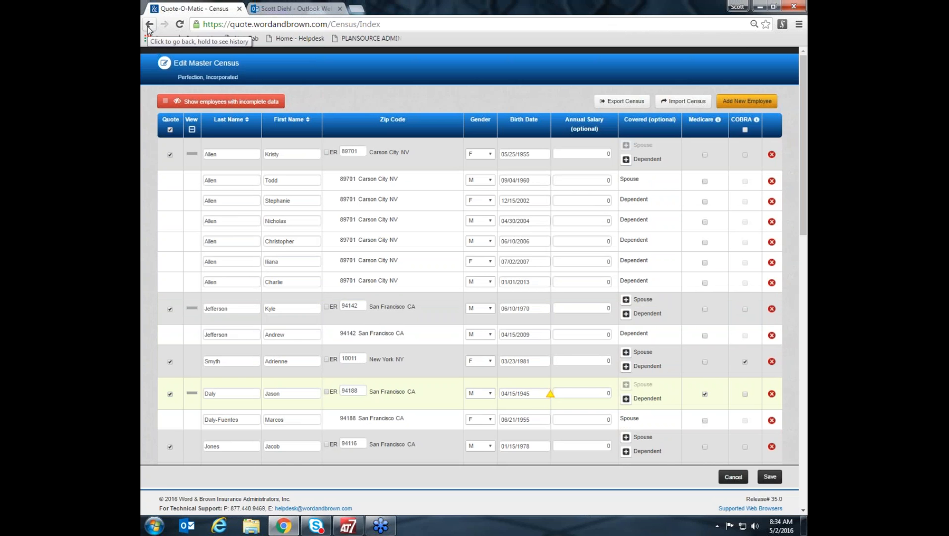
click(733, 476)
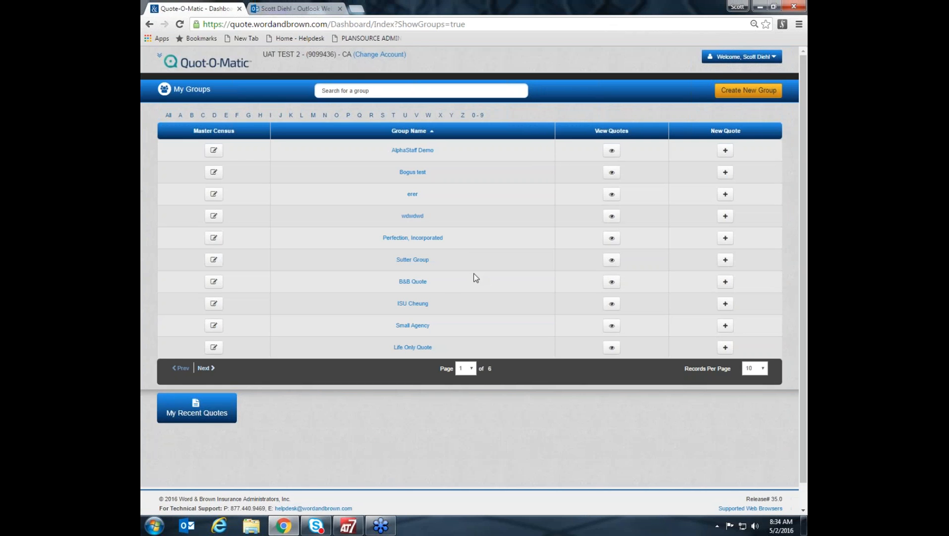
Return to the recent quotes and open the existing quote Perfection, Inc. 4.28.2016 for editing.
click(196, 403)
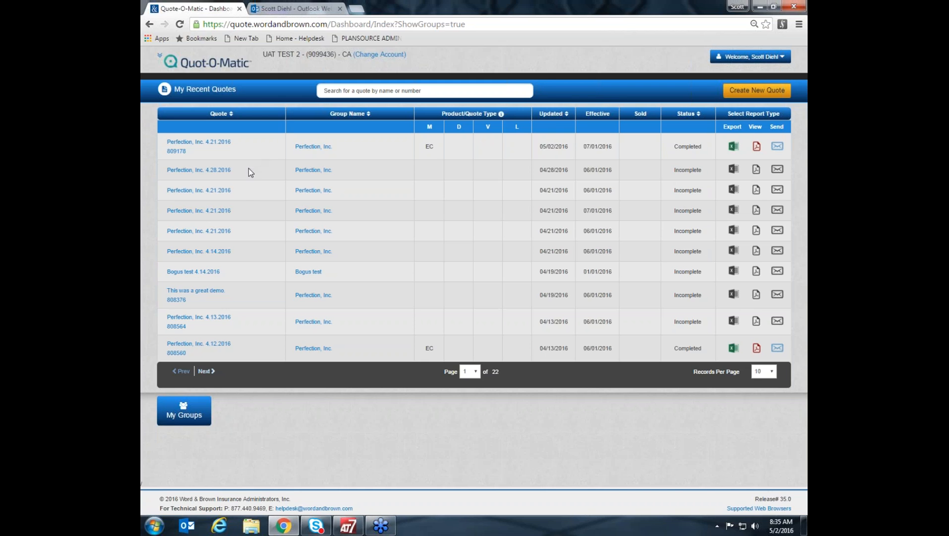
click(216, 171)
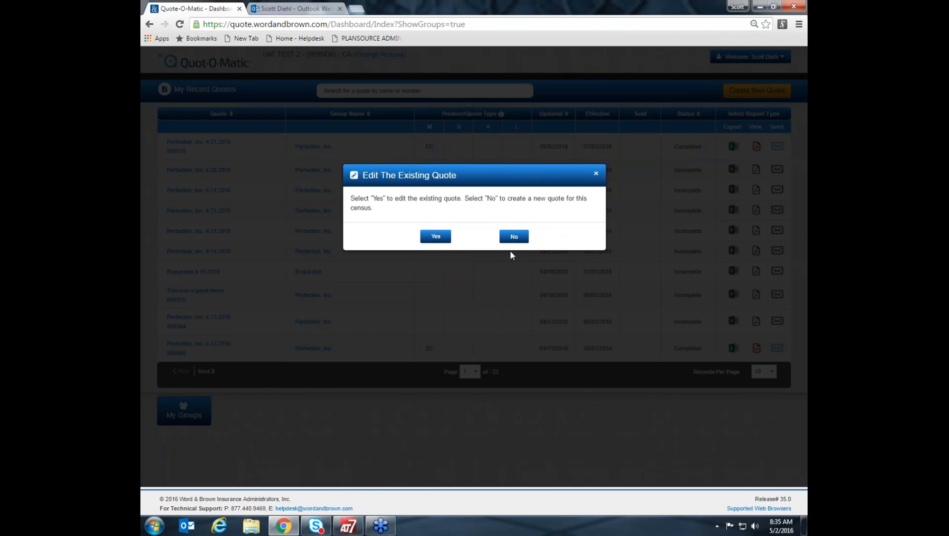
click(435, 237)
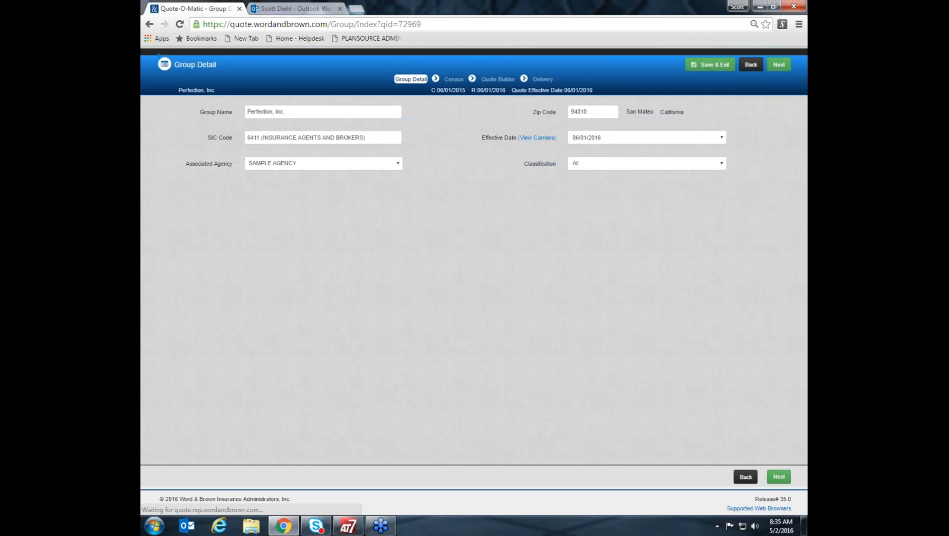
Set the quote's effective date to 08/01/2016 and view the carriers available for that date.
click(721, 136)
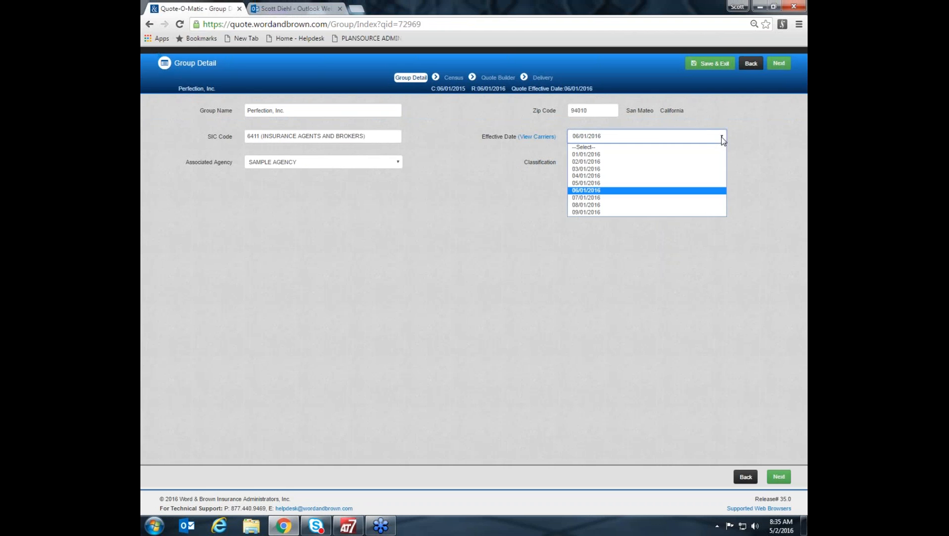
click(587, 204)
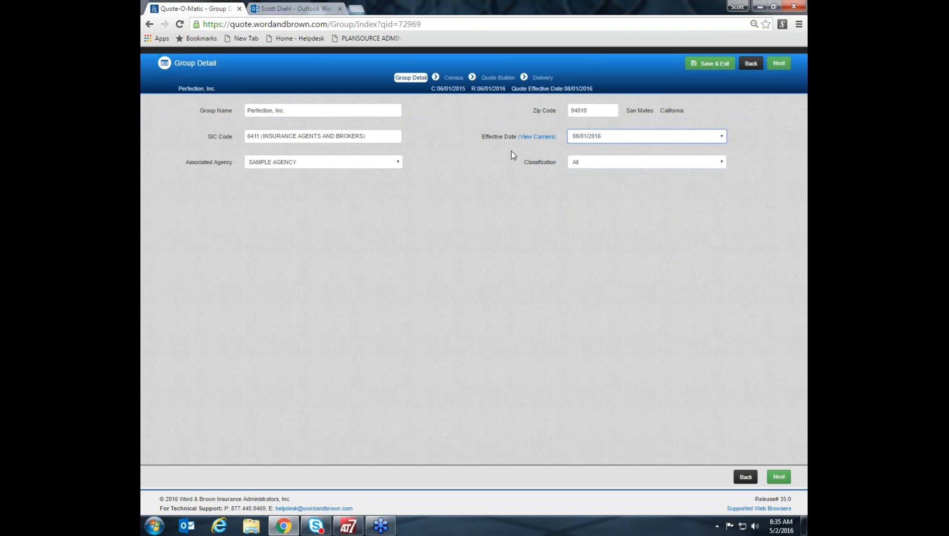
click(536, 136)
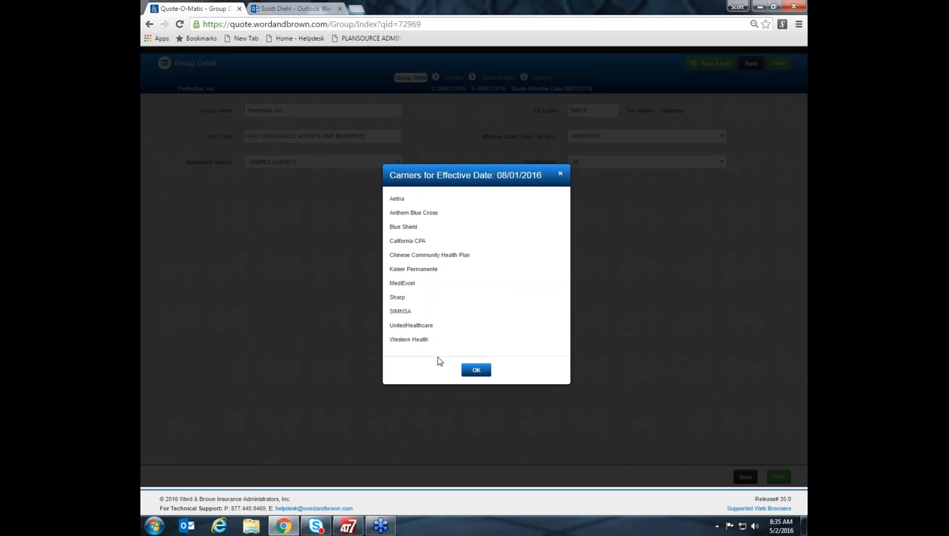
click(475, 372)
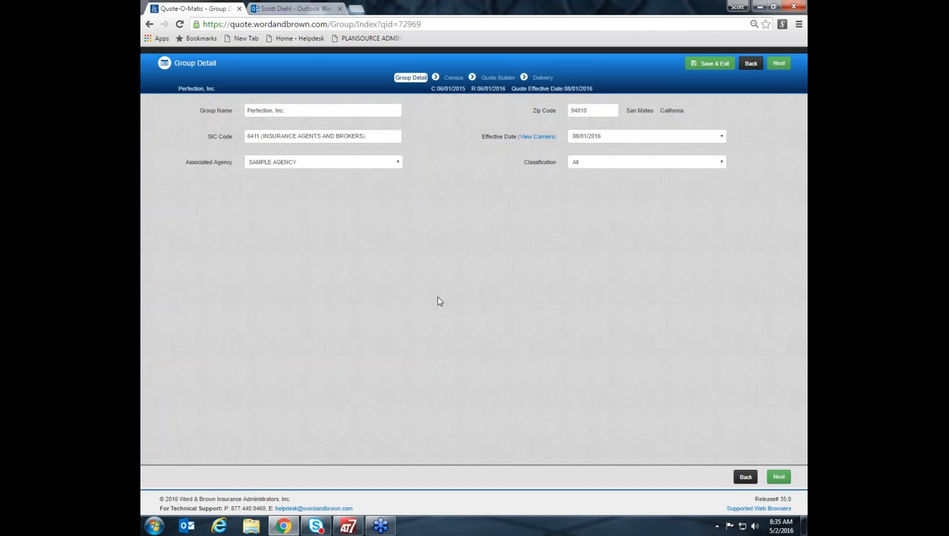
Review the group name, zip code and SIC code fields and the available associated agency and classification options.
click(376, 136)
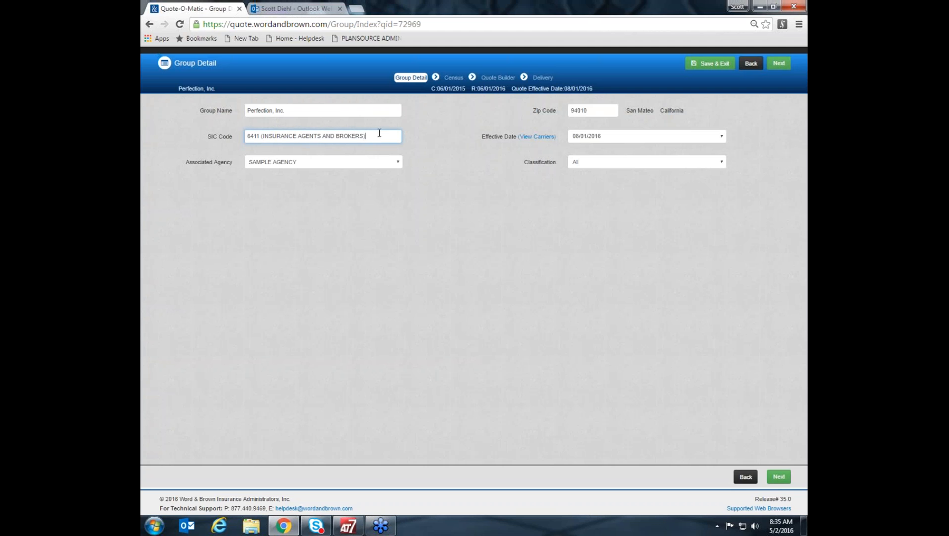
click(327, 110)
key(BackSpace)
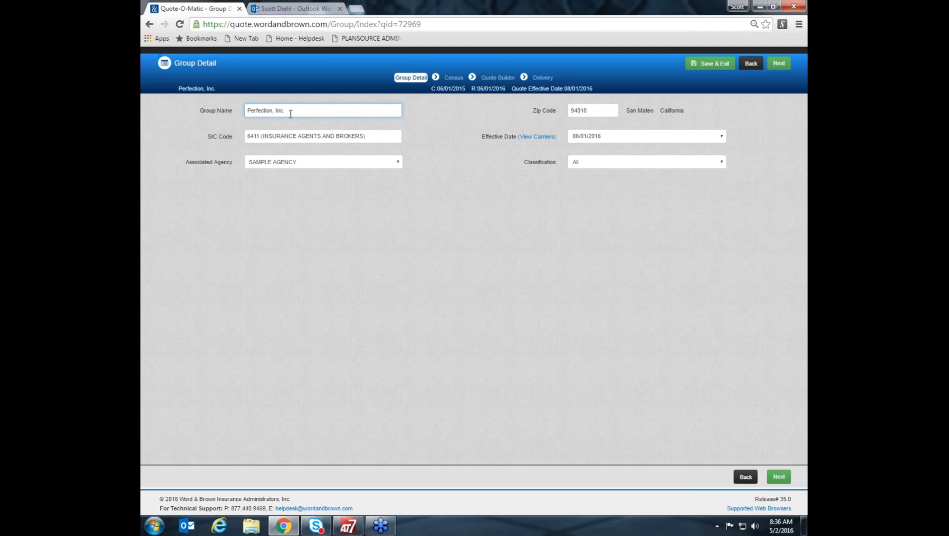
click(596, 113)
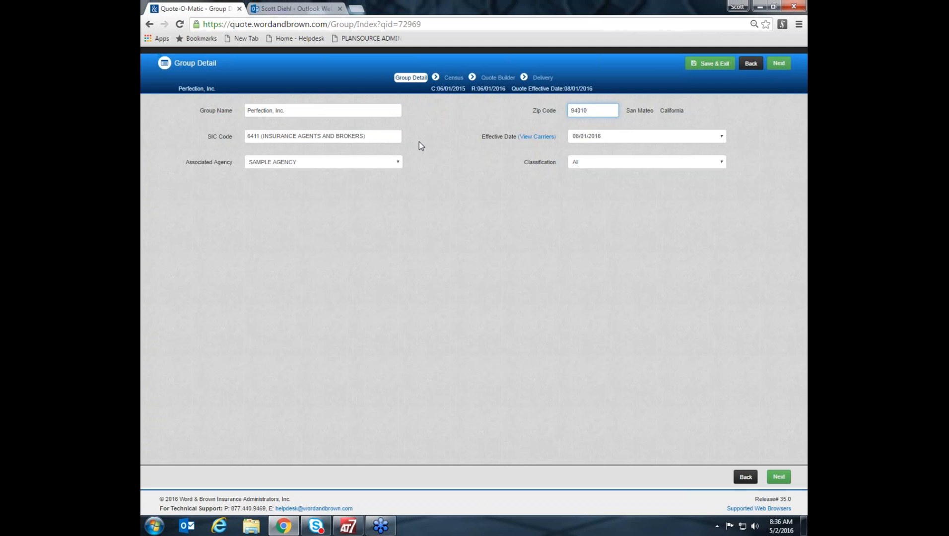
click(398, 139)
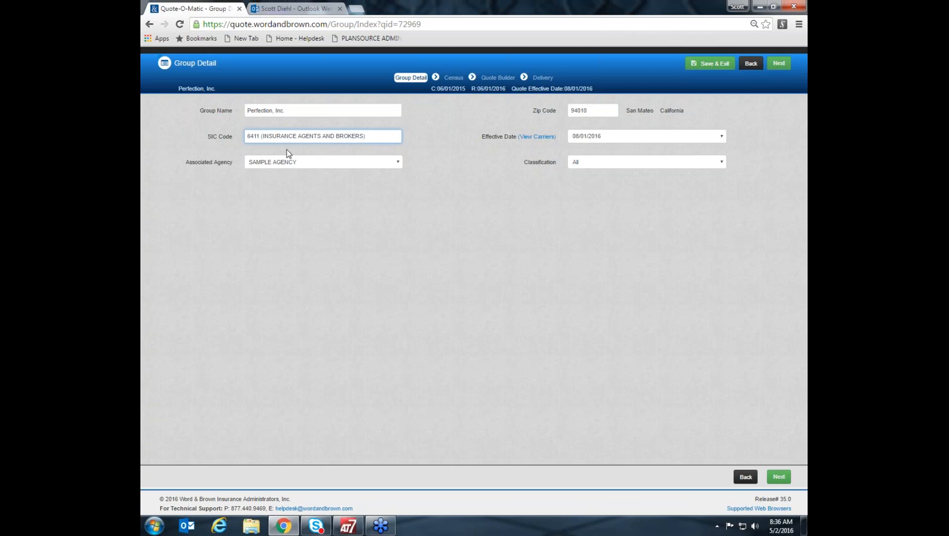
click(398, 162)
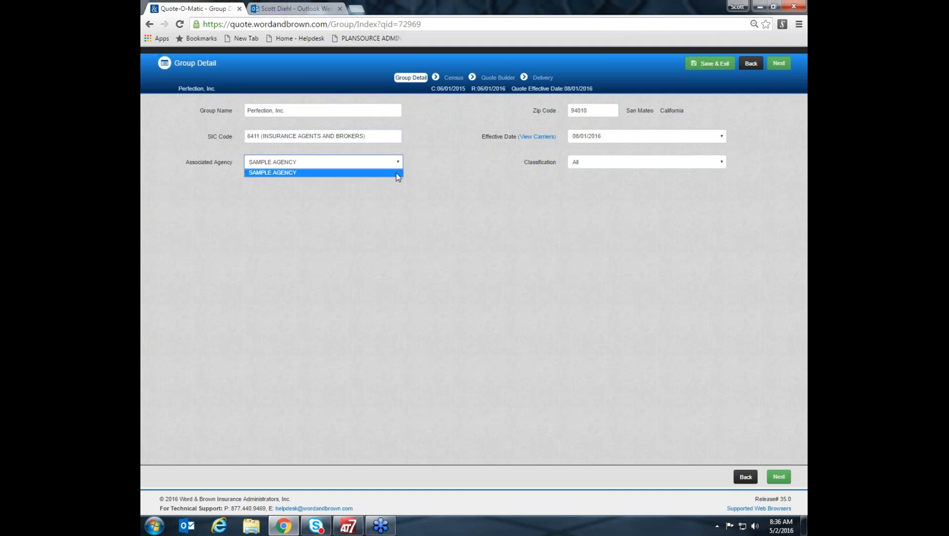
click(488, 192)
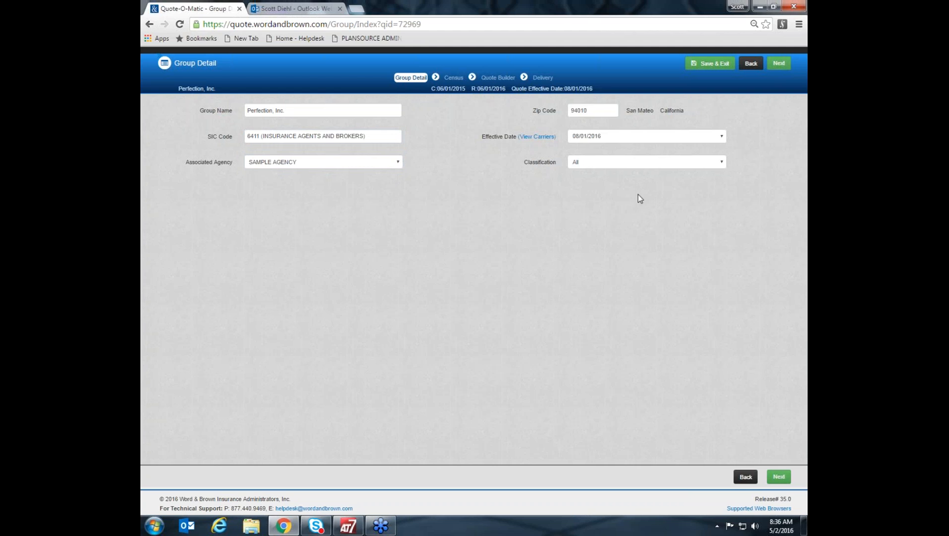
click(720, 163)
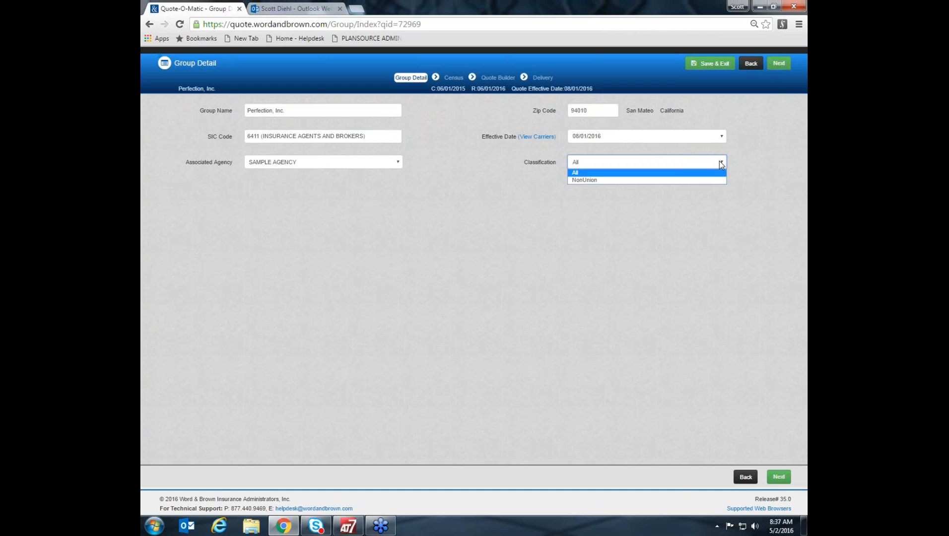
click(744, 190)
click(723, 161)
click(731, 228)
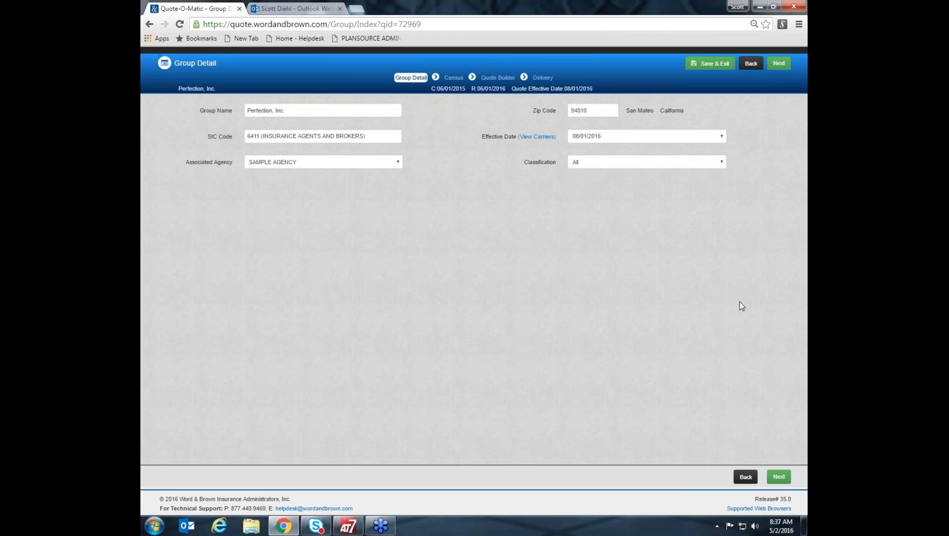
Continue to the census and change the year in the first listed employee's birth date.
click(779, 477)
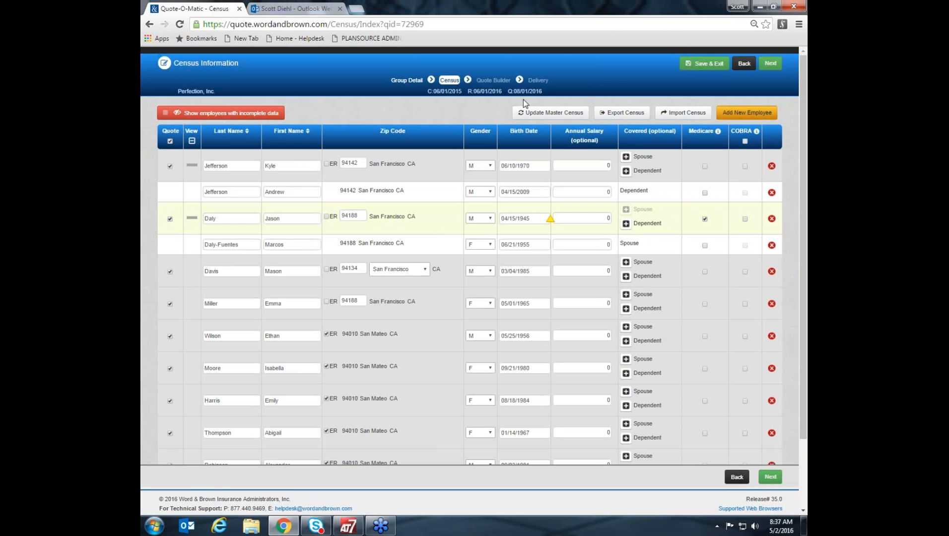
click(528, 167)
key(BackSpace)
key(BackSpace)
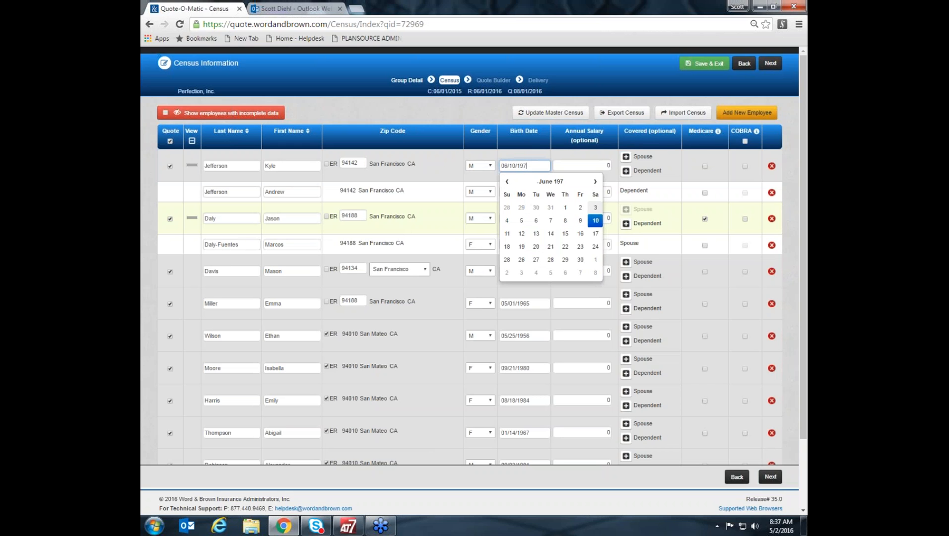
text(69)
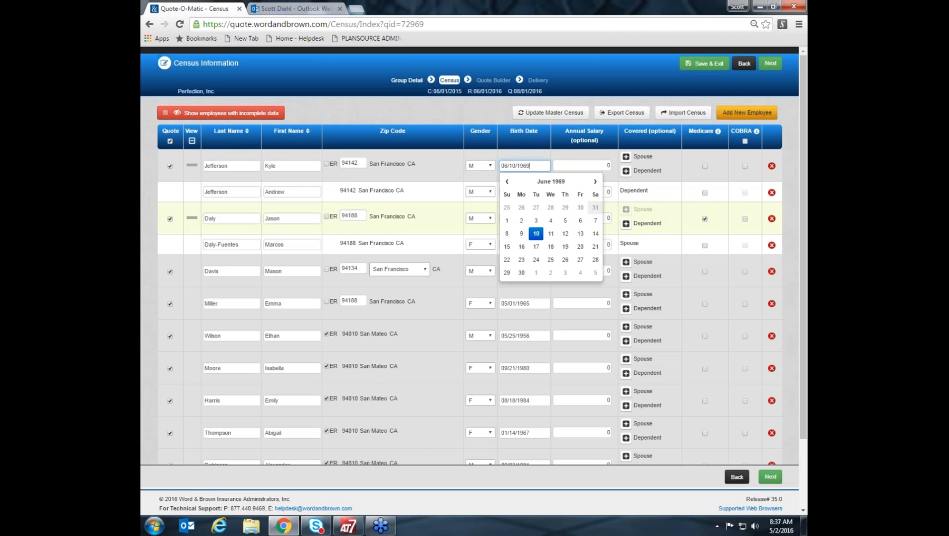
click(489, 112)
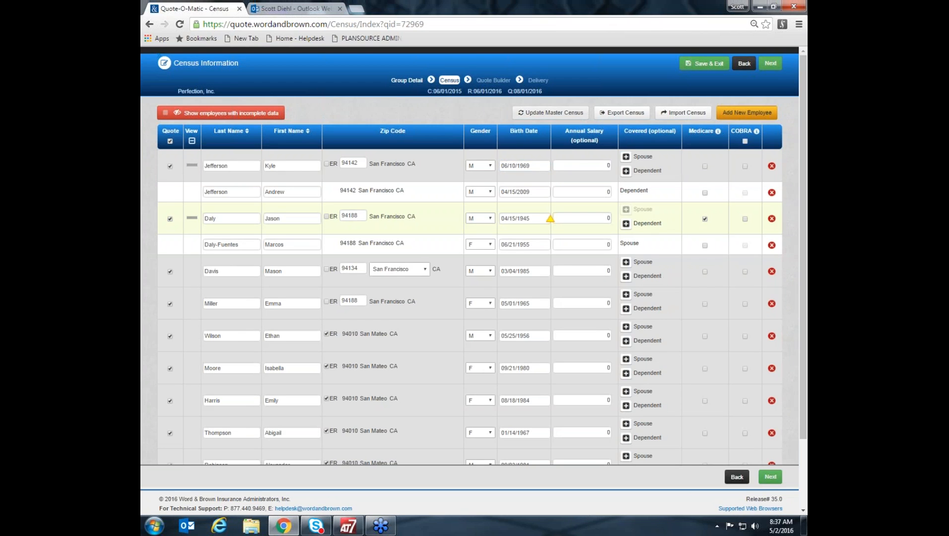
Update the master census with the quote's census changes and continue to the quote builder.
click(550, 113)
click(506, 252)
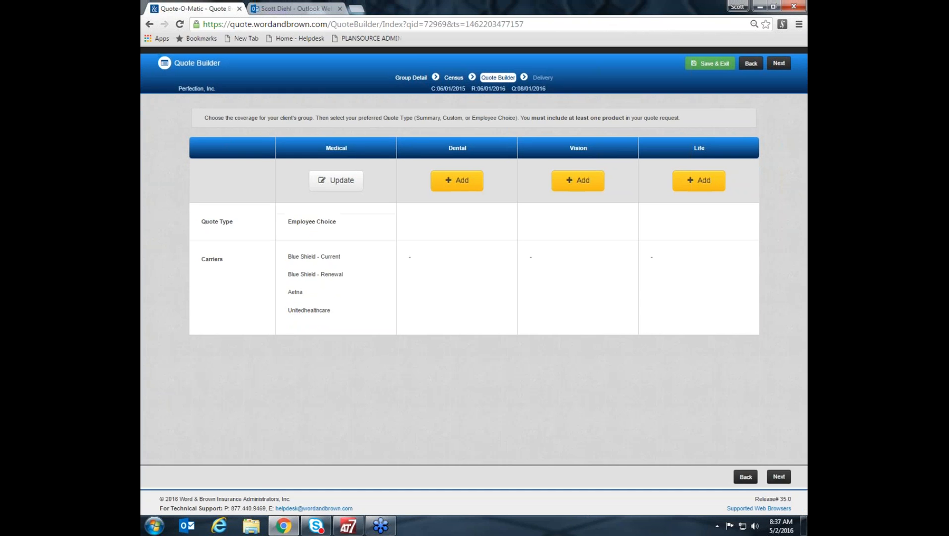
Go back to the census, open the census import and download and open the preformatted Excel census template.
click(745, 477)
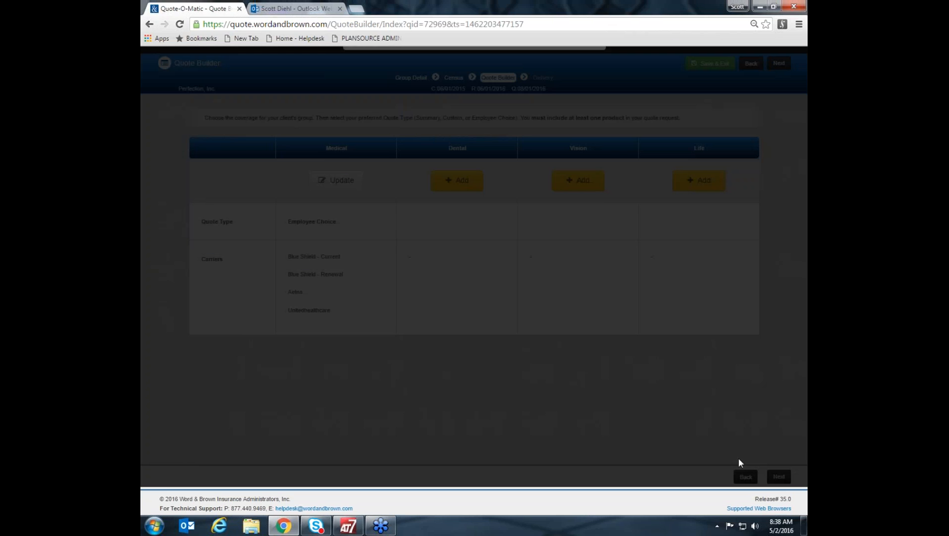
click(402, 241)
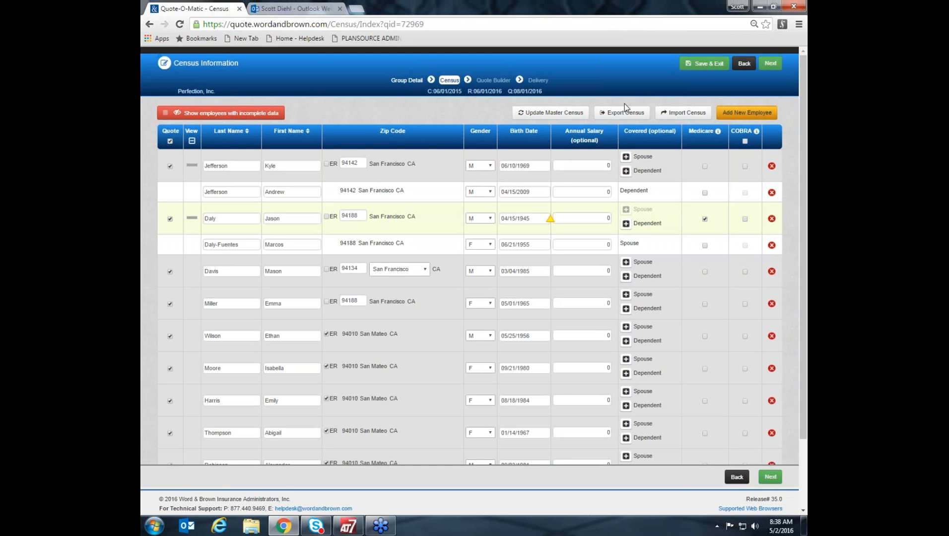
click(686, 118)
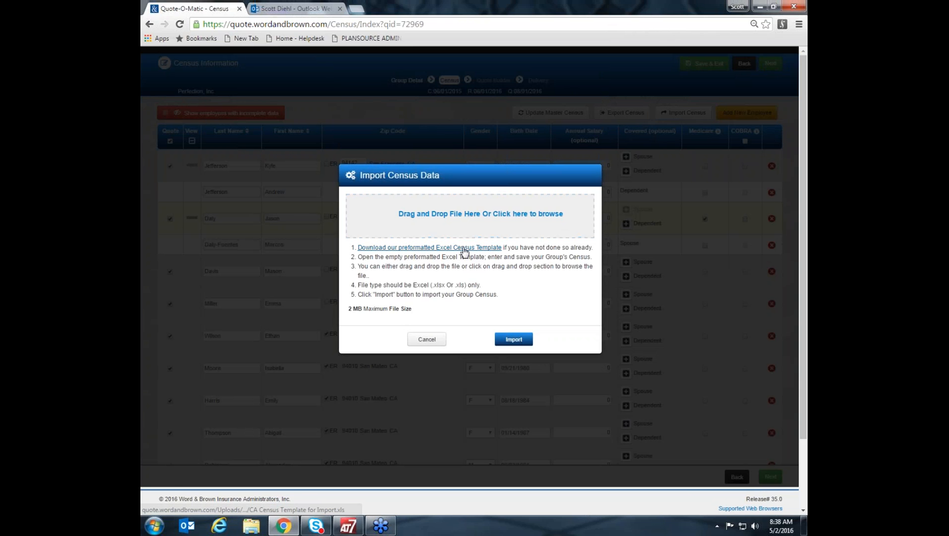
click(464, 247)
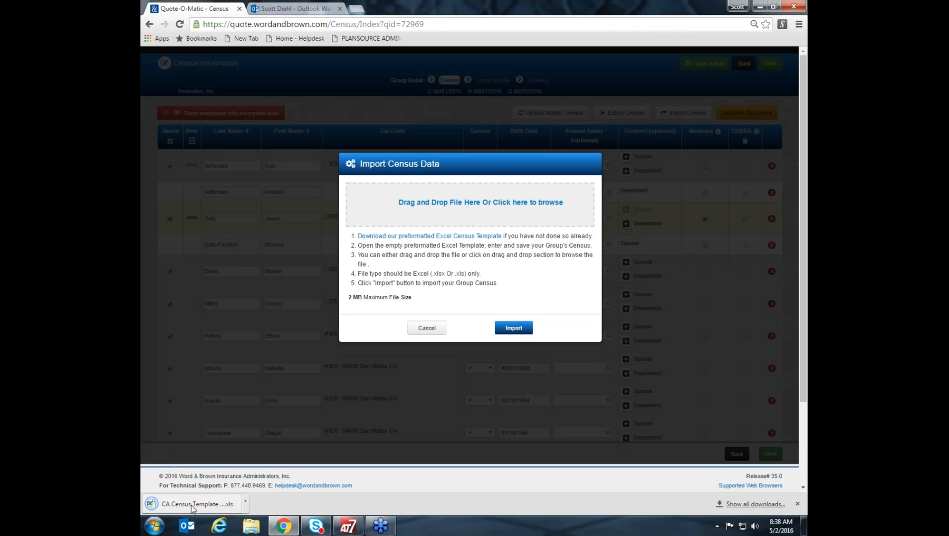
click(191, 506)
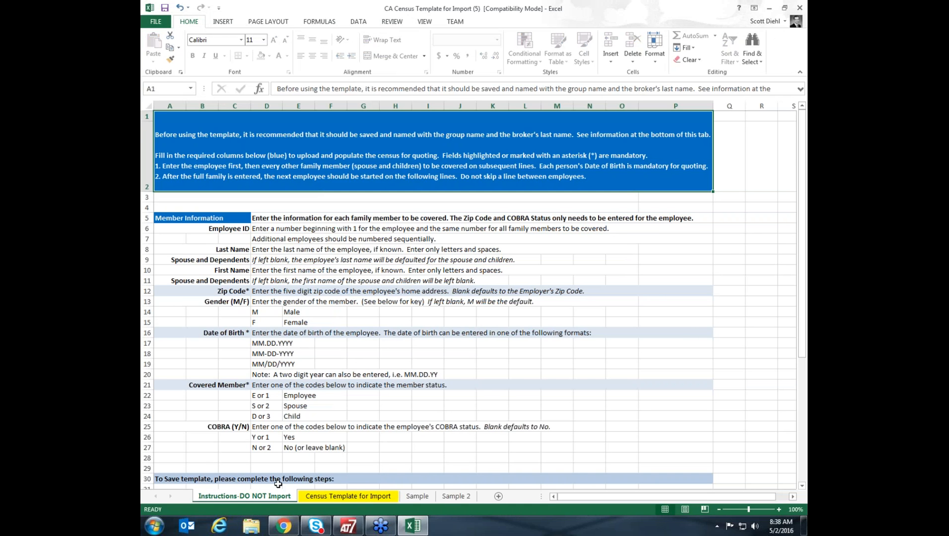
Review the census template's entry columns and Covered Member key, then close the workbook and cancel the census import.
click(364, 497)
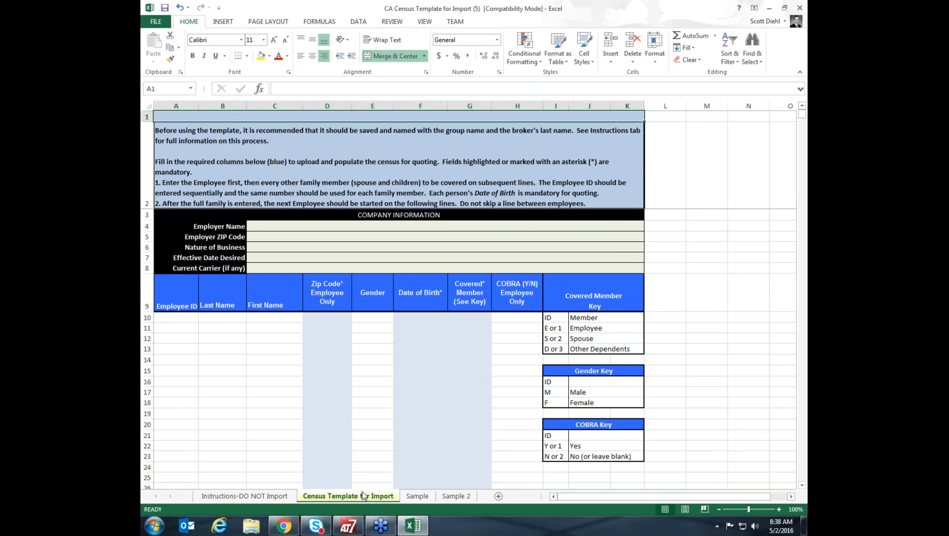
scroll(221, 340, down, 1)
scroll(195, 299, up, 1)
drag(183, 318, 187, 416)
drag(469, 316, 472, 411)
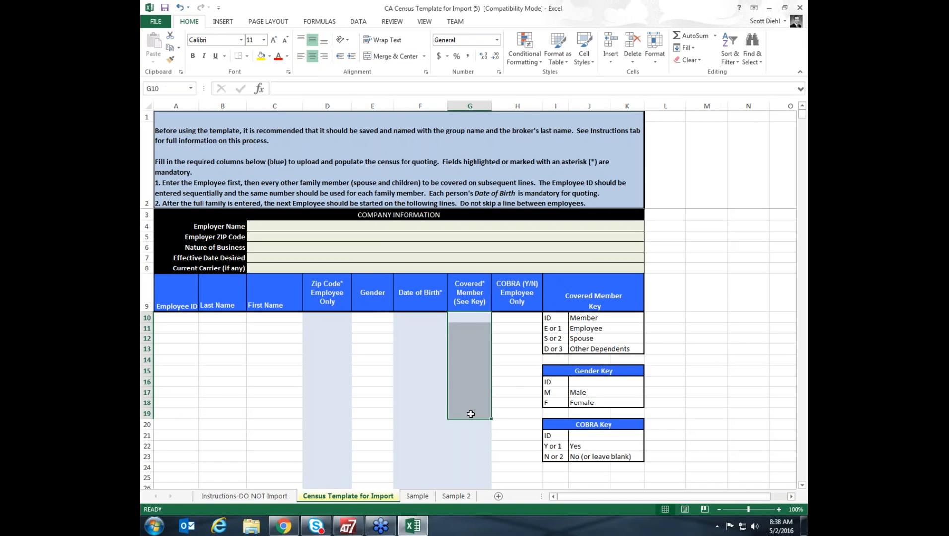
click(224, 318)
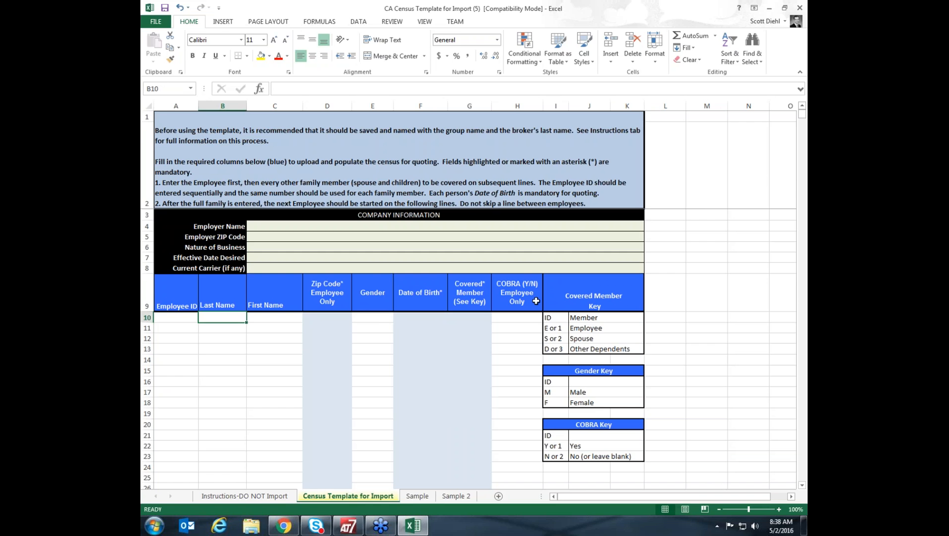
drag(604, 320, 550, 350)
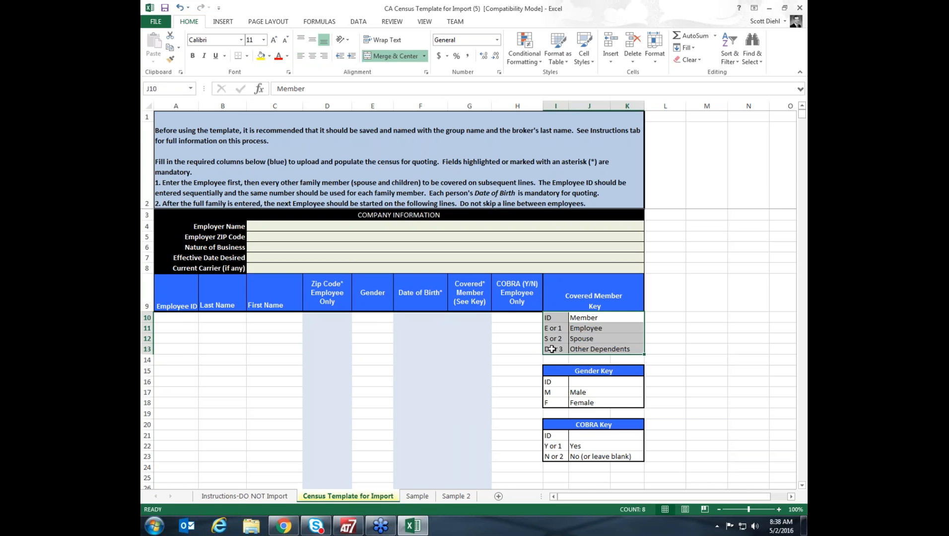
click(179, 318)
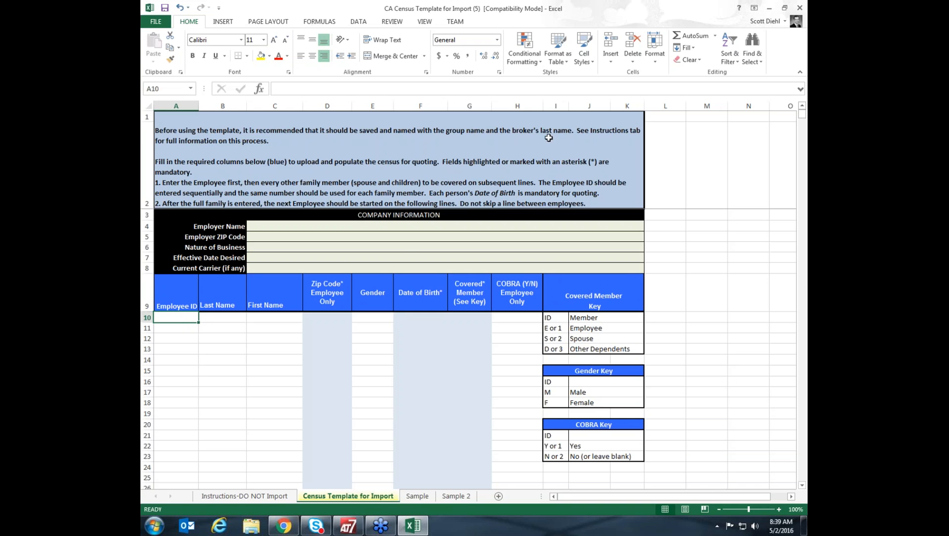
click(799, 8)
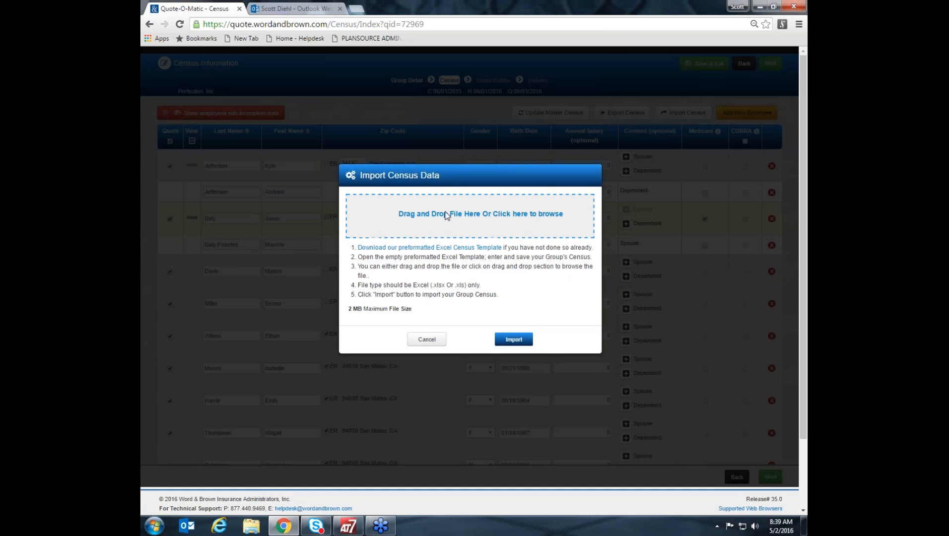
click(426, 339)
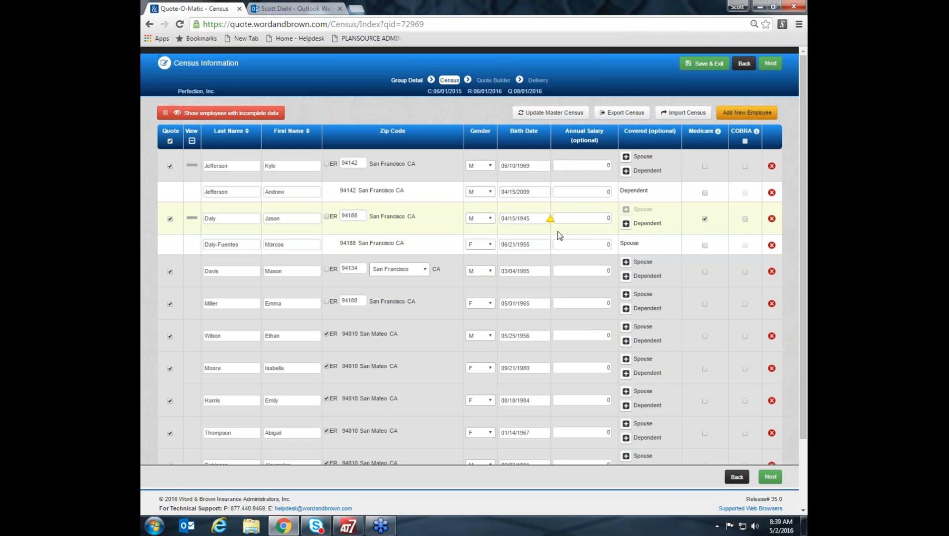
Check the birth date warning on the Medicare employee's row and the county choices for the third listed employee's zip code.
mouse_move(552, 225)
scroll(550, 299, down, 1)
scroll(550, 298, down, 3)
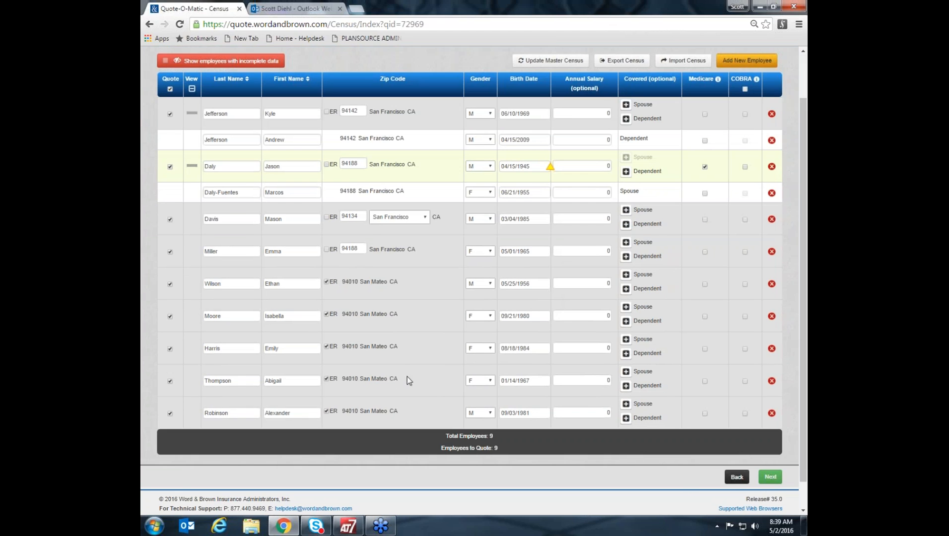
click(360, 217)
click(425, 219)
click(426, 219)
Collapse all family members in the census, and expand and collapse the first two employees' family rows individually.
click(191, 90)
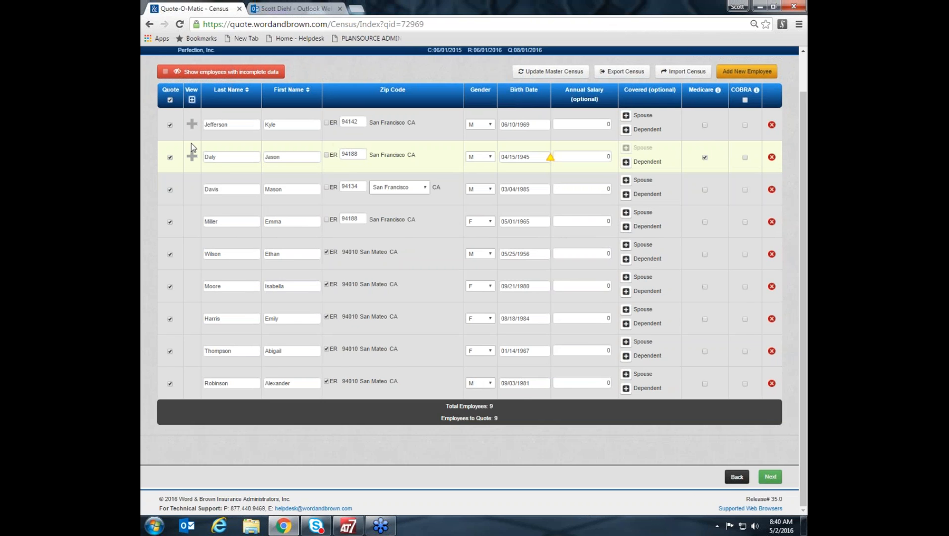
click(191, 124)
click(192, 125)
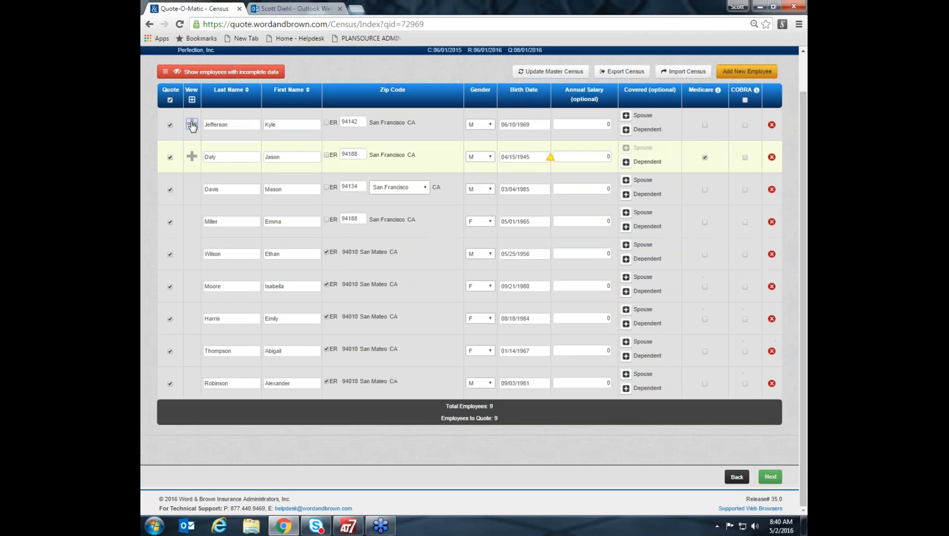
click(191, 156)
click(191, 156)
Continue to the quote builder, remove the existing medical coverage and start adding medical coverage anew.
click(770, 477)
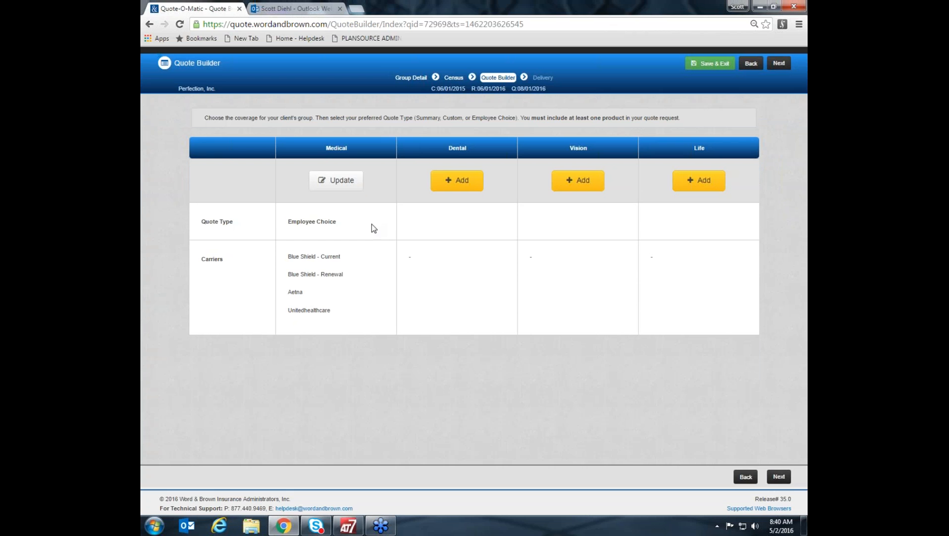
click(335, 185)
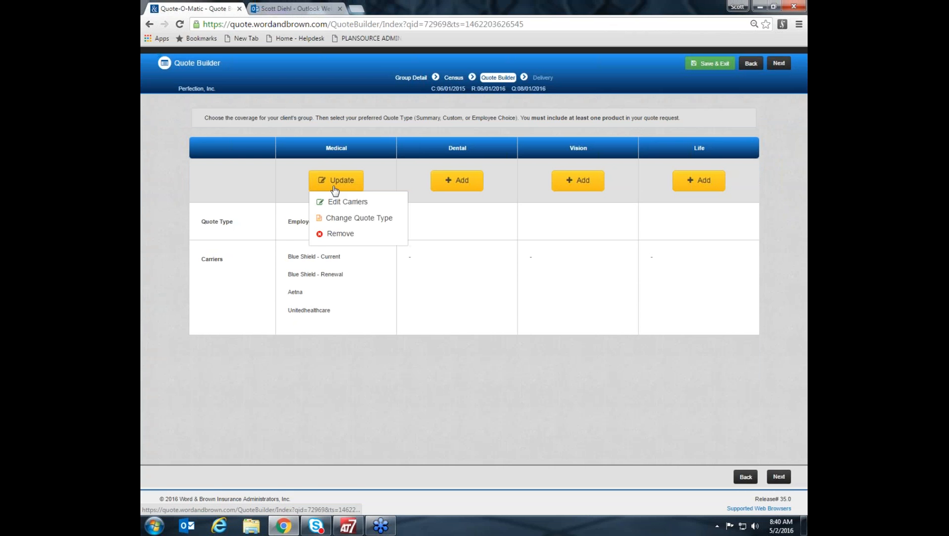
click(333, 233)
click(457, 236)
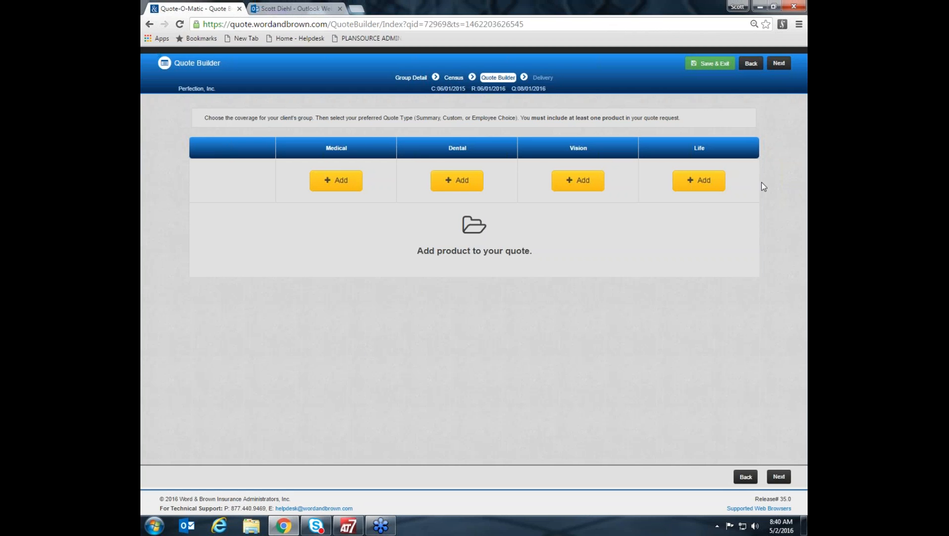
click(336, 182)
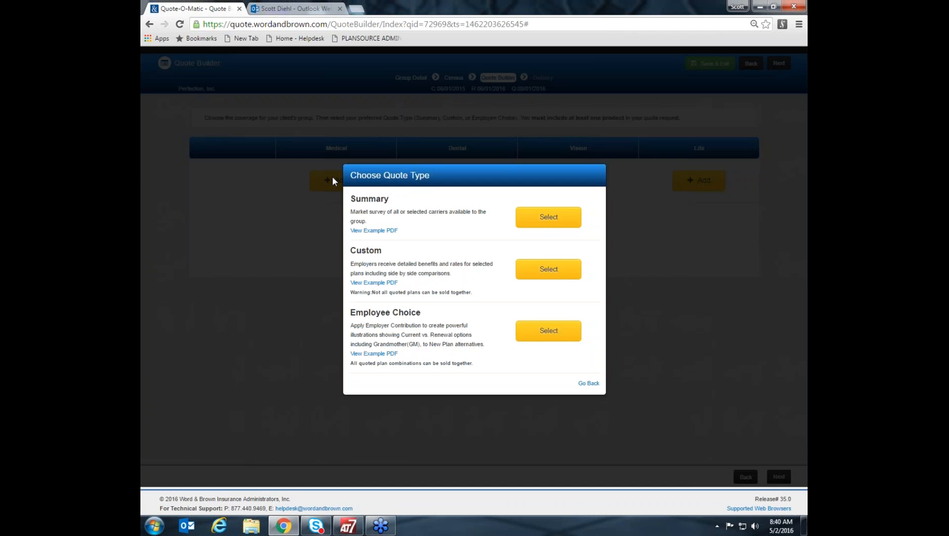
Open the example PDF for the Summary quote type, review its sample pages and close it.
click(389, 233)
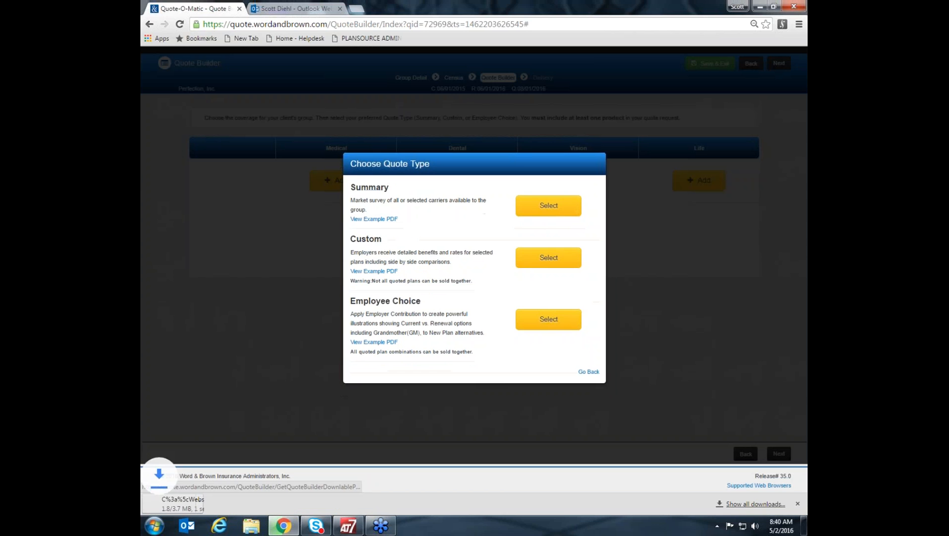
click(192, 504)
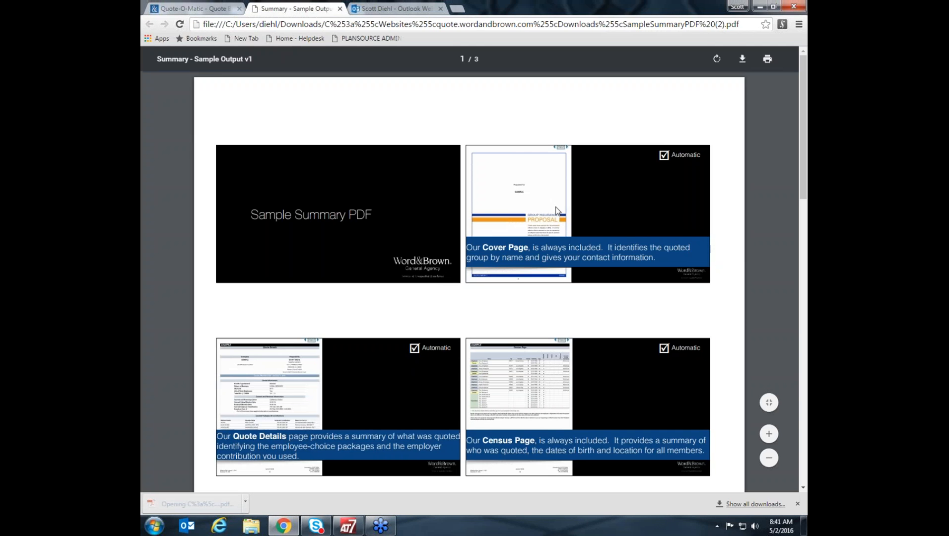
scroll(743, 326, down, 1)
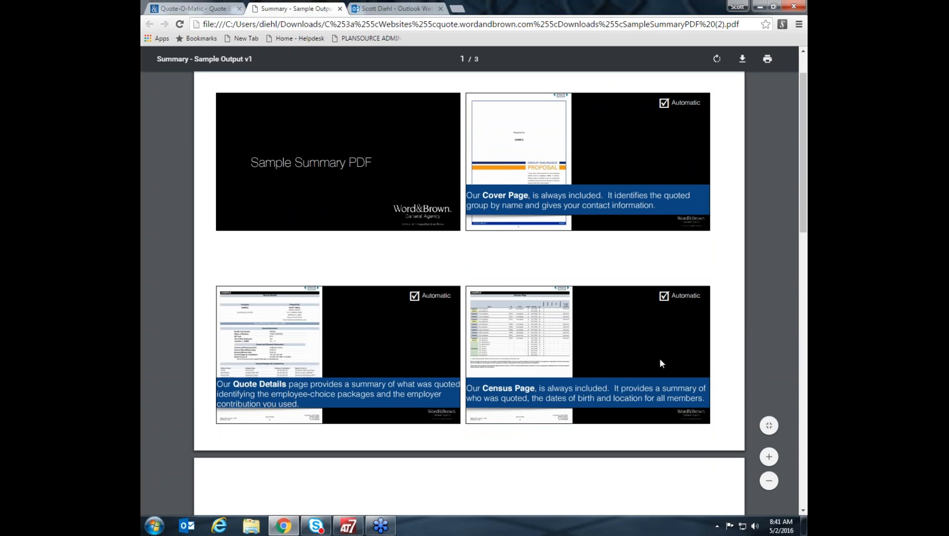
scroll(746, 355, down, 1)
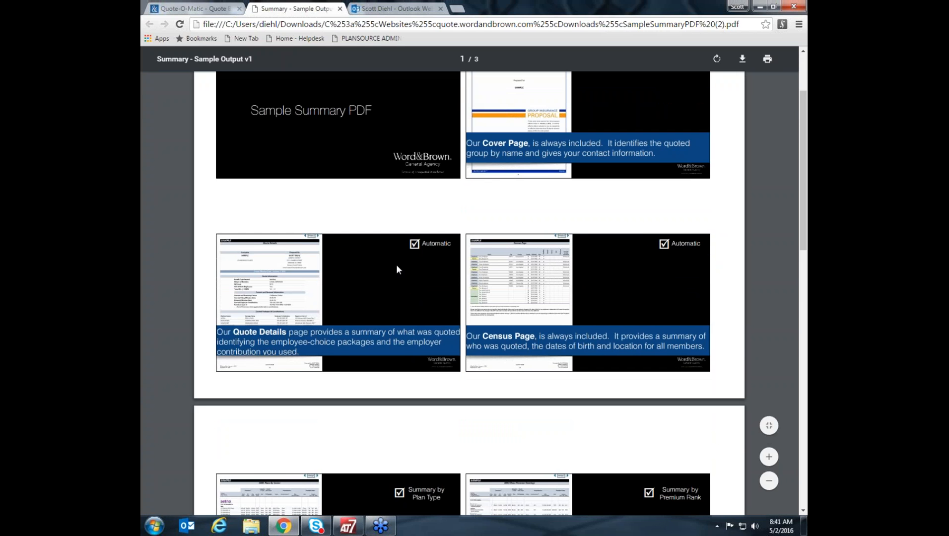
scroll(590, 350, down, 2)
scroll(590, 350, down, 2)
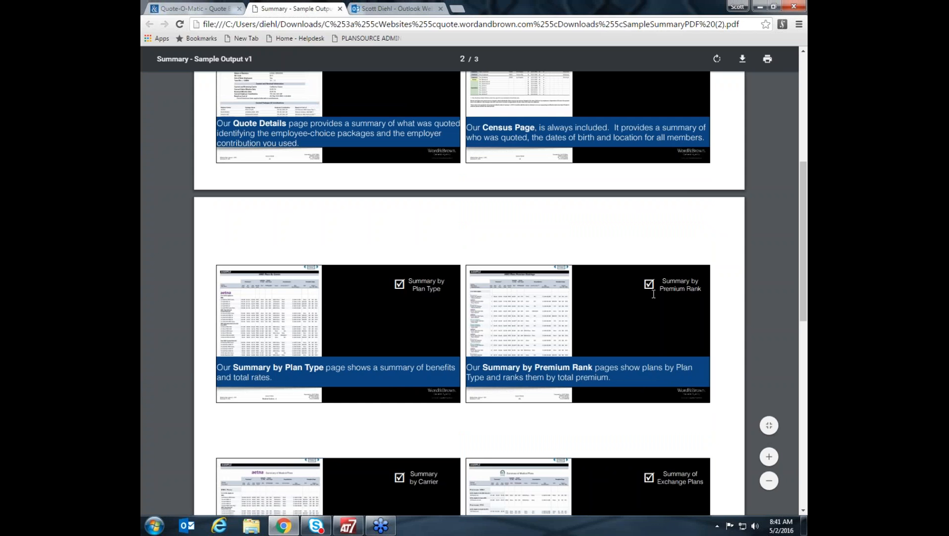
scroll(653, 293, up, 6)
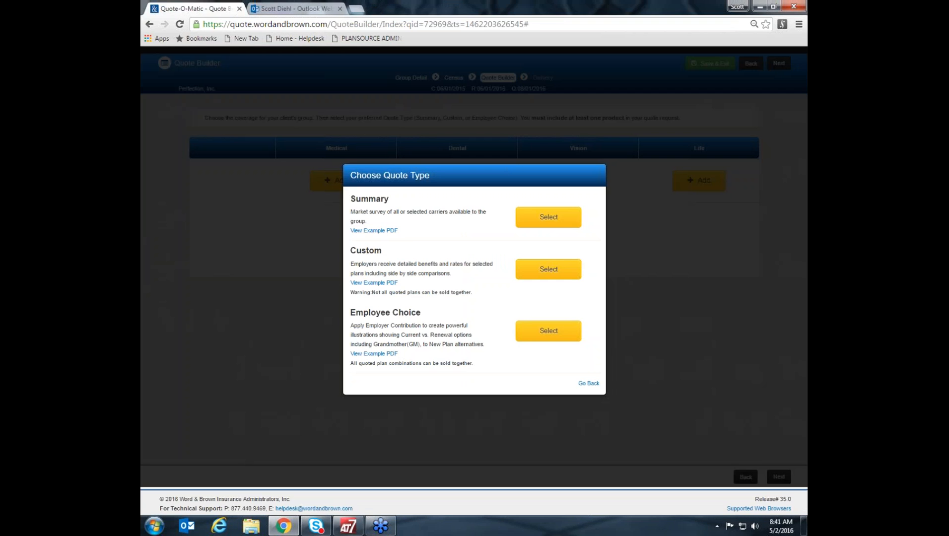
click(340, 9)
Select the Employee Choice quote type for medical and inspect the Blue Shield current effective date without changing it.
click(552, 336)
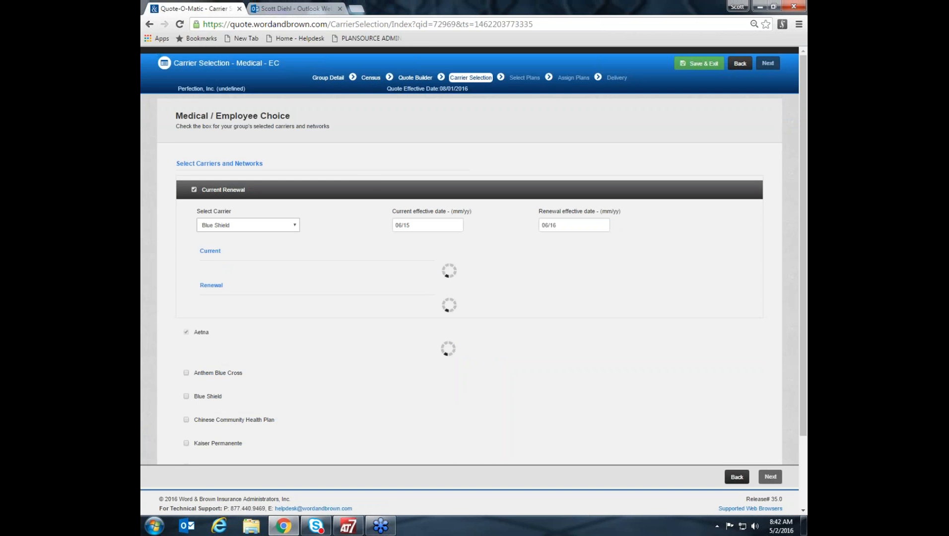
click(422, 224)
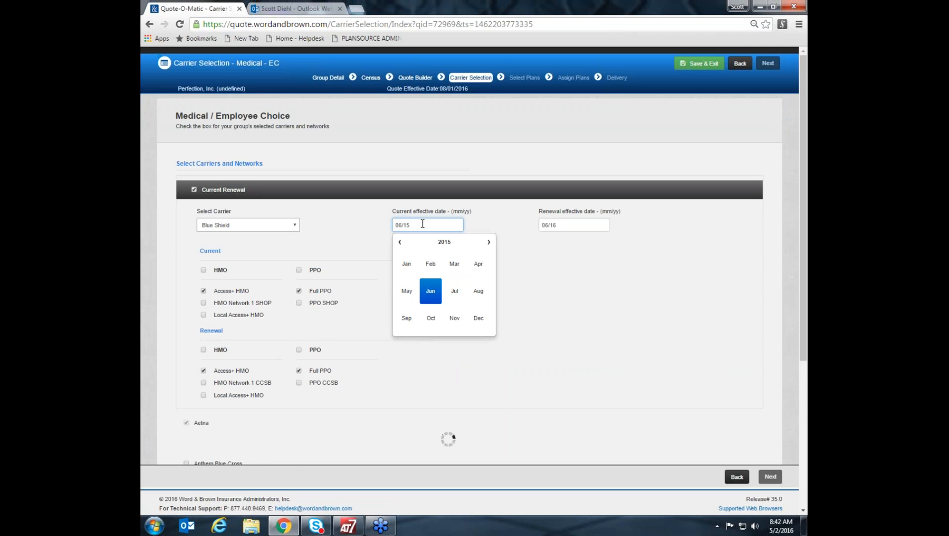
drag(423, 224, 307, 222)
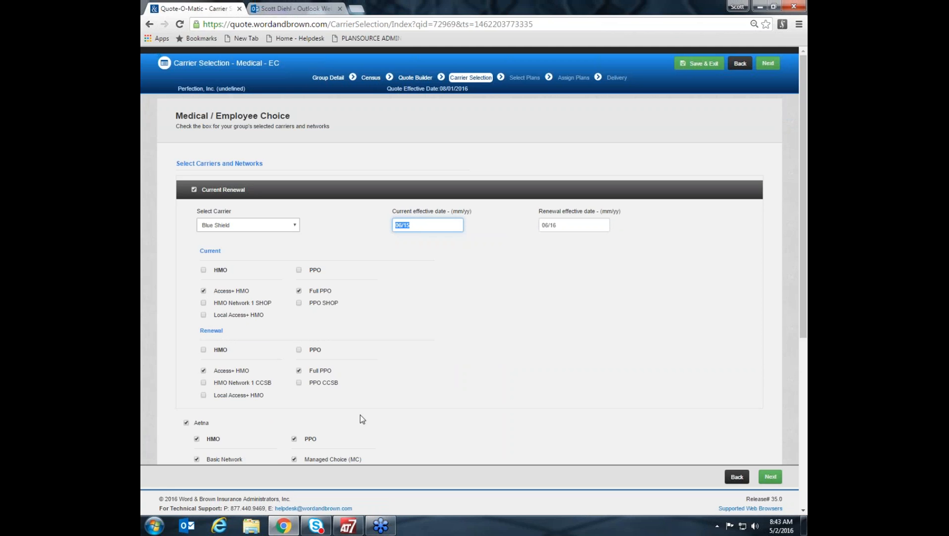
click(511, 251)
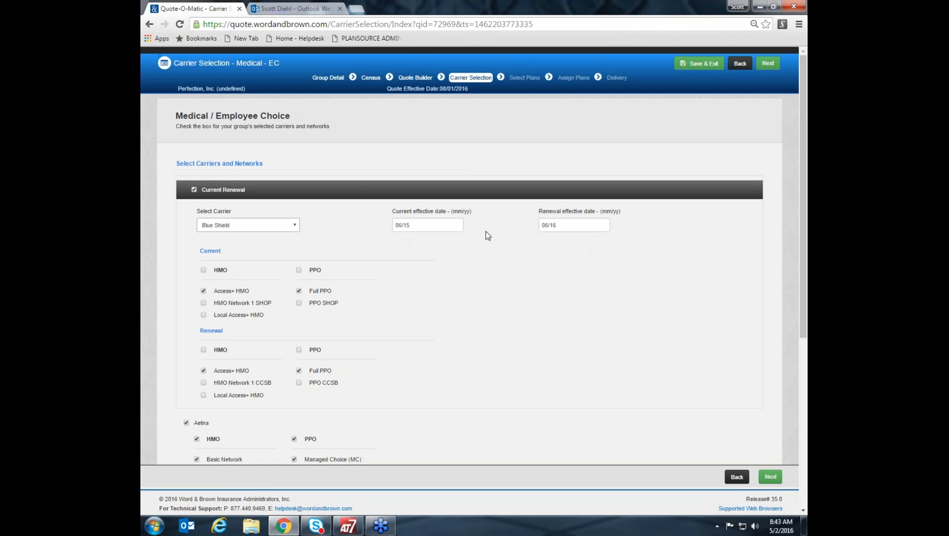
Limit Aetna to the Full Network HMO and Managed Choice (MC) PPO networks by deselecting its other networks.
scroll(477, 397, down, 2)
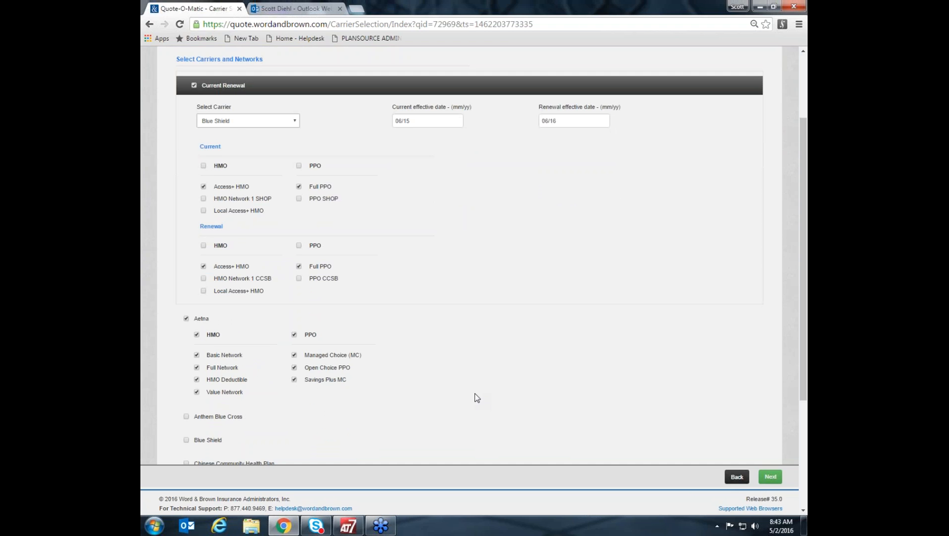
scroll(476, 397, down, 1)
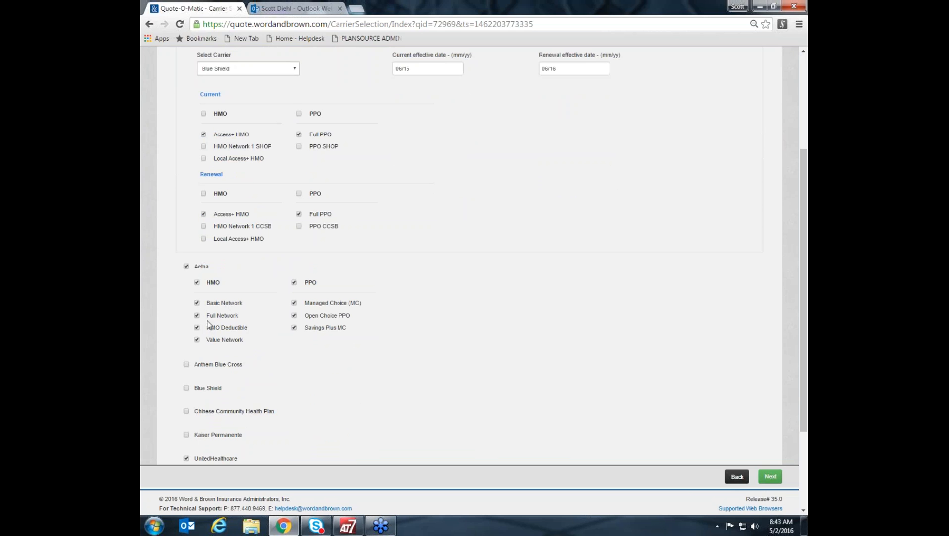
click(197, 304)
click(197, 329)
click(197, 340)
click(295, 303)
click(294, 303)
click(295, 315)
click(294, 327)
Limit UnitedHealthcare to the Signature Network HMO and PPO networks by deselecting Advantage, Focus and Core.
scroll(397, 378, down, 3)
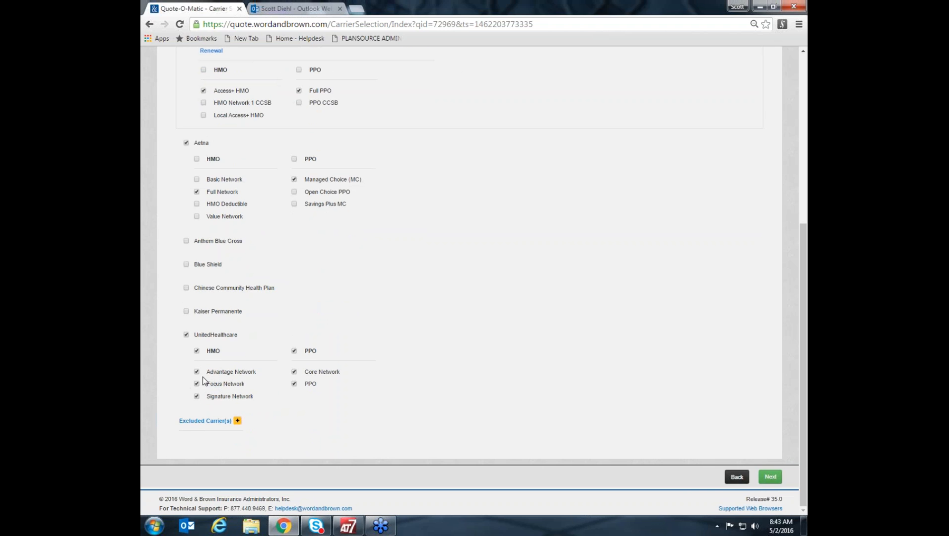
click(197, 372)
click(197, 384)
click(294, 372)
scroll(257, 426, up, 1)
scroll(258, 426, down, 1)
View the excluded carriers with their reasons, collapse the list and continue to medical plan selection.
click(238, 421)
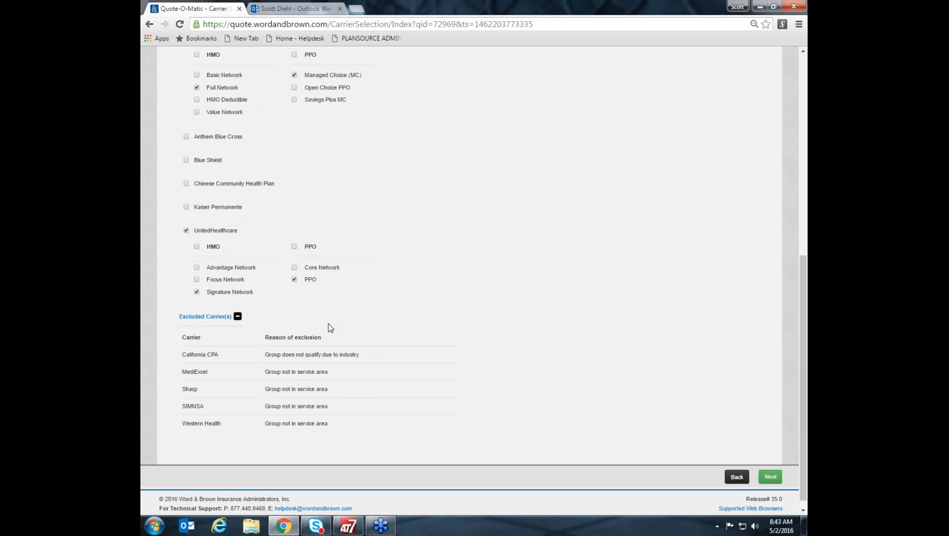
click(238, 318)
scroll(680, 392, up, 5)
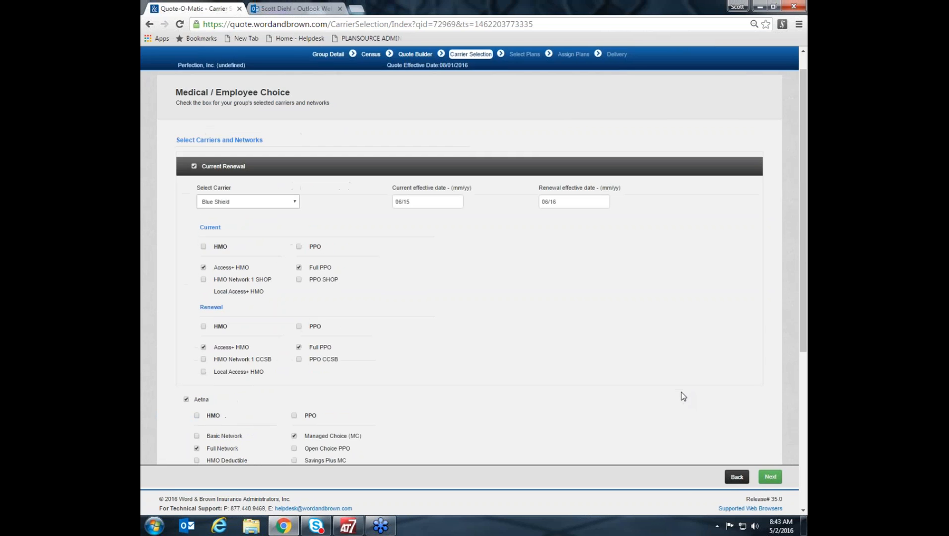
click(771, 477)
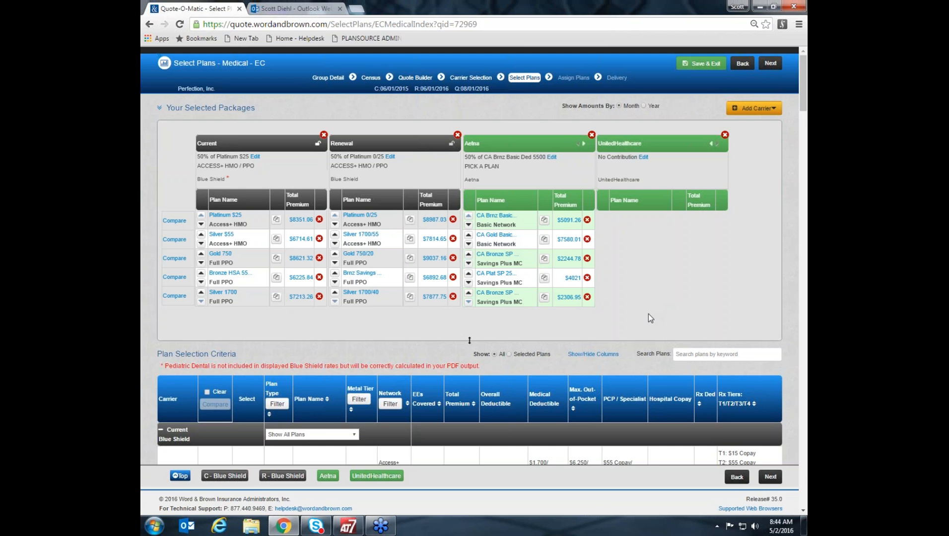
View the selected packages' premiums by year and return the display to monthly amounts.
click(644, 106)
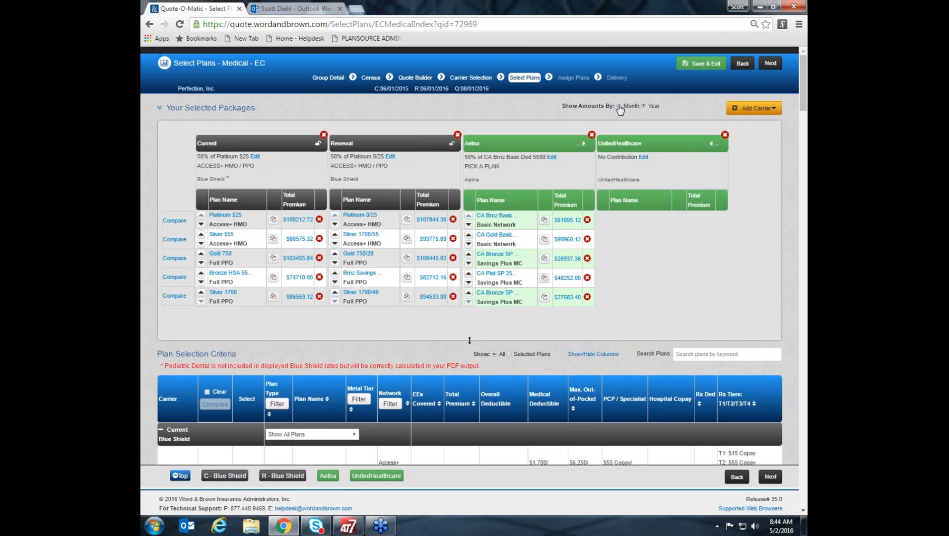
click(619, 106)
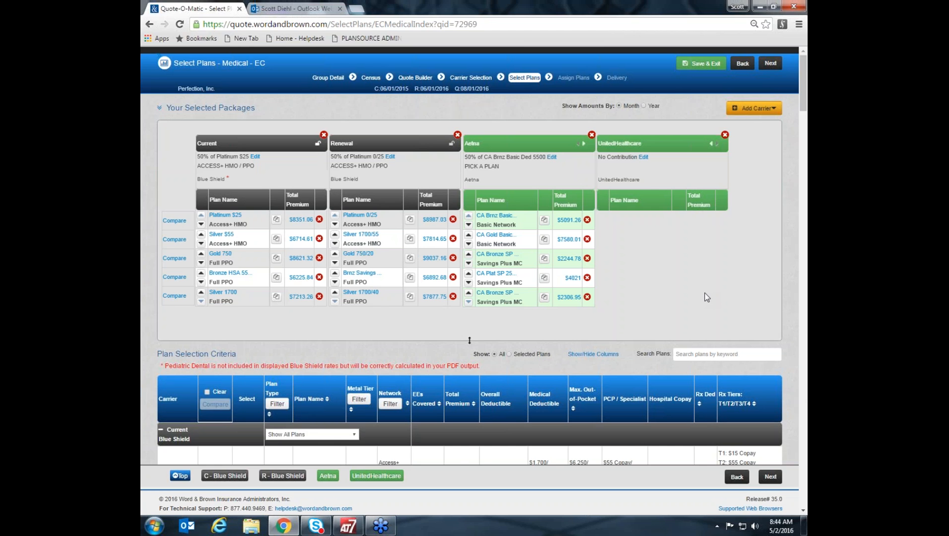
Collapse the Current and Renewal Blue Shield plan groups, and toggle the UnitedHealthcare group closed and open again.
scroll(706, 297, down, 1)
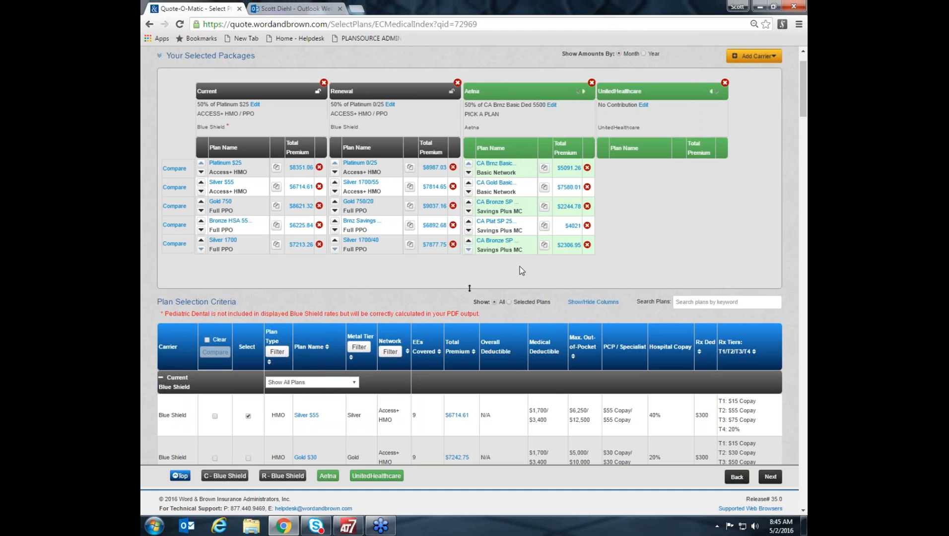
scroll(297, 357, down, 1)
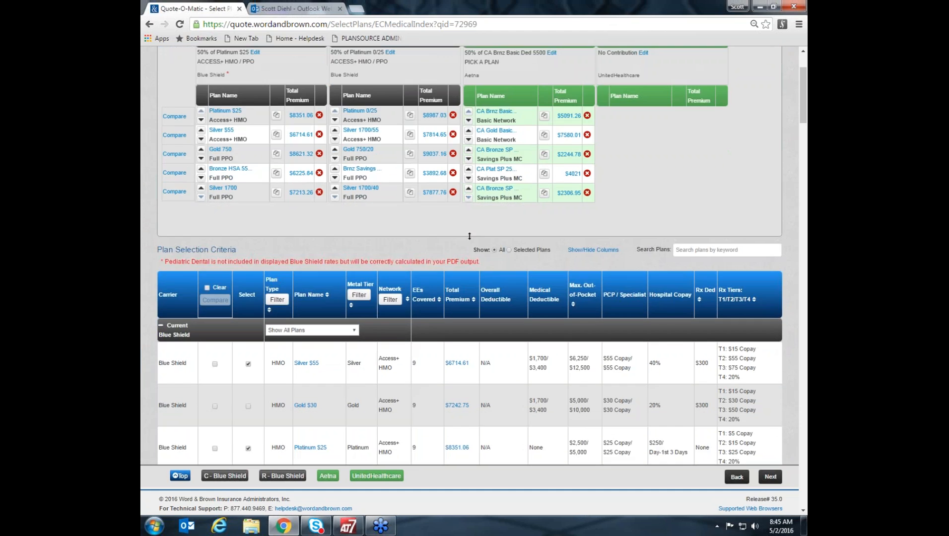
click(160, 326)
click(161, 349)
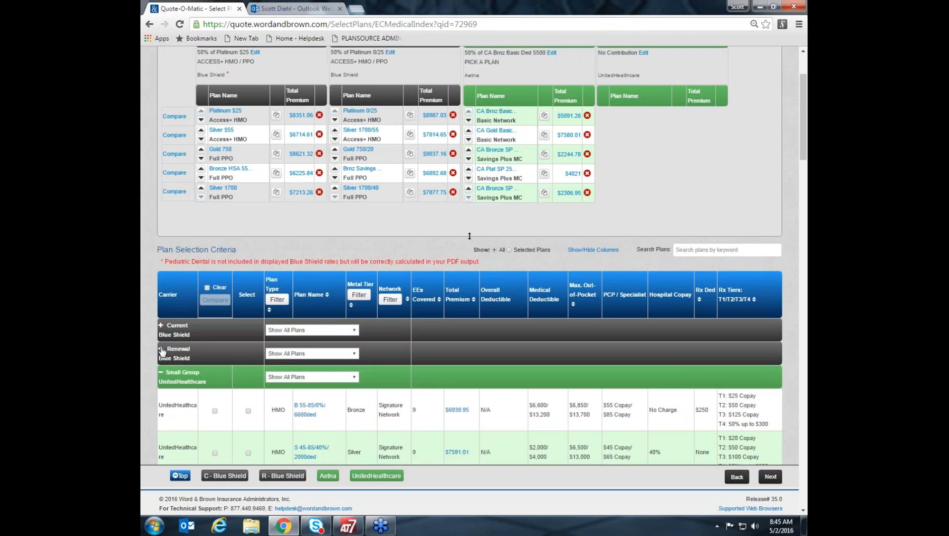
click(161, 373)
scroll(197, 381, down, 3)
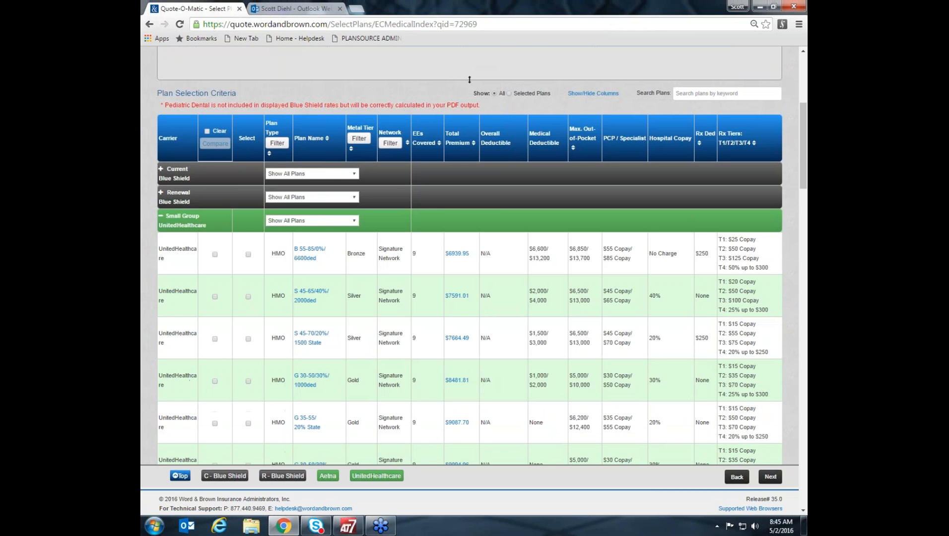
click(160, 216)
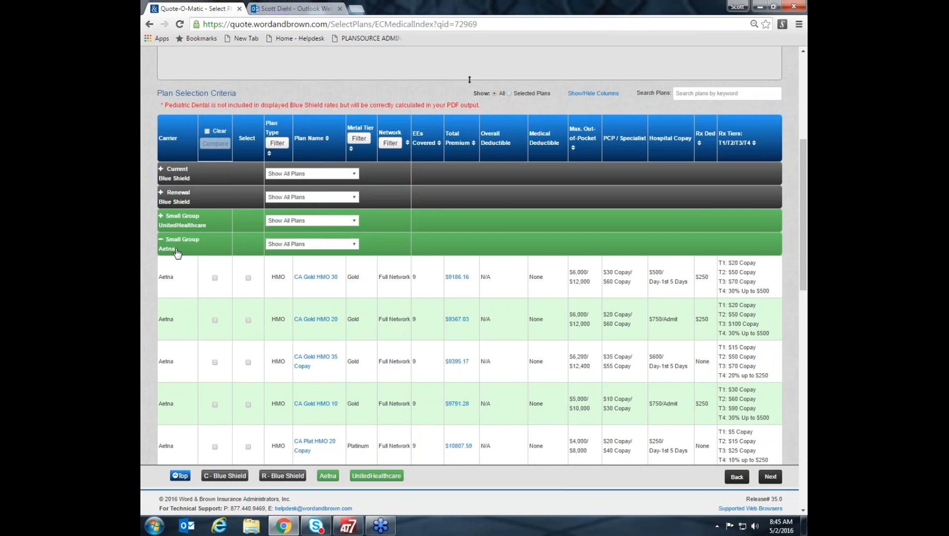
click(160, 216)
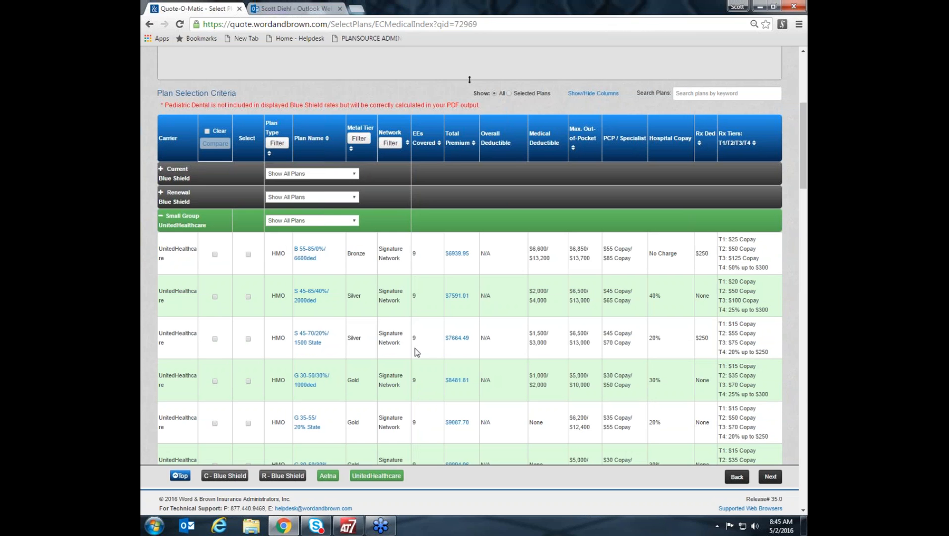
Inspect Aetna's HMO and PPO networks in the Network Filter and close it without applying changes.
click(390, 144)
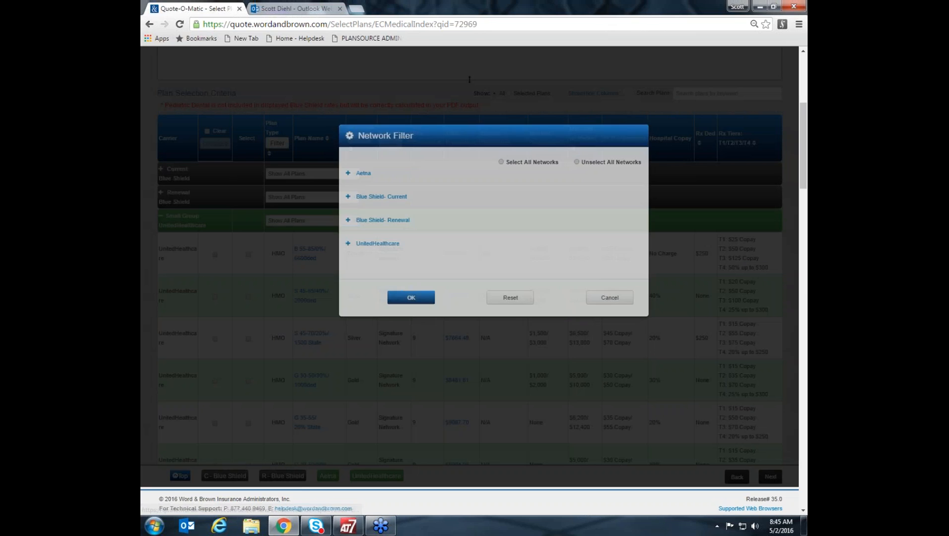
click(349, 213)
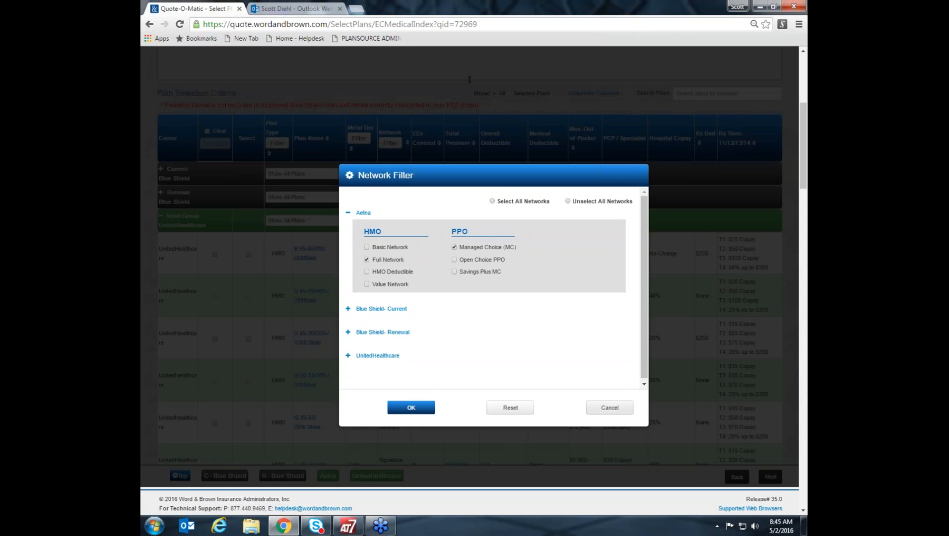
click(614, 411)
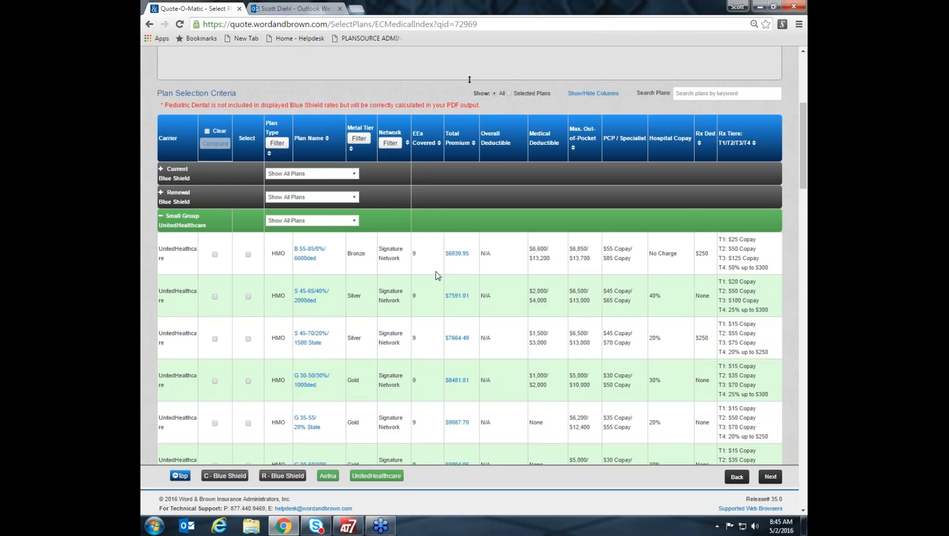
Search the plan selection list for the keyword HSA.
scroll(434, 291, up, 2)
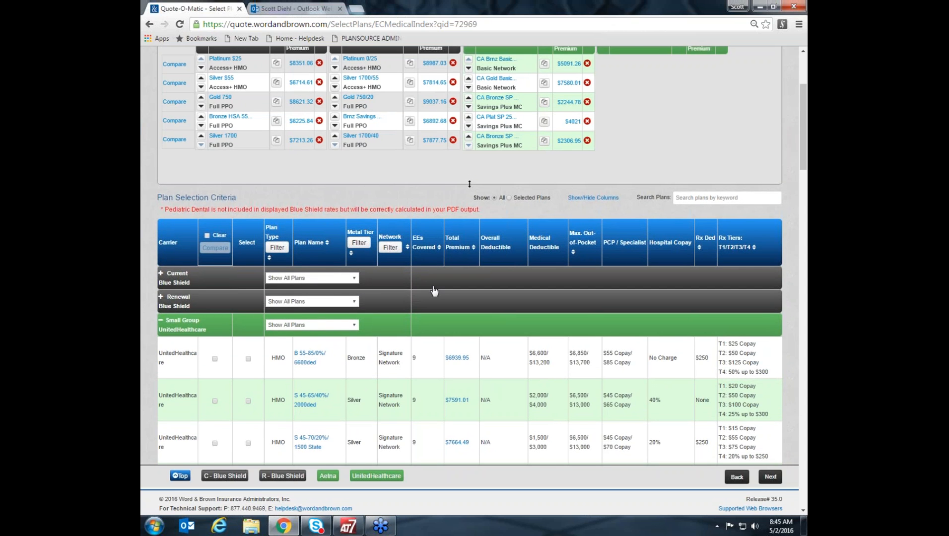
scroll(435, 291, up, 1)
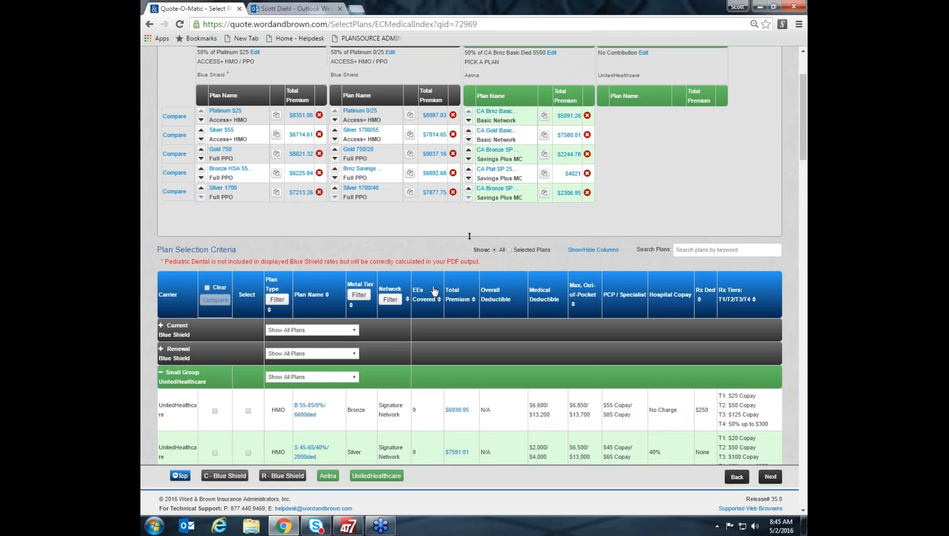
scroll(434, 291, up, 1)
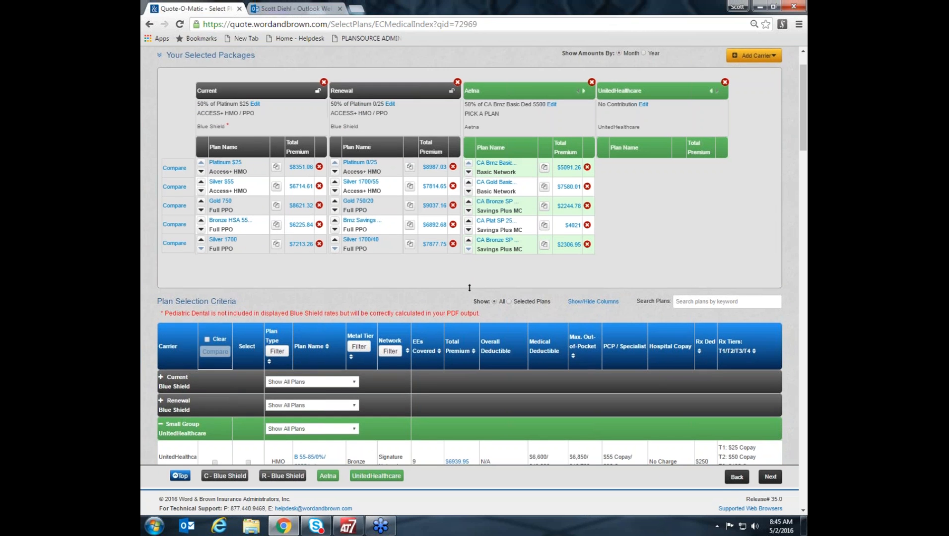
scroll(469, 298, down, 2)
click(692, 198)
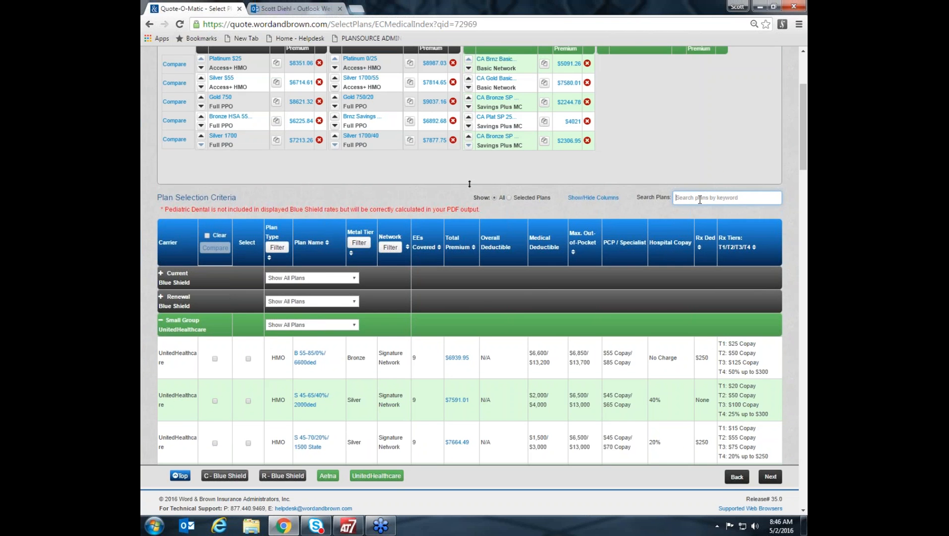
text(HSA)
Select UnitedHealthcare's B Sel Pls HSA 4500/60% plan and assign it to the CHOICE SIMPLIFIED package.
scroll(327, 323, down, 2)
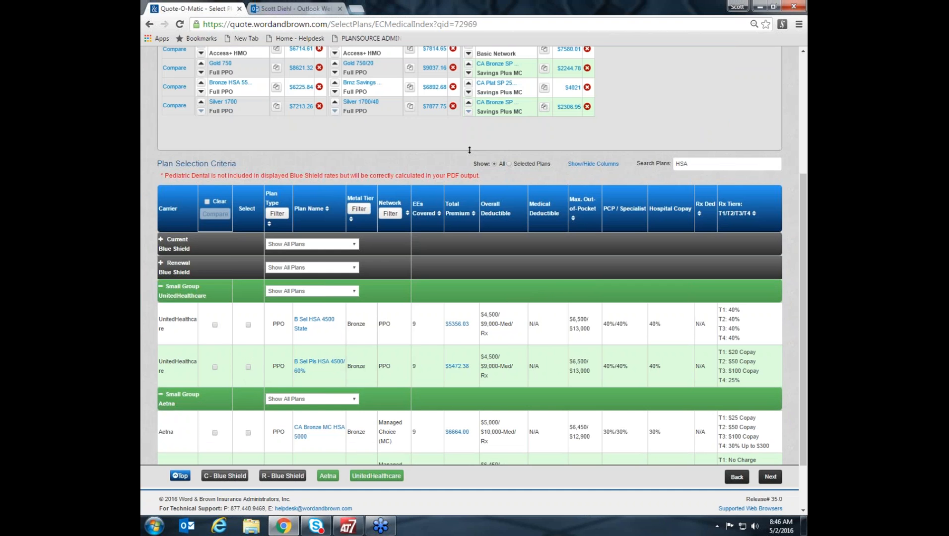
click(248, 367)
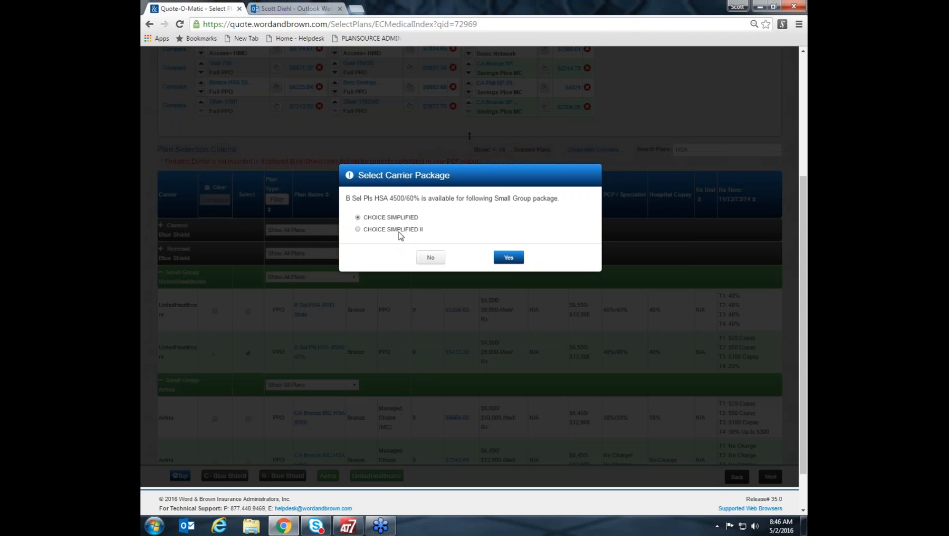
click(508, 257)
Limit the UnitedHealthcare plan list to CHOICE SIMPLIFIED and clear the HSA keyword search.
click(355, 291)
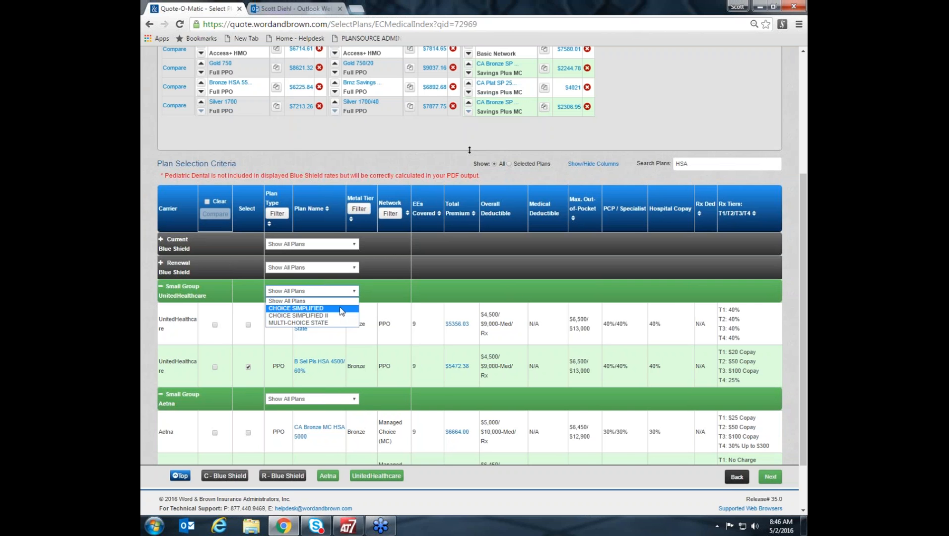
click(341, 309)
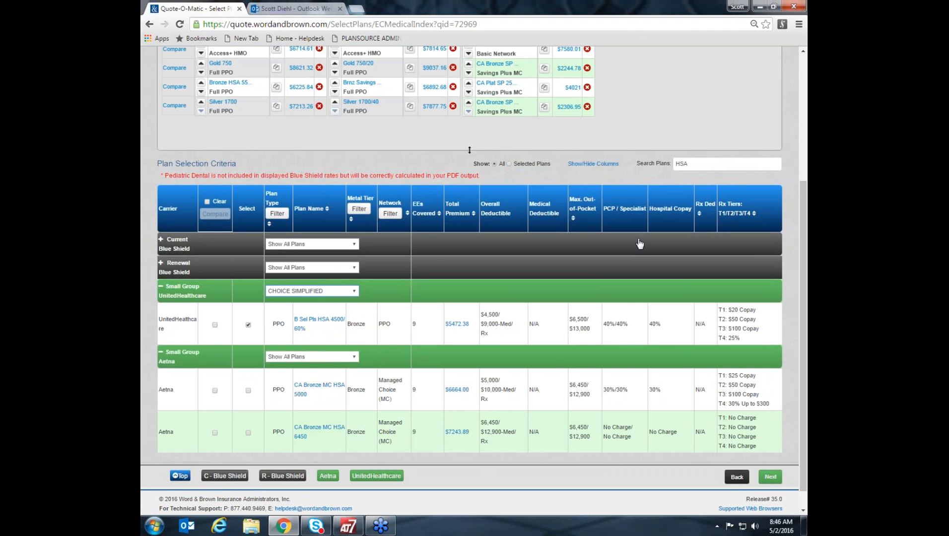
click(765, 168)
key(ctrl+a)
key(BackSpace)
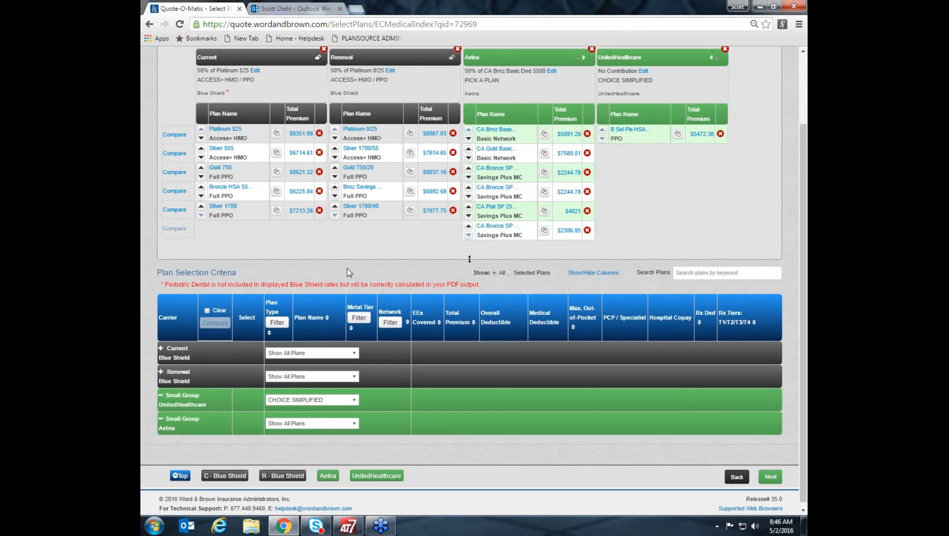
Remove the last CA Bronze SP plan from the Aetna package, collapse Aetna's plan list and leave UnitedHealthcare's expanded.
click(587, 231)
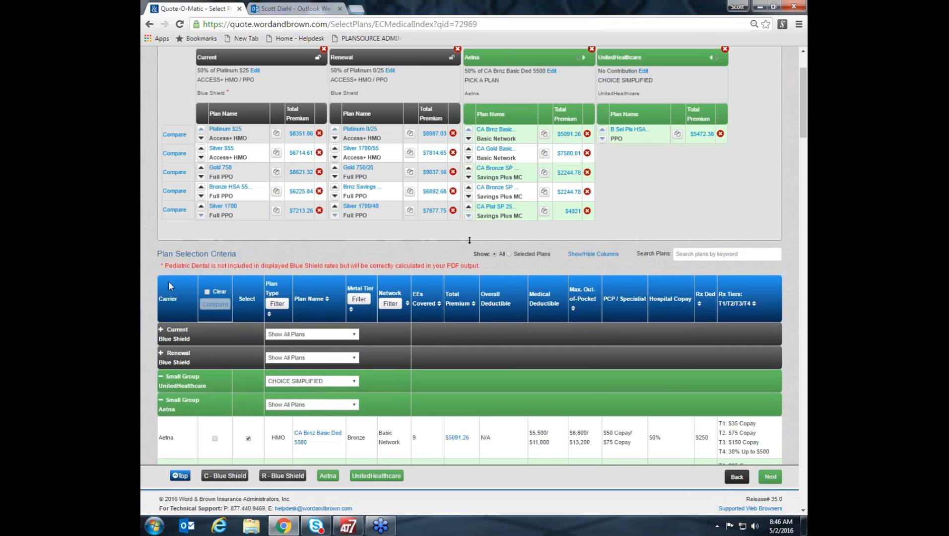
click(160, 400)
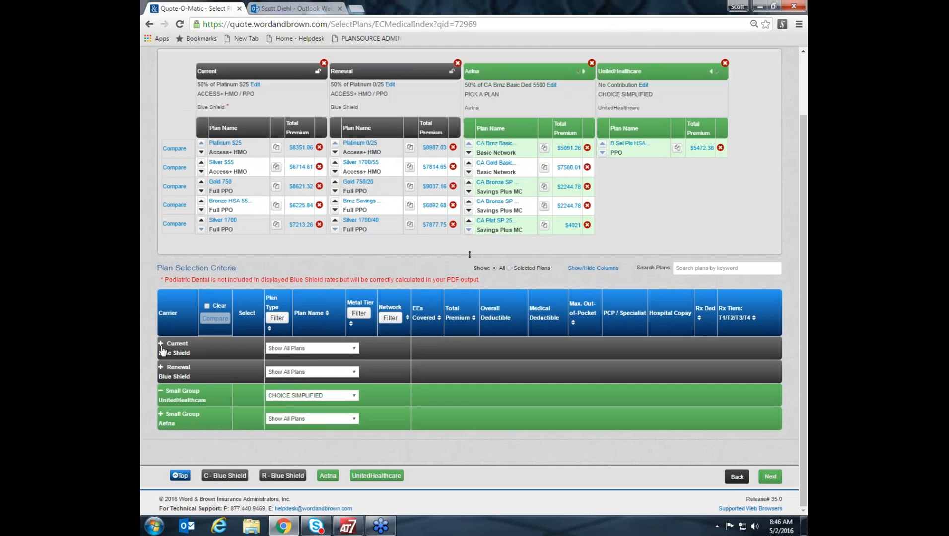
click(162, 393)
click(161, 393)
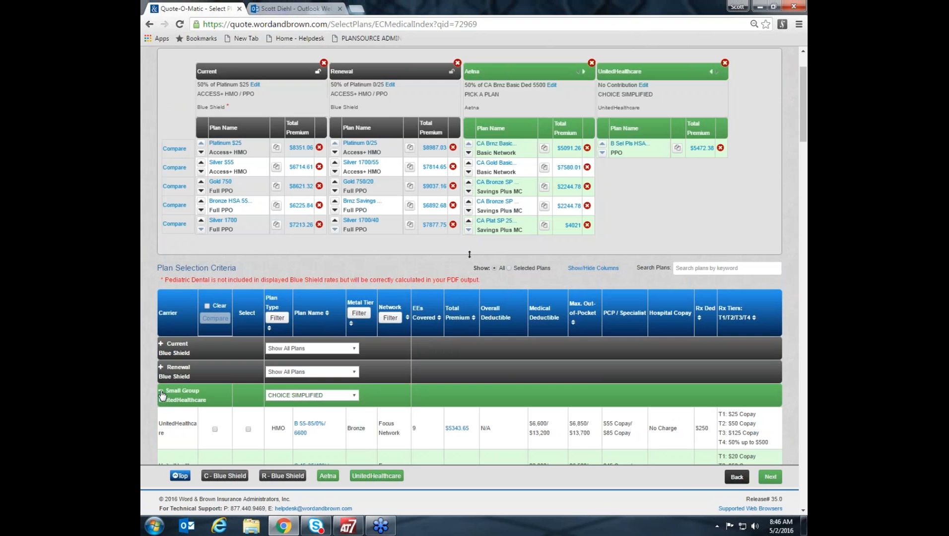
Sort the UnitedHealthcare plans by total premium from highest to lowest.
scroll(426, 419, down, 2)
scroll(426, 419, up, 1)
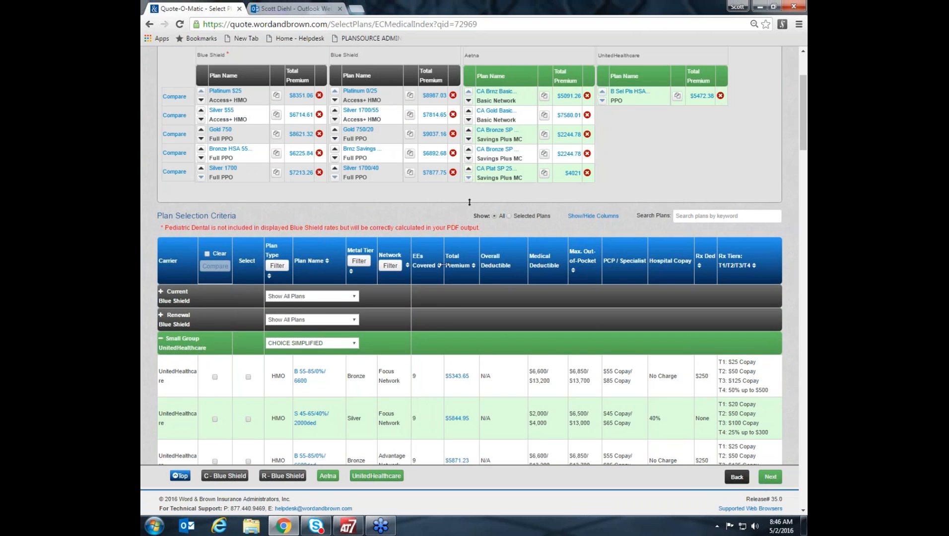
click(467, 262)
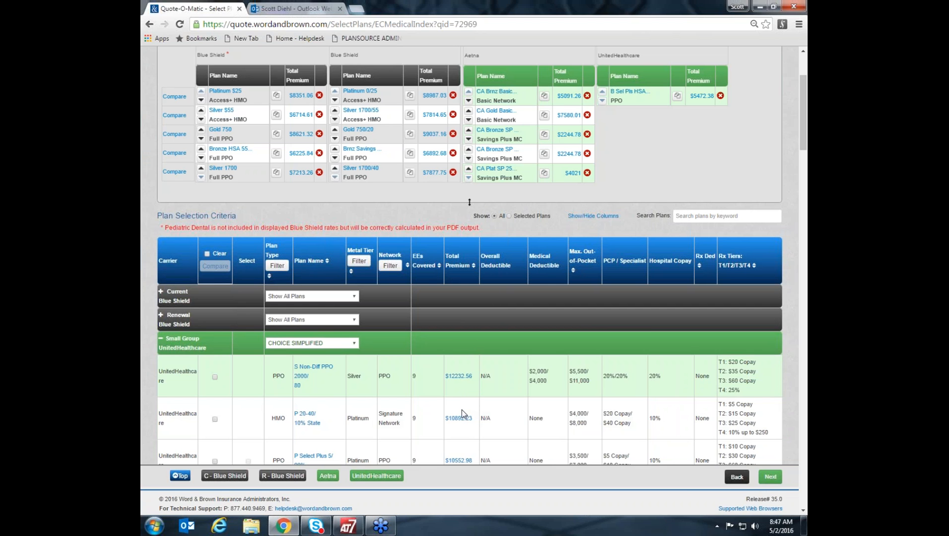
Add the Gold Signature Network plan G 30-50/30%/1000ded to the UnitedHealthcare package and place it above the HSA plan.
scroll(462, 409, down, 2)
scroll(469, 254, down, 4)
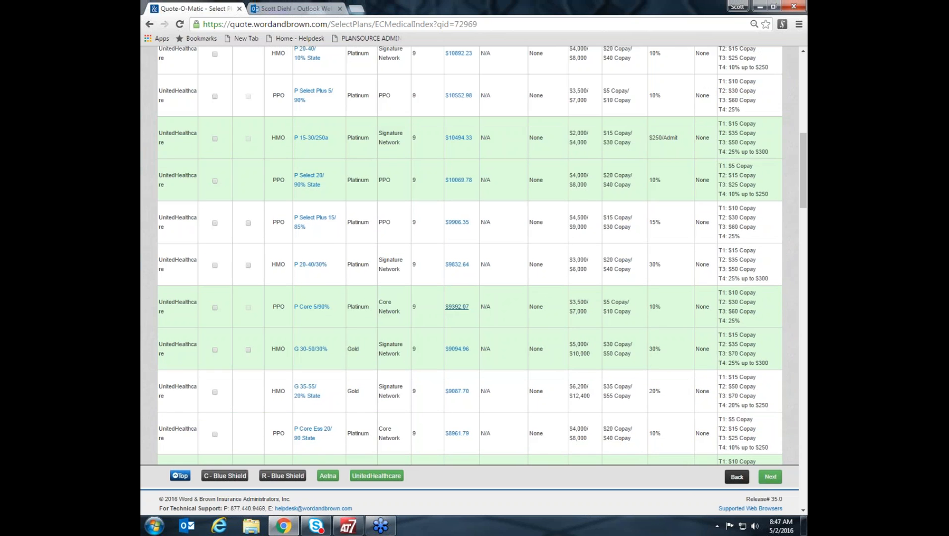
scroll(460, 409, down, 2)
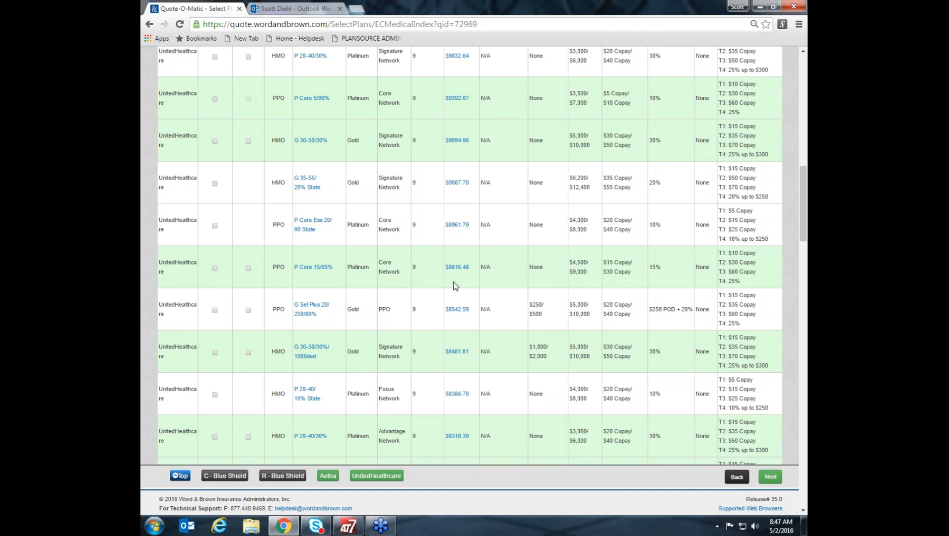
click(248, 353)
scroll(488, 335, up, 9)
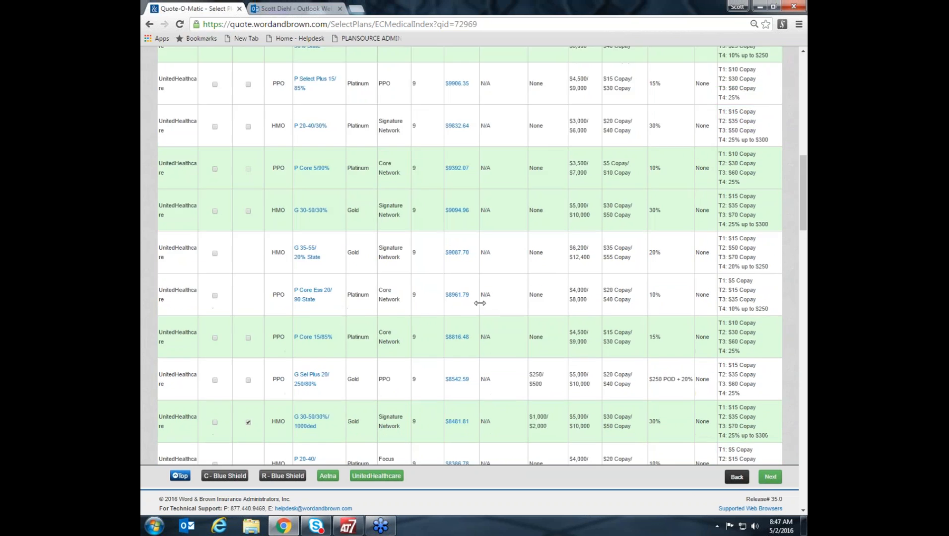
scroll(477, 313, up, 5)
click(602, 234)
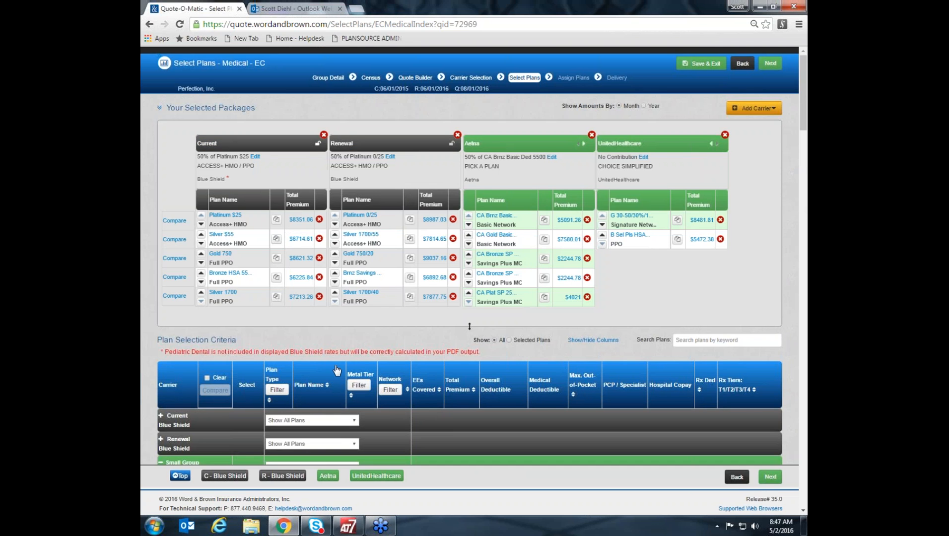
Add the Gold Advantage Network plan G 30-50/30% to the UnitedHealthcare package and move it up to second place.
scroll(413, 342, down, 4)
scroll(409, 338, down, 15)
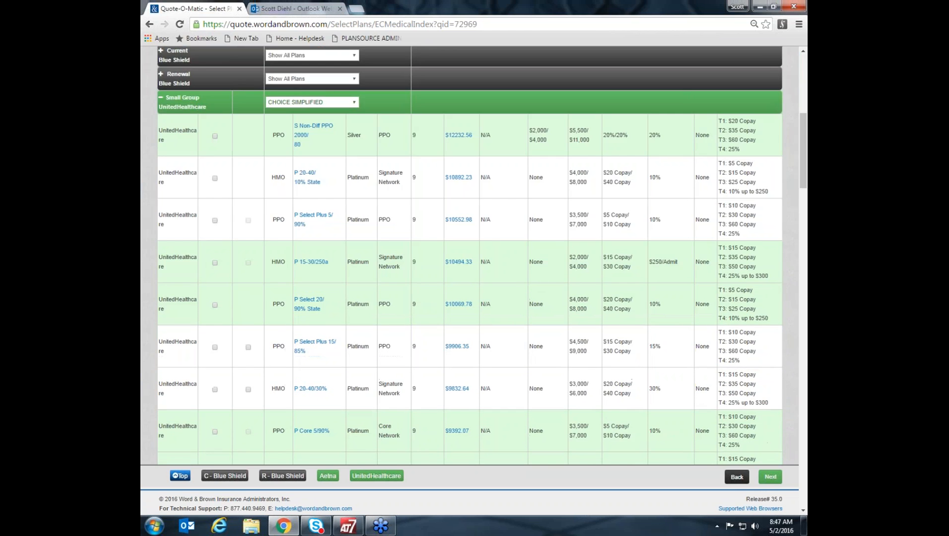
scroll(409, 338, down, 3)
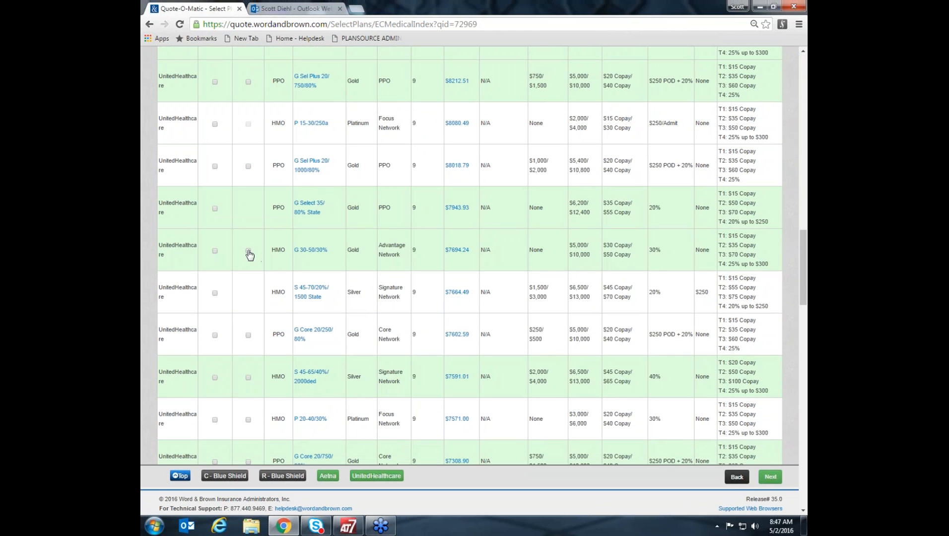
click(248, 251)
scroll(481, 219, up, 20)
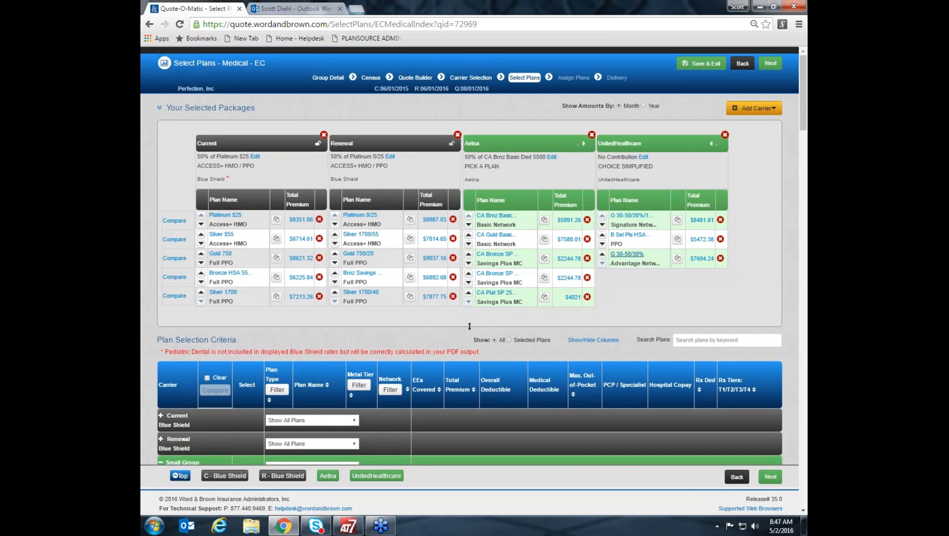
click(602, 254)
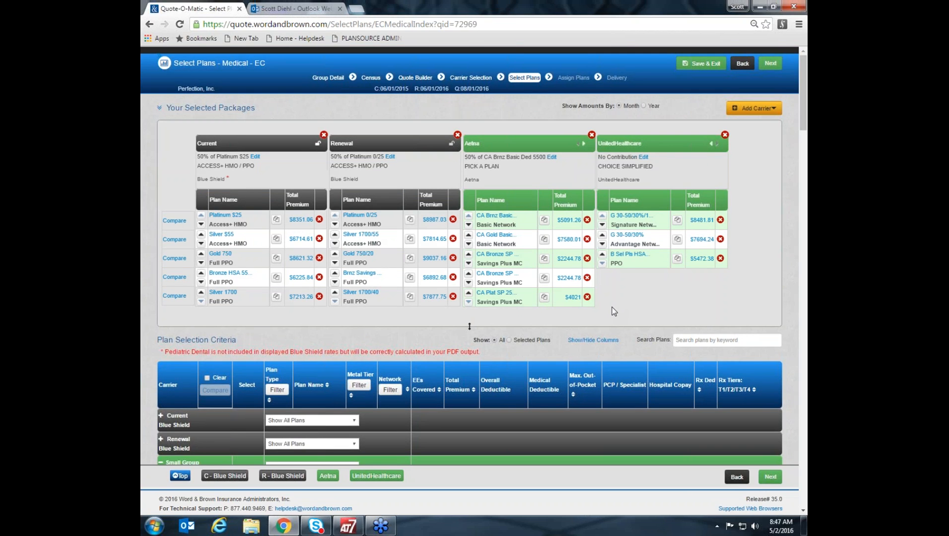
scroll(611, 308, down, 1)
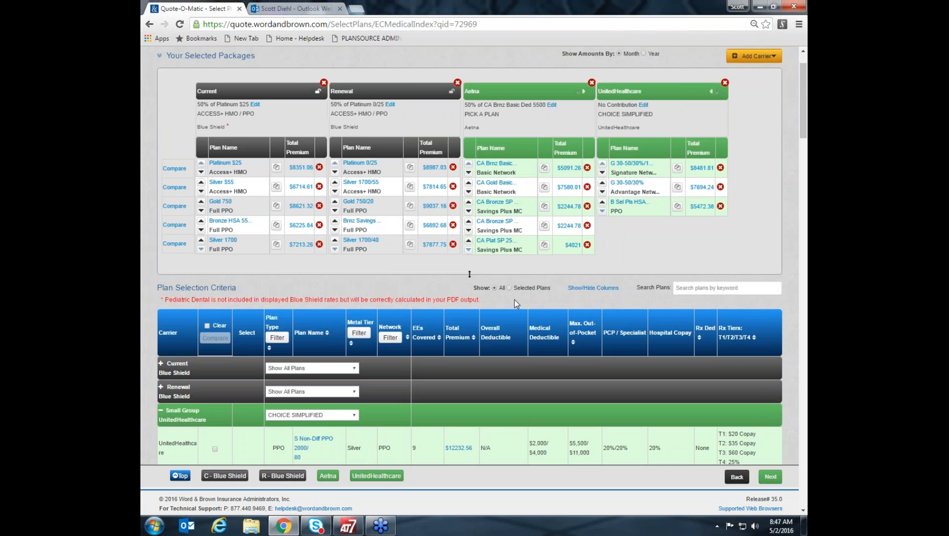
Add the Platinum PPO plan P Select Plus 15/85% to the UnitedHealthcare package and move it above the HSA plan.
scroll(514, 300, down, 3)
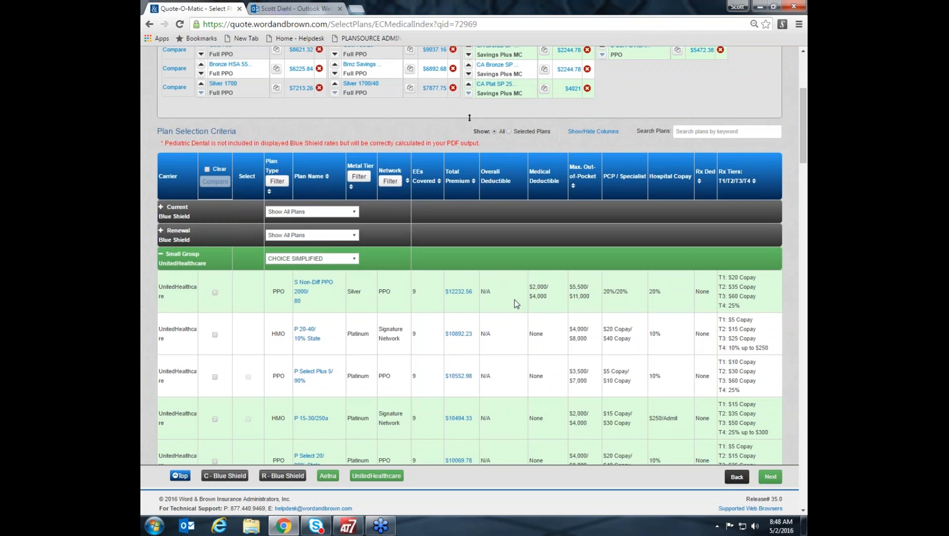
scroll(514, 300, up, 3)
scroll(513, 299, down, 5)
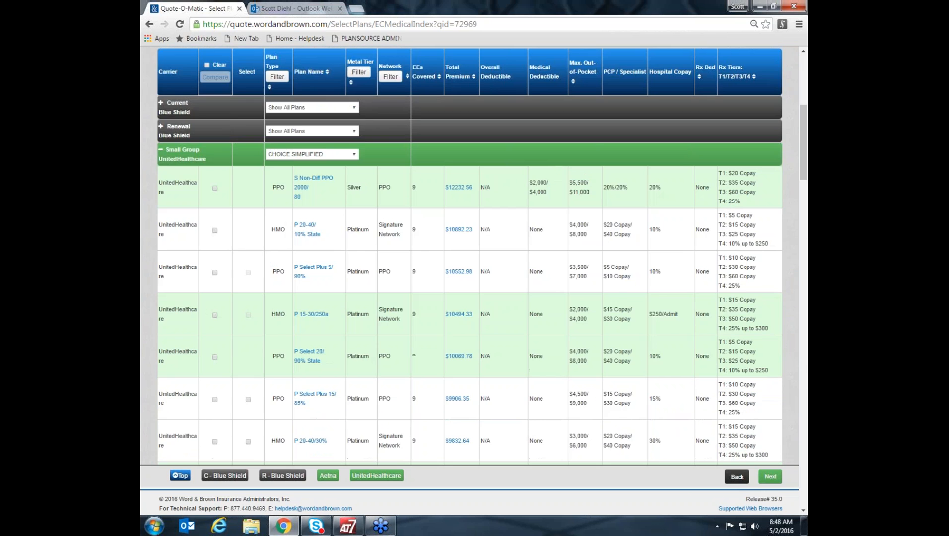
scroll(513, 299, down, 4)
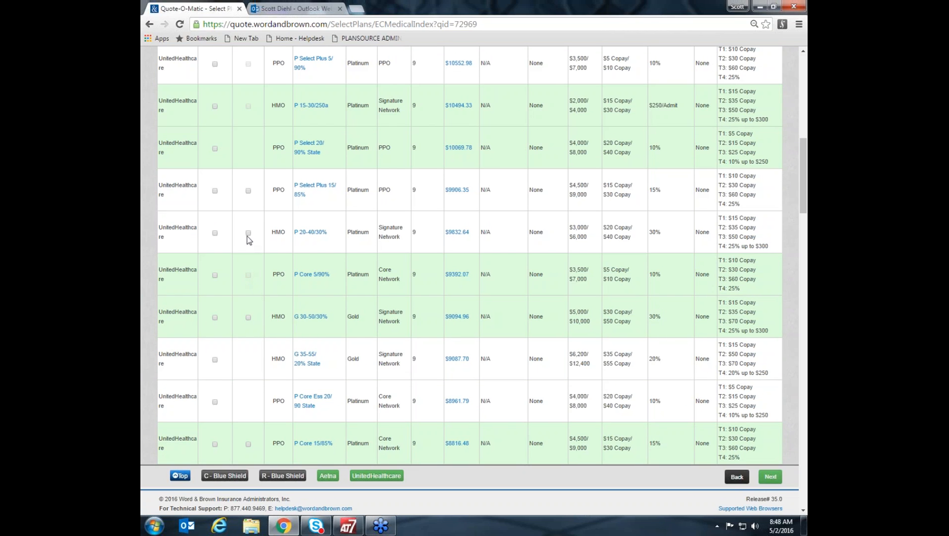
click(248, 192)
scroll(484, 158, down, 1)
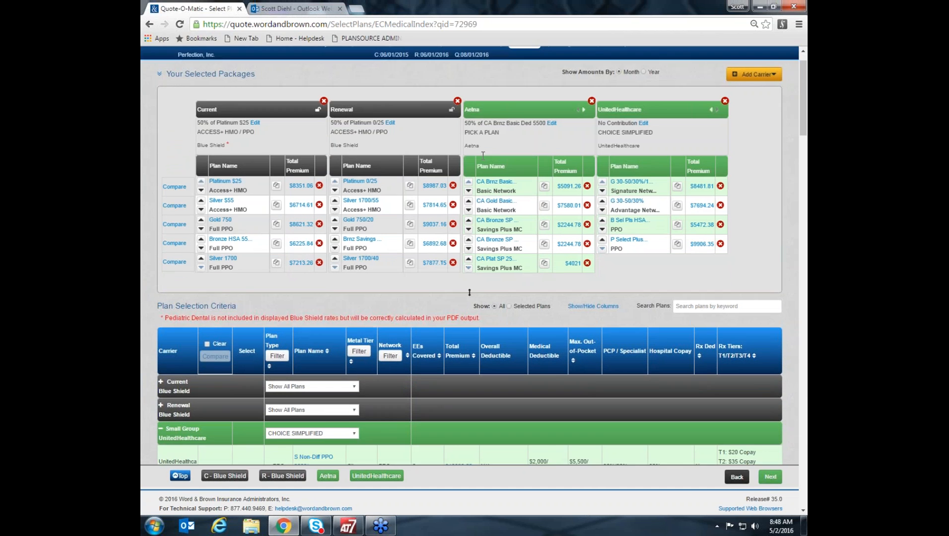
click(602, 222)
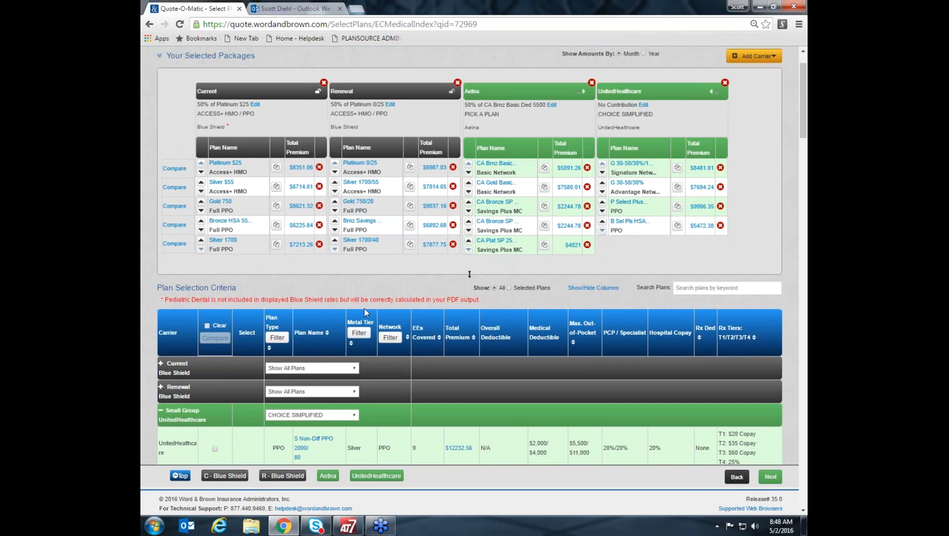
Add the Silver PPO plan S Sel Plus 40/1800/70% to the UnitedHealthcare package and move it above the HSA plan.
scroll(553, 288, down, 3)
scroll(385, 421, down, 15)
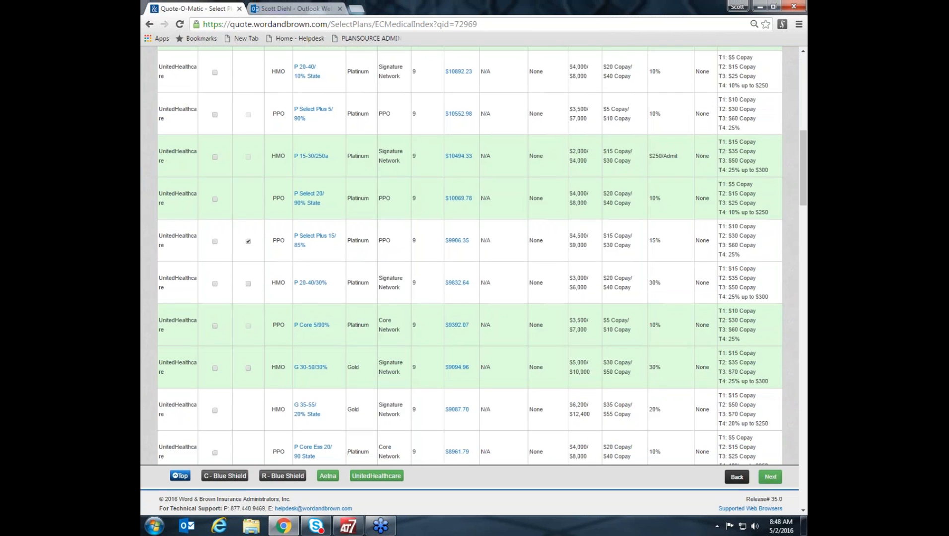
scroll(378, 411, down, 15)
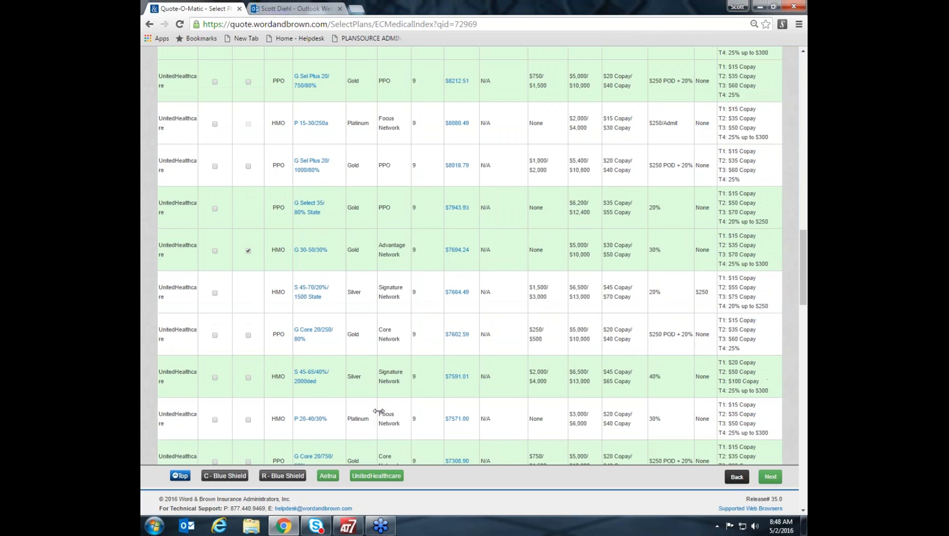
scroll(377, 411, down, 3)
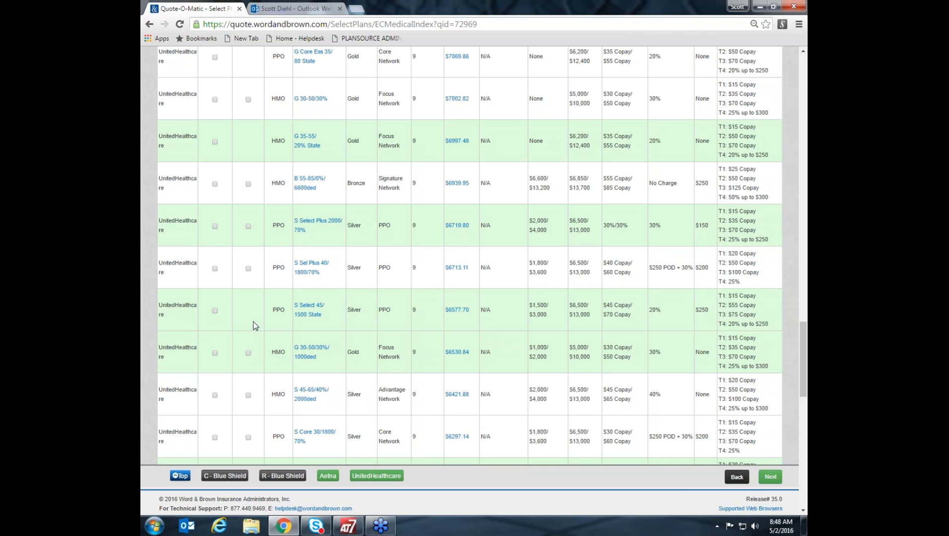
click(248, 268)
scroll(688, 251, up, 13)
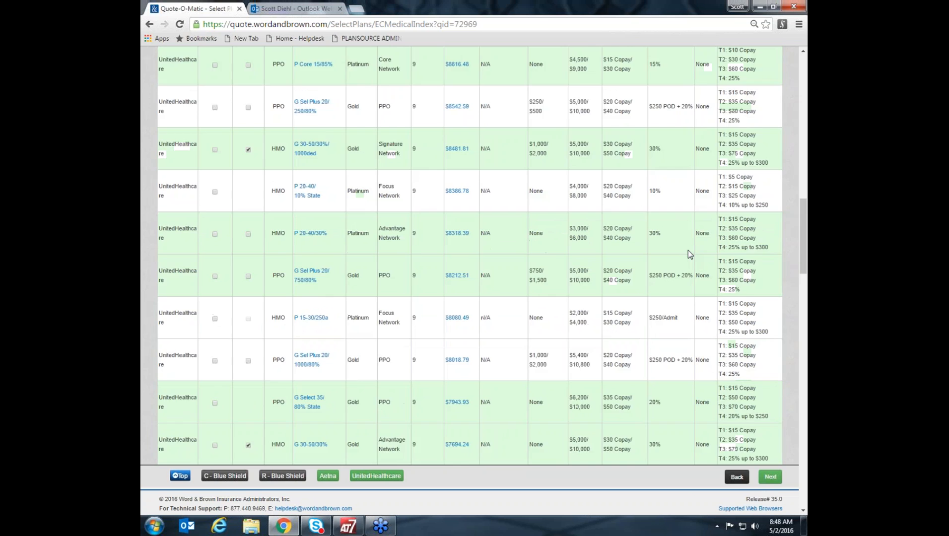
scroll(687, 250, up, 15)
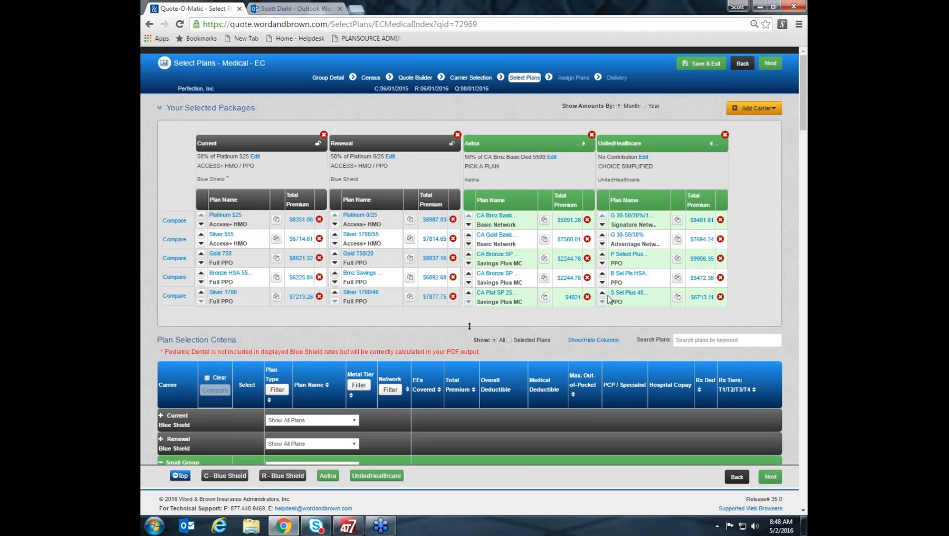
click(602, 292)
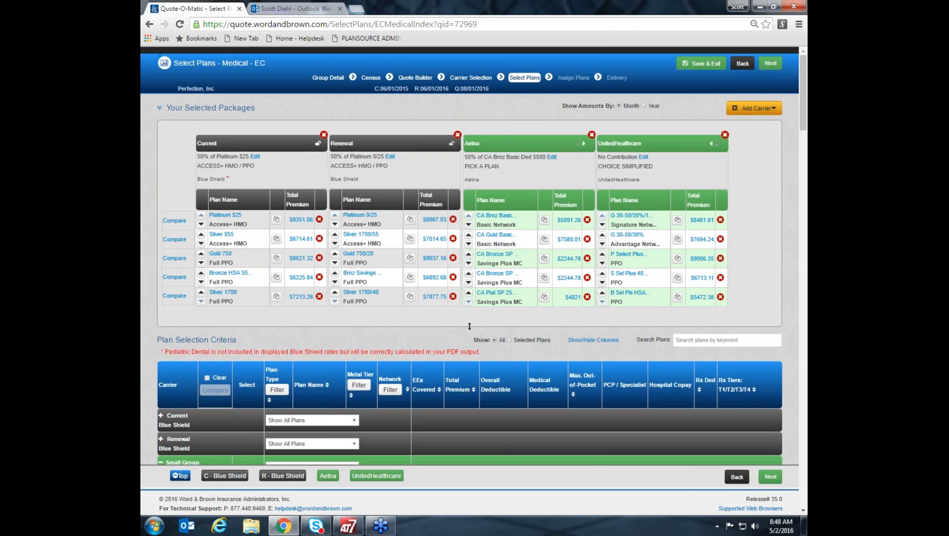
Compare the first-row plans of all four packages and examine their metal tiers, deductibles, out-of-pocket limits and visit copays.
click(175, 221)
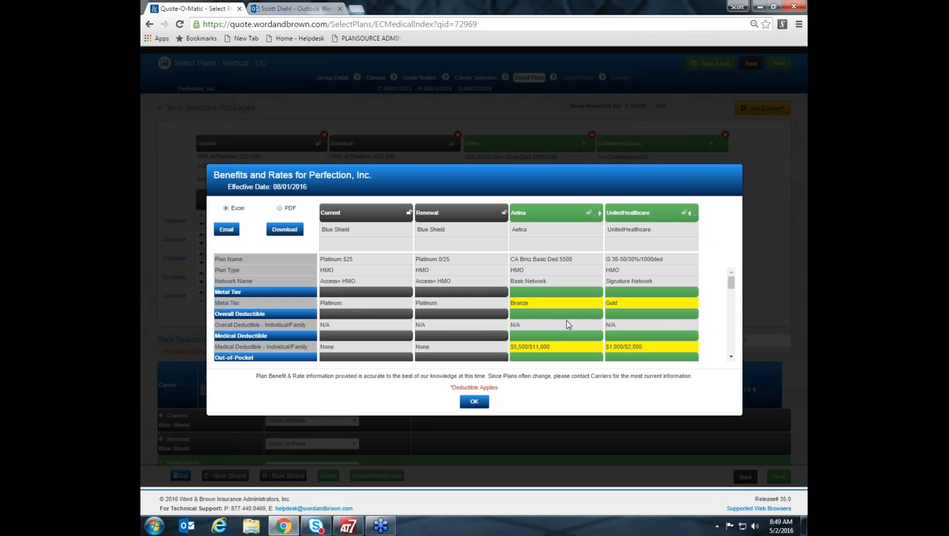
scroll(562, 320, down, 1)
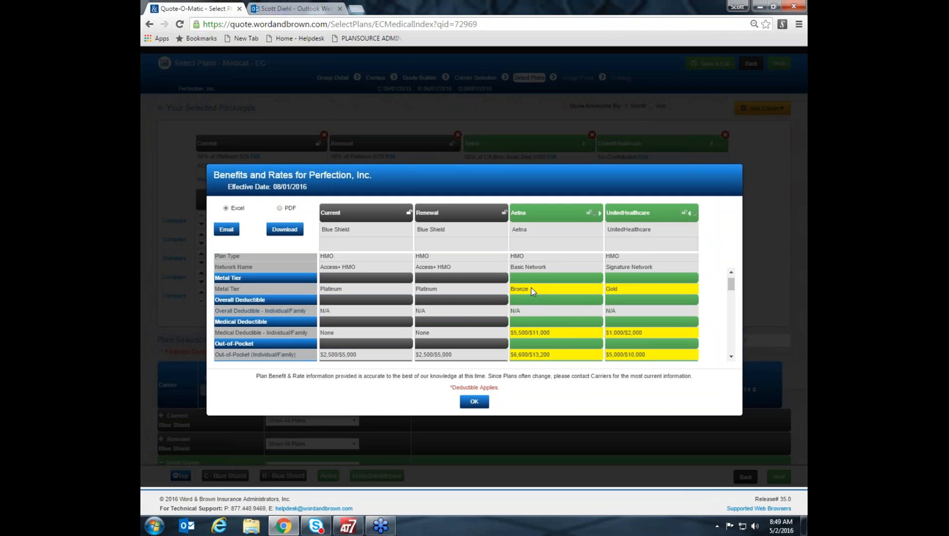
scroll(576, 313, down, 1)
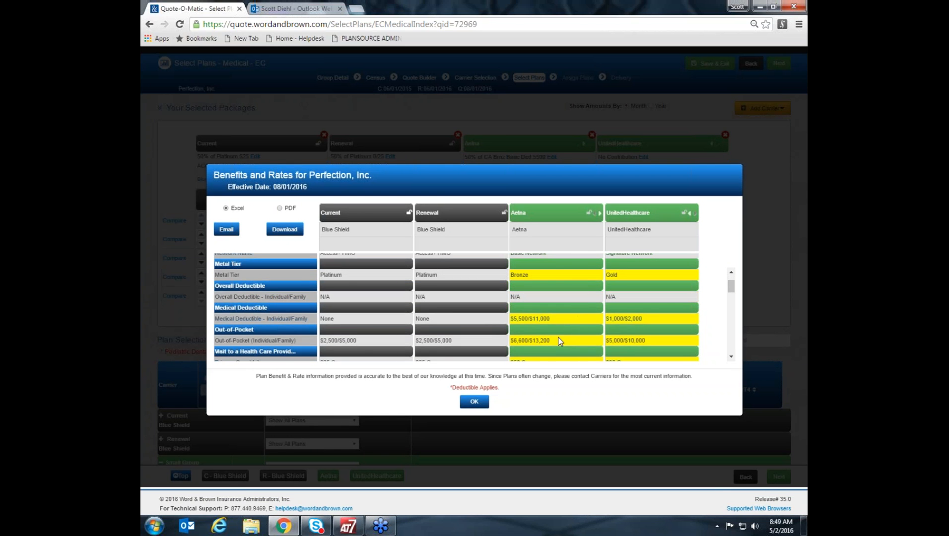
scroll(561, 325, down, 1)
scroll(563, 326, down, 1)
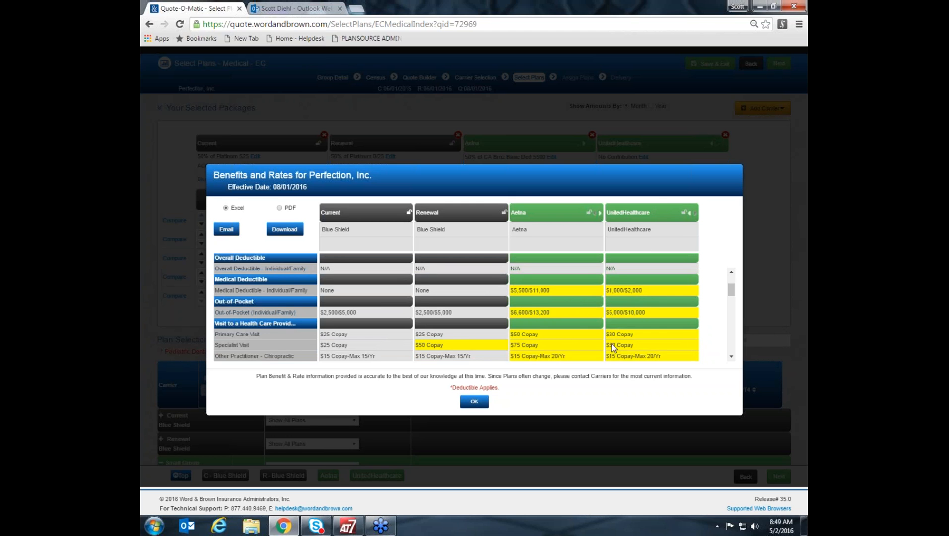
scroll(602, 327, down, 1)
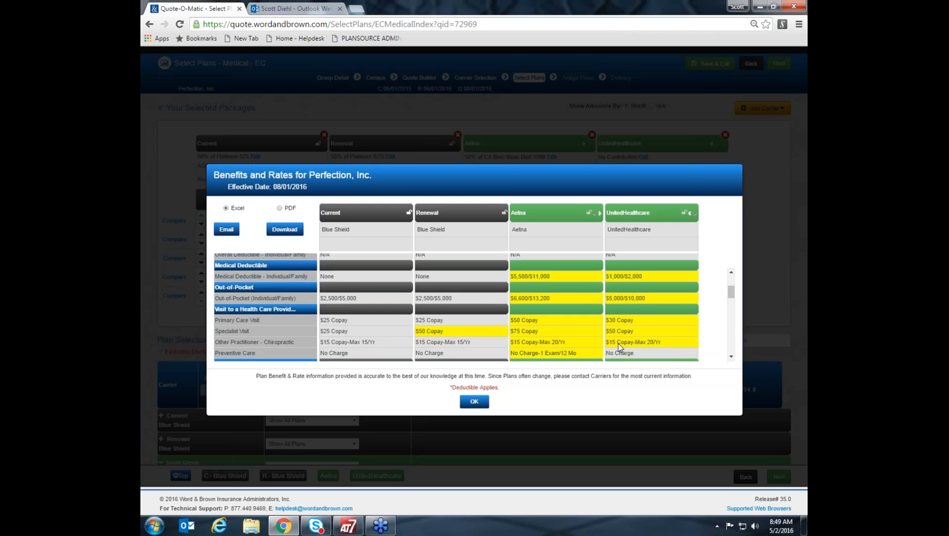
scroll(617, 343, down, 2)
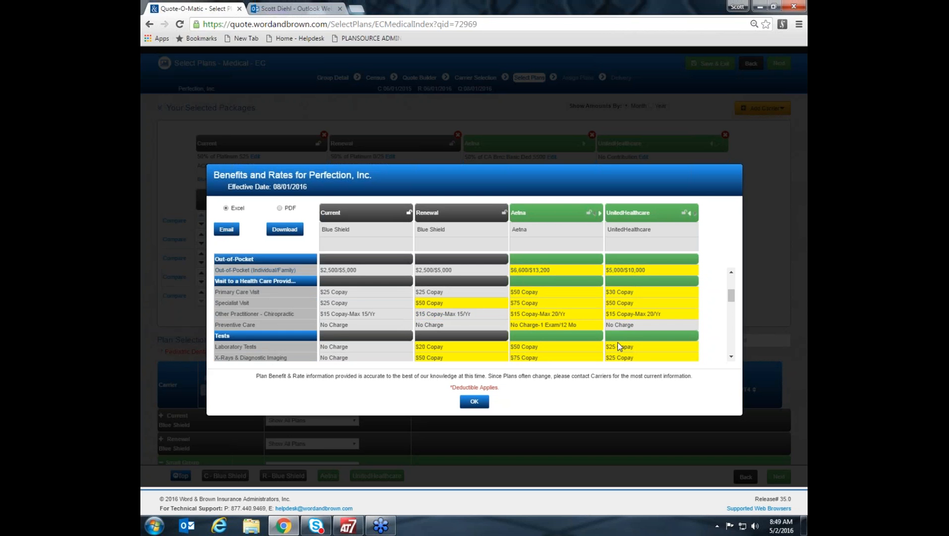
Review the compared plans' tests, drug tiers, outpatient surgery, emergency, hospital and mental health benefits, and close the comparison.
scroll(618, 342, down, 3)
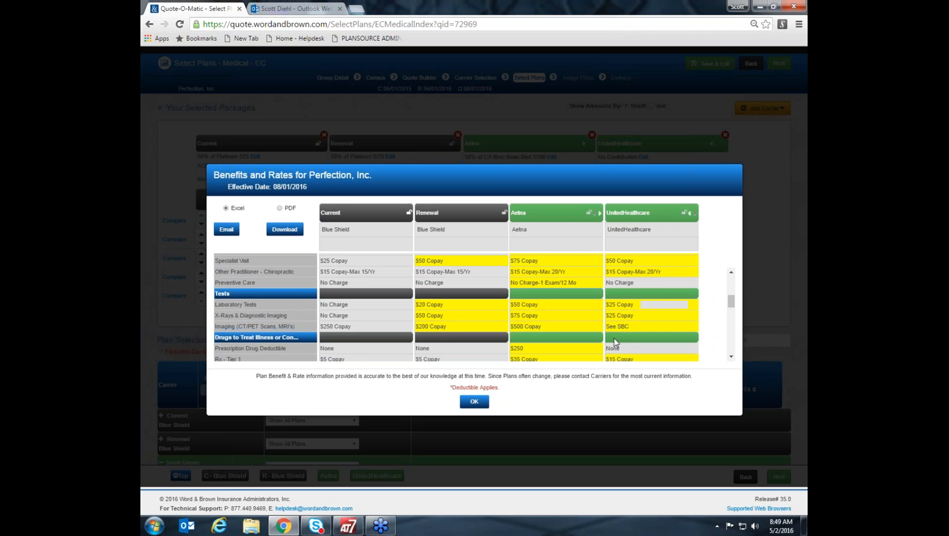
scroll(614, 338, down, 2)
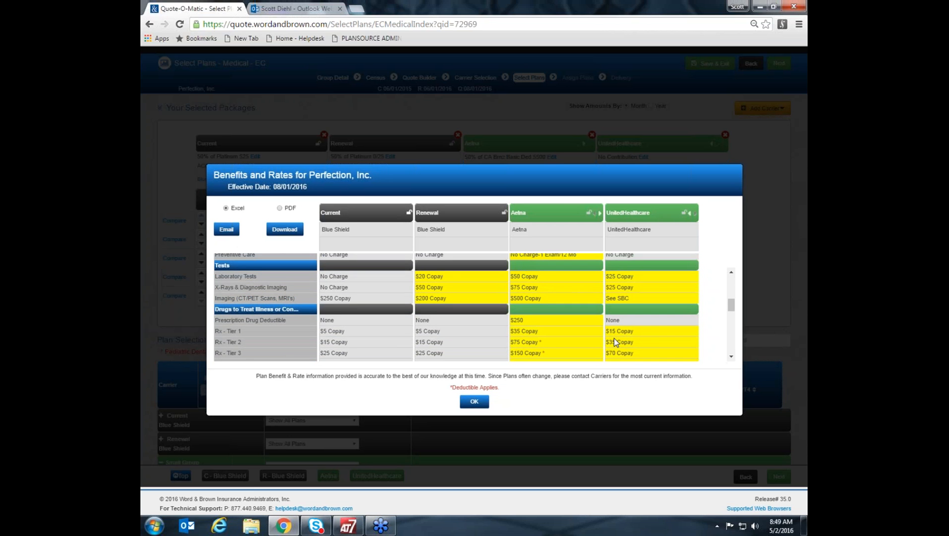
scroll(614, 338, down, 2)
scroll(613, 339, down, 1)
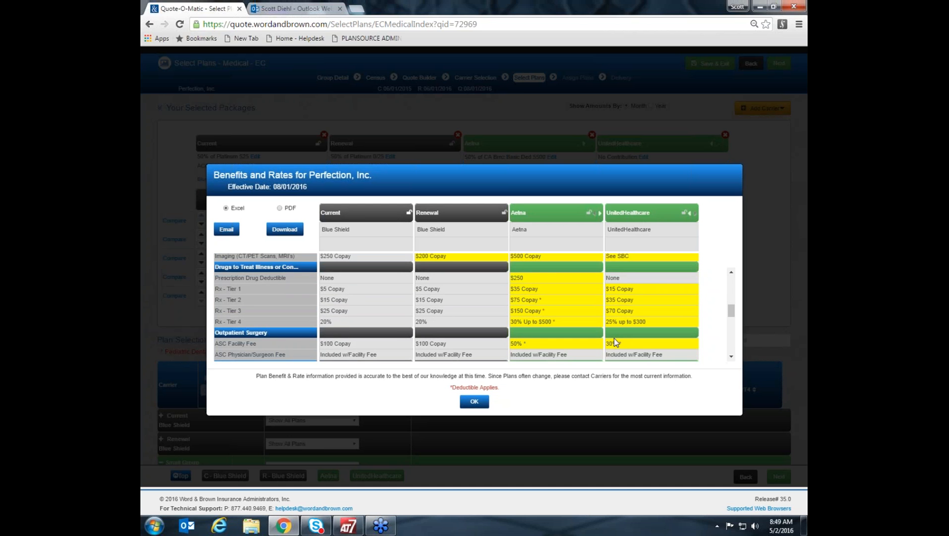
scroll(612, 339, down, 5)
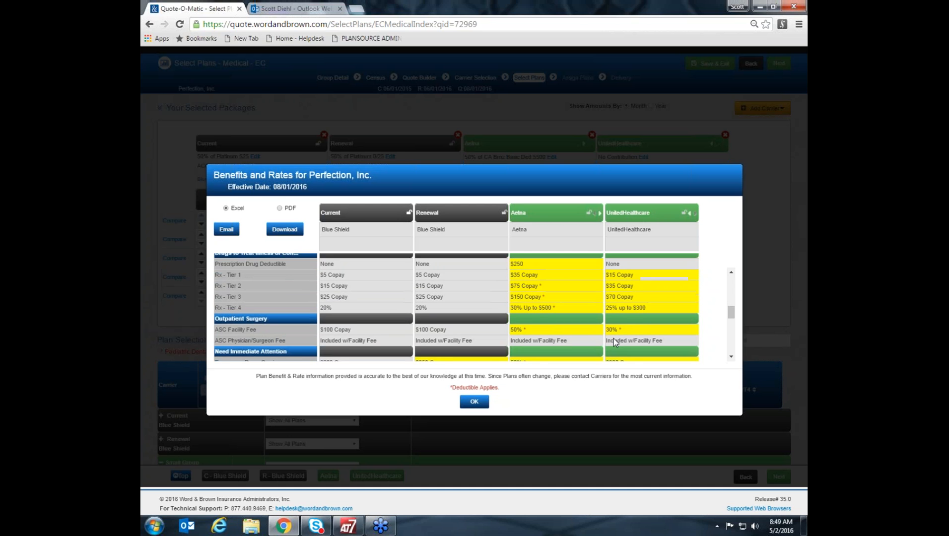
scroll(613, 338, down, 2)
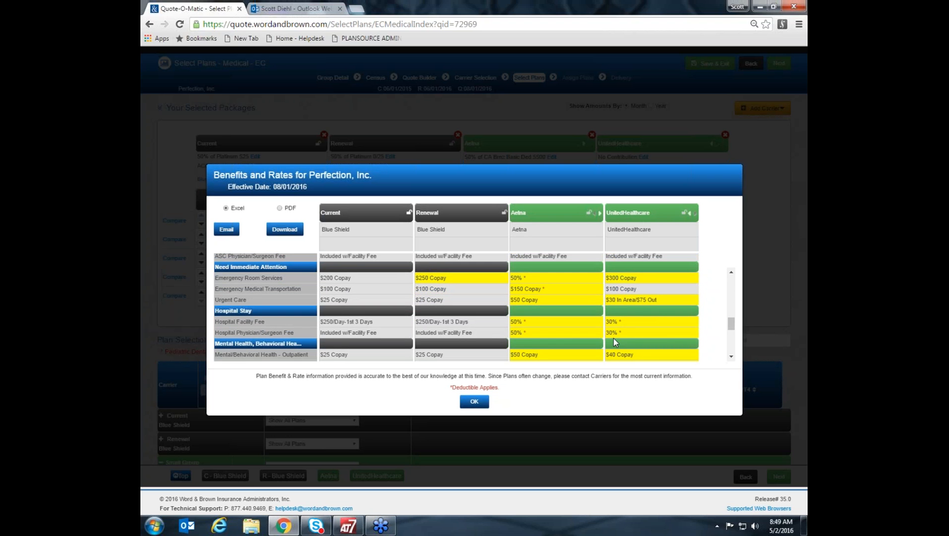
scroll(613, 339, down, 1)
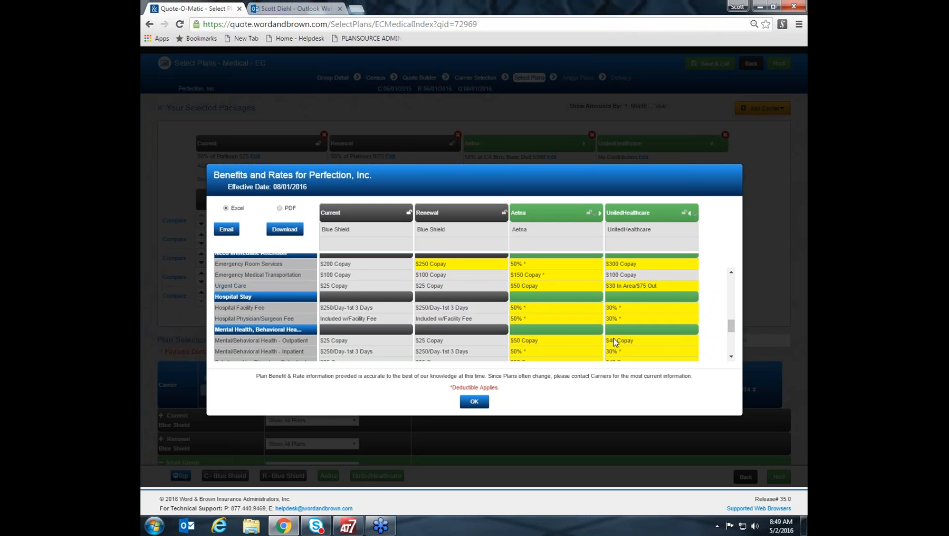
scroll(613, 338, down, 2)
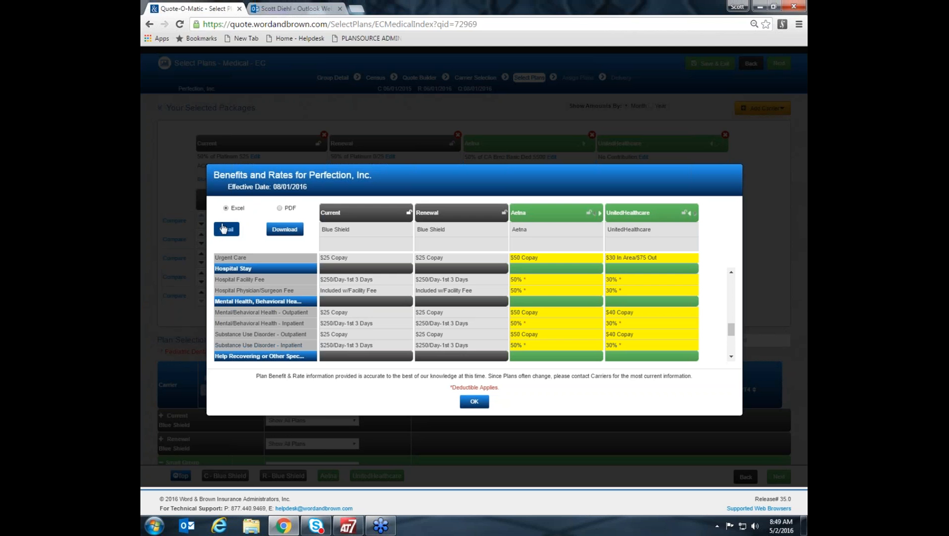
scroll(579, 307, up, 4)
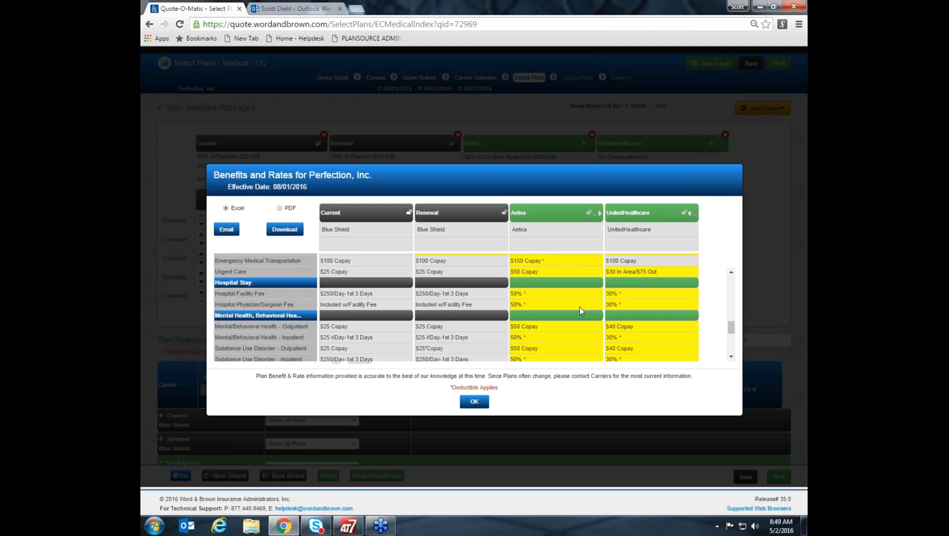
scroll(578, 302, up, 3)
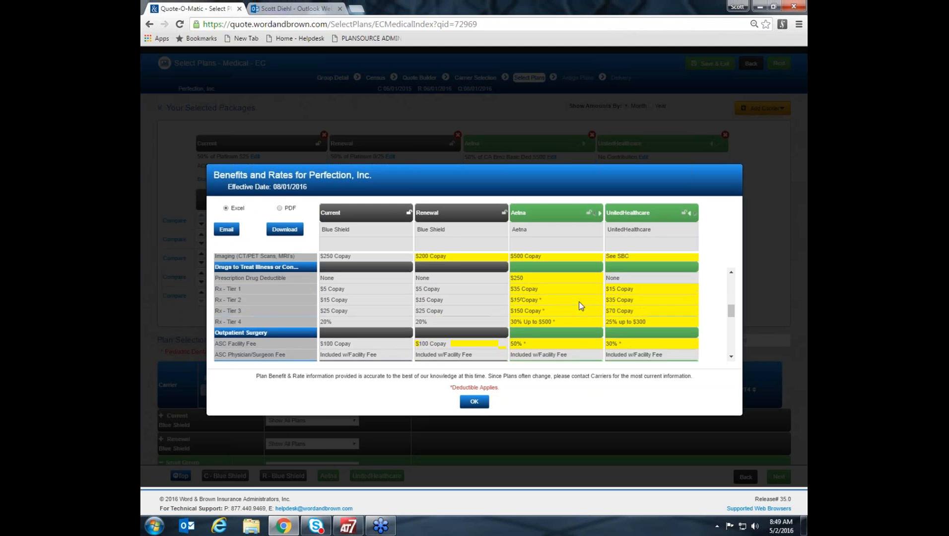
scroll(581, 305, up, 5)
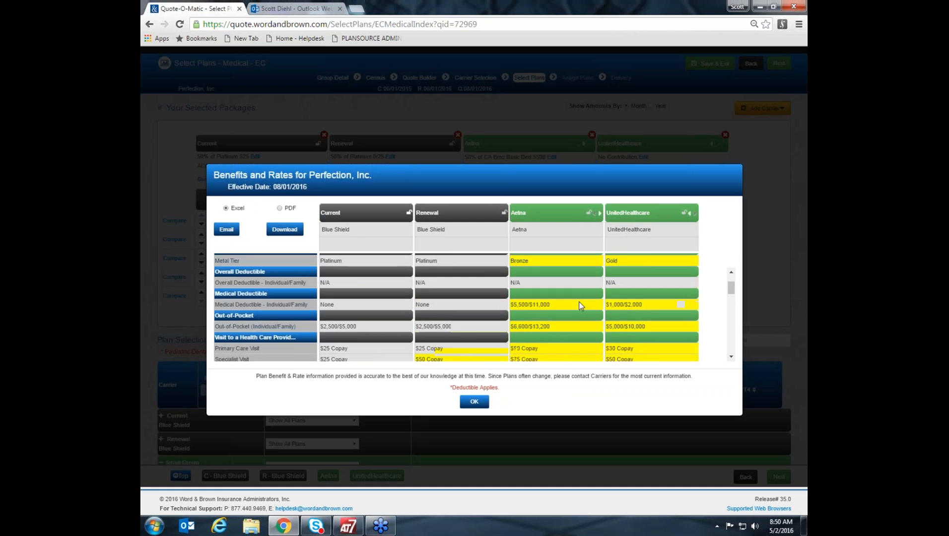
click(474, 401)
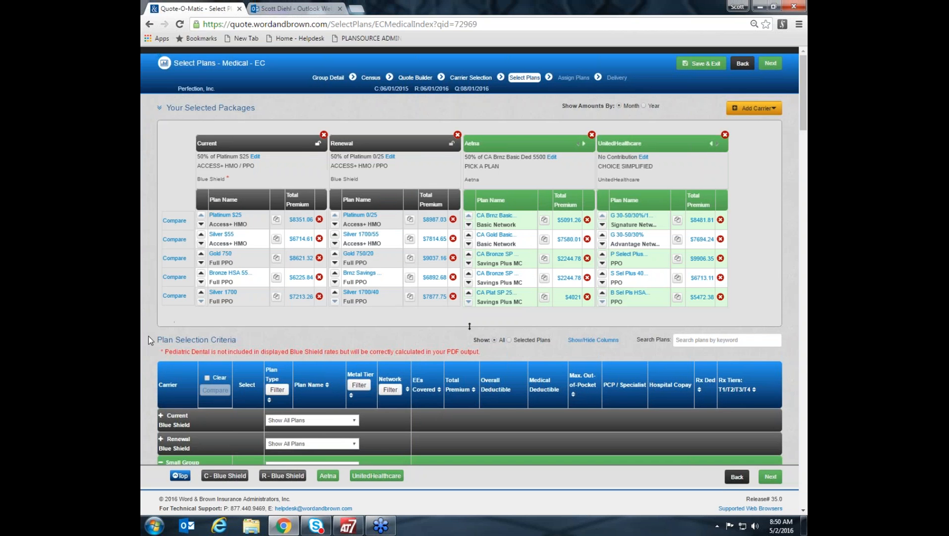
Mark the Current Blue Shield Platinum $25 Access+ HMO plan for comparison and collapse the Current plan list.
scroll(148, 336, down, 2)
click(161, 311)
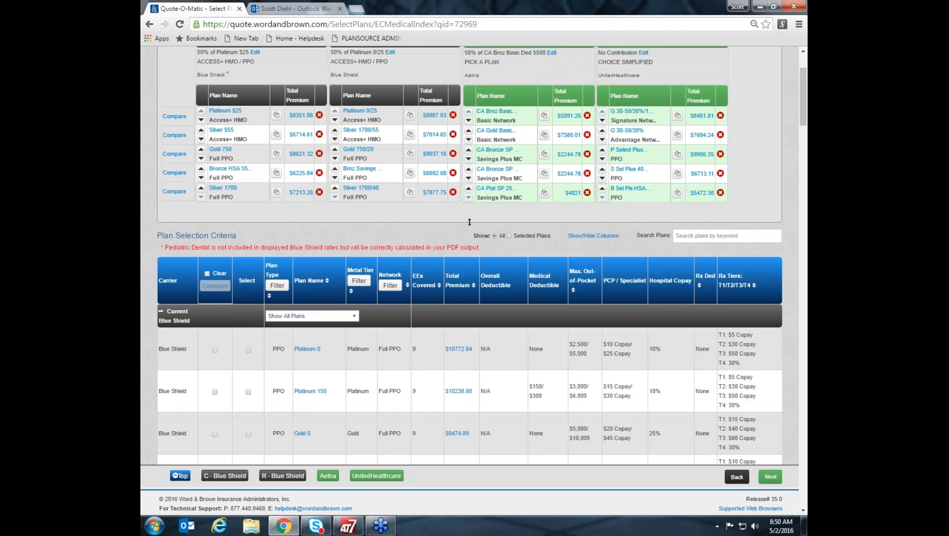
scroll(158, 354, down, 5)
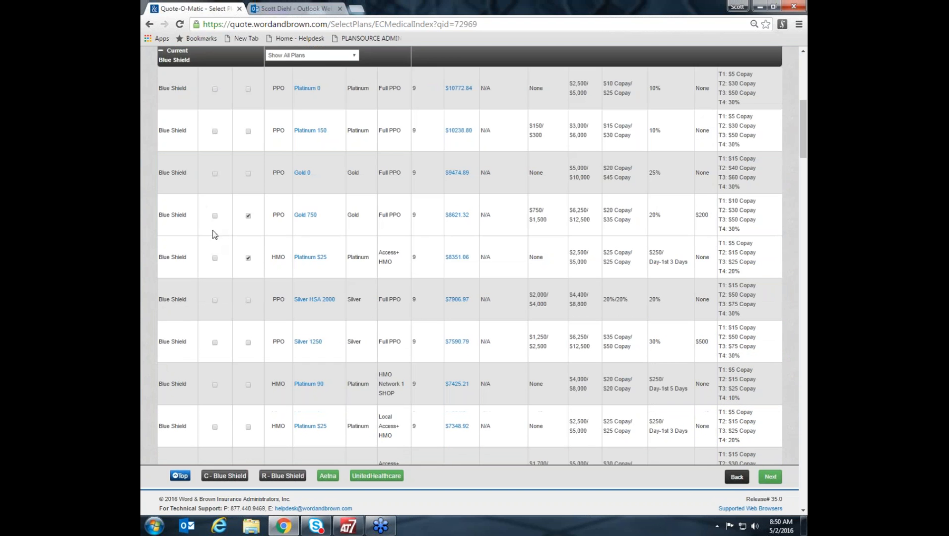
click(215, 258)
click(161, 51)
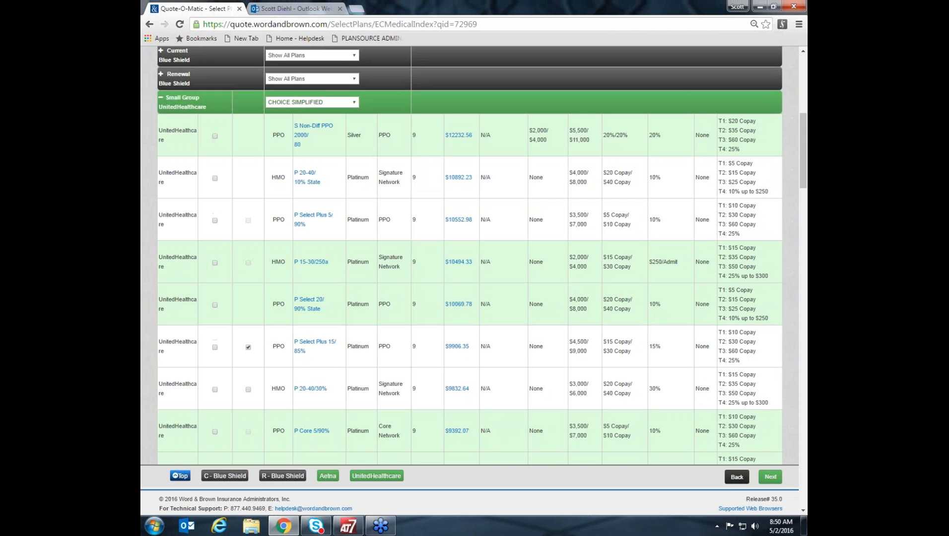
Mark a Renewal Blue Shield plan for comparison and collapse the Renewal plan list.
click(161, 73)
click(215, 366)
click(162, 74)
Mark the UnitedHealthcare G 30-50/30%/1000ded plans on the Signature and Focus Networks for comparison.
scroll(194, 303, down, 2)
scroll(194, 307, down, 1)
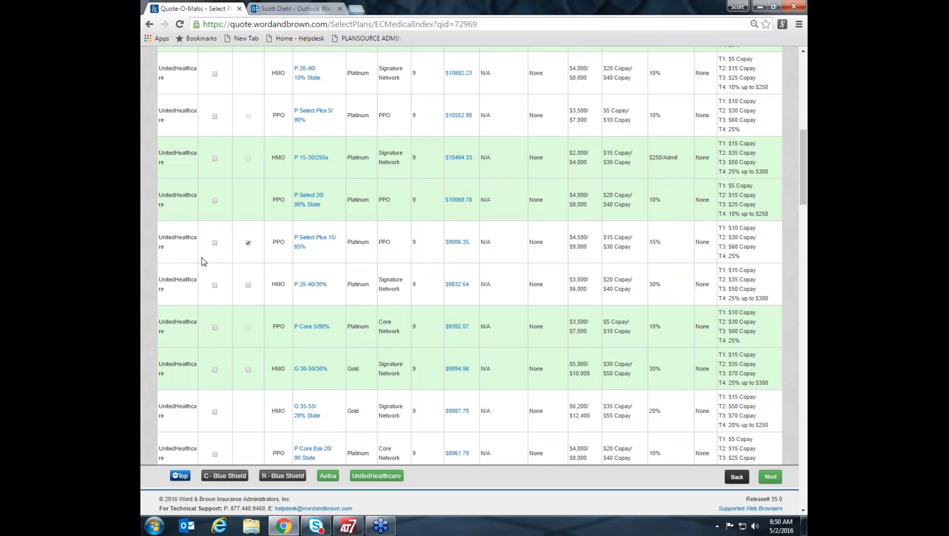
scroll(211, 292, down, 5)
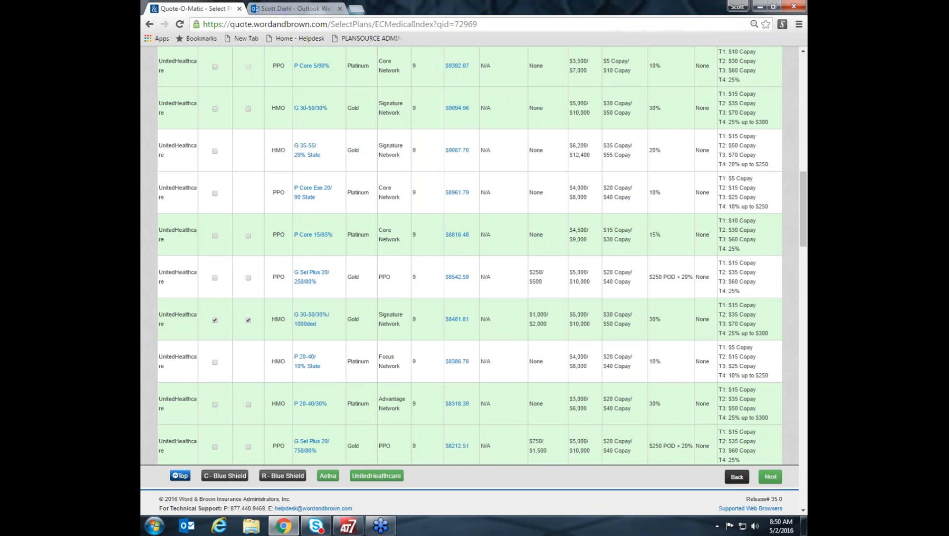
scroll(215, 323, down, 6)
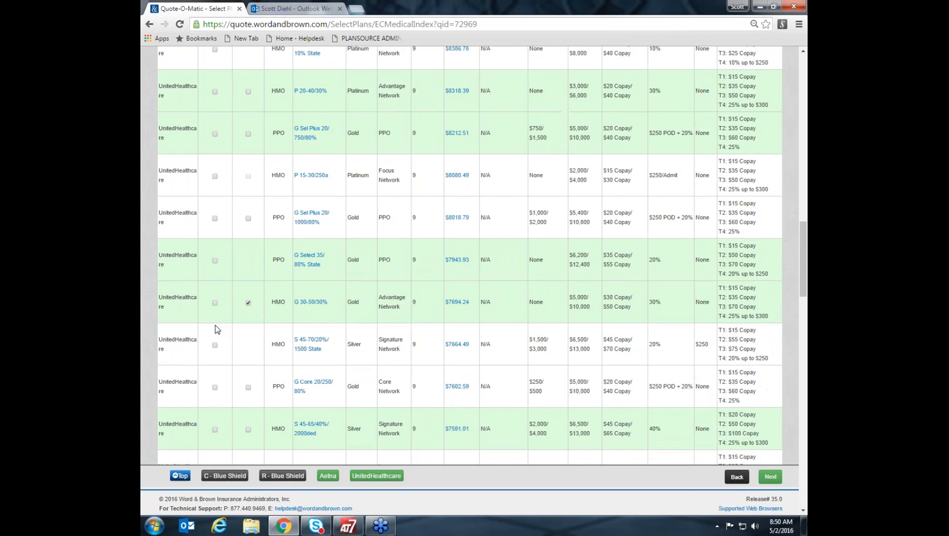
scroll(215, 329, down, 10)
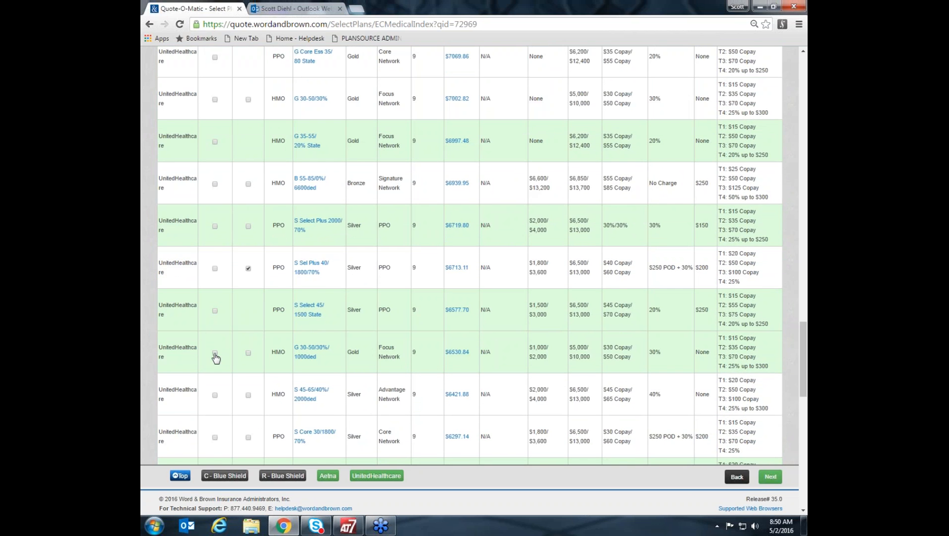
scroll(218, 357, down, 10)
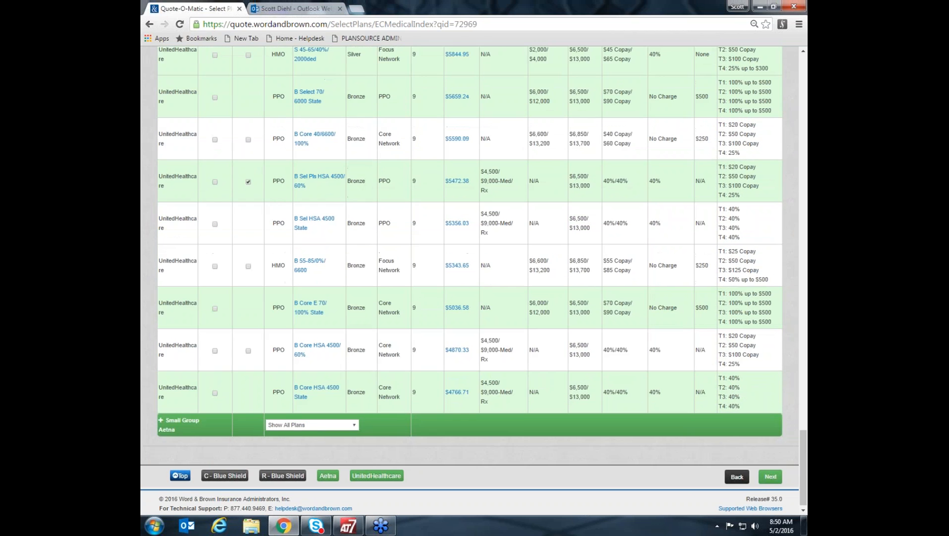
Expand the Aetna plan list and mark the CA Gold Basic 35 Copay HMO plan for comparison.
click(163, 419)
scroll(233, 407, down, 3)
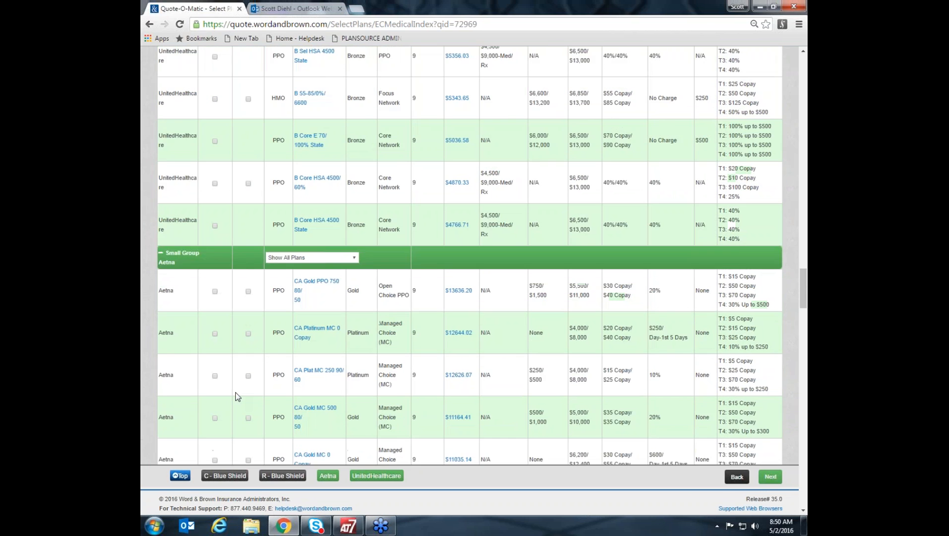
scroll(236, 396, down, 10)
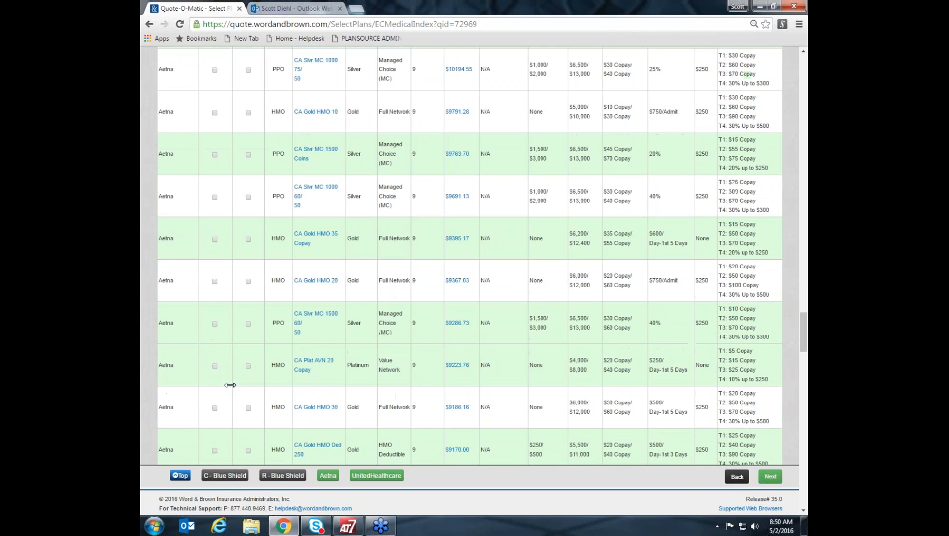
scroll(230, 384, down, 15)
scroll(229, 324, up, 2)
click(214, 259)
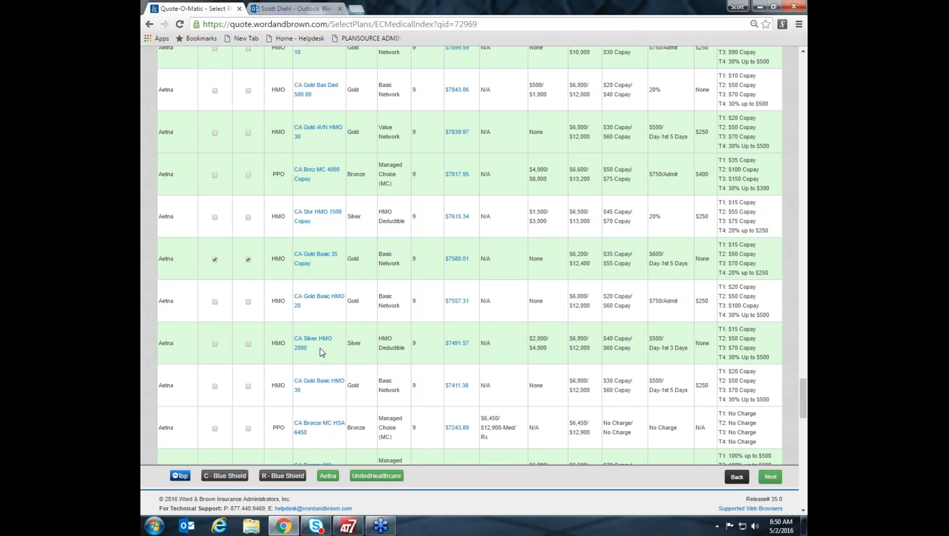
Compare the marked plans, review their deductibles, out-of-pocket limits, visit copays, tests and drug tiers, and close the comparison.
scroll(199, 343, up, 12)
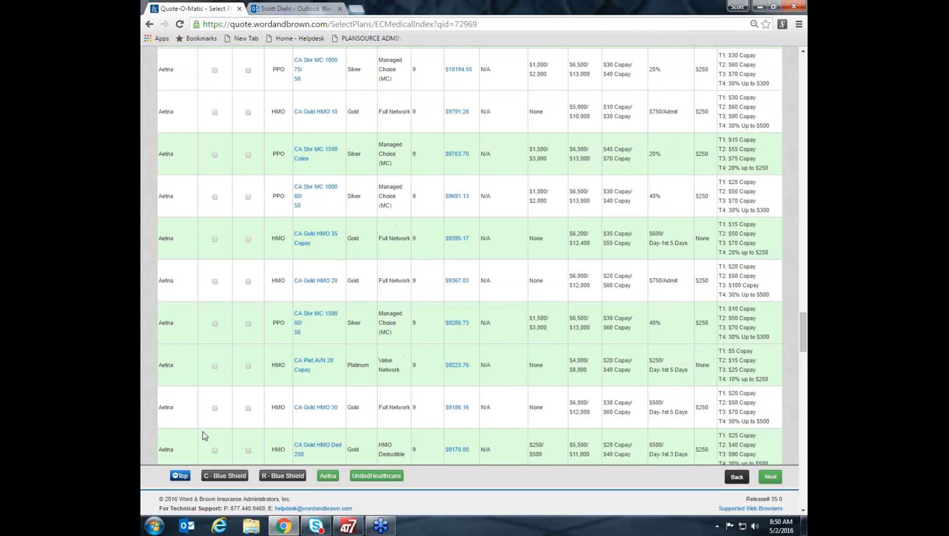
click(180, 476)
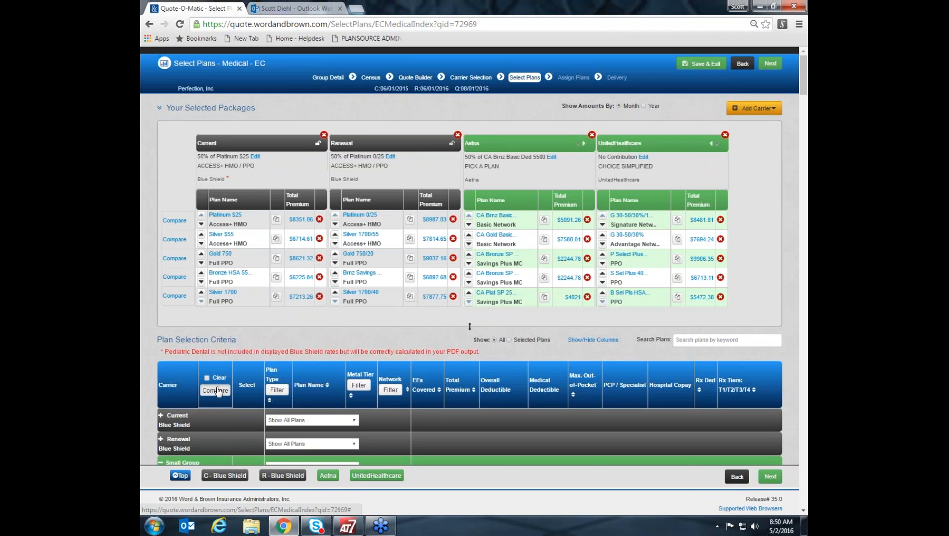
click(215, 390)
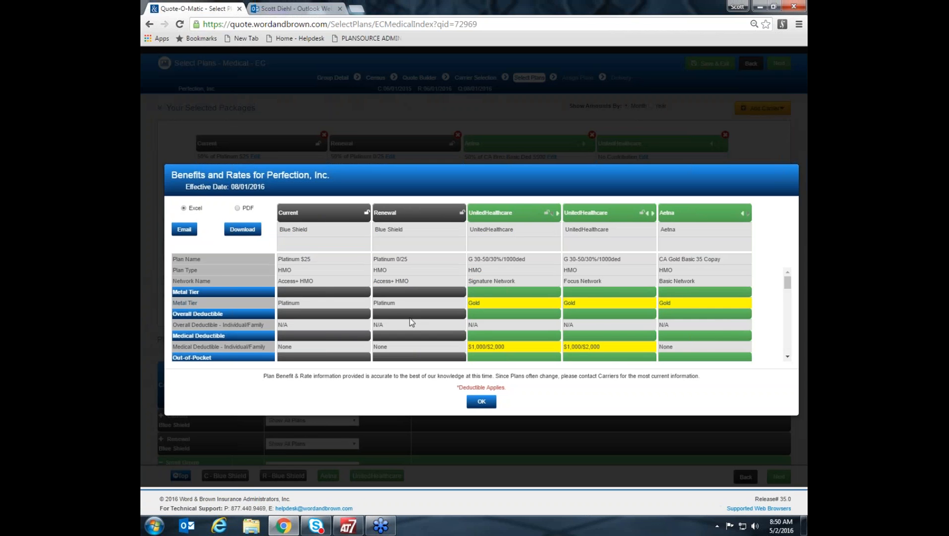
scroll(570, 311, down, 2)
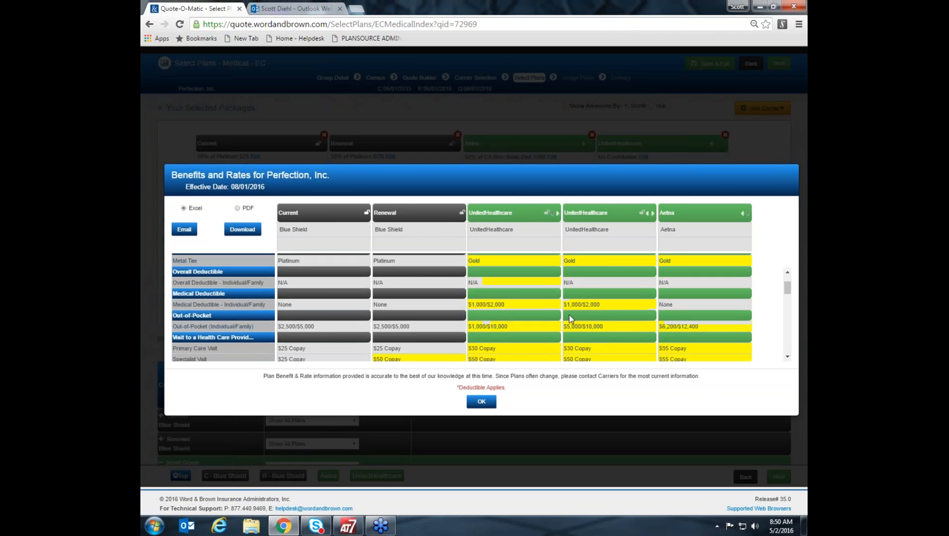
scroll(568, 318, down, 1)
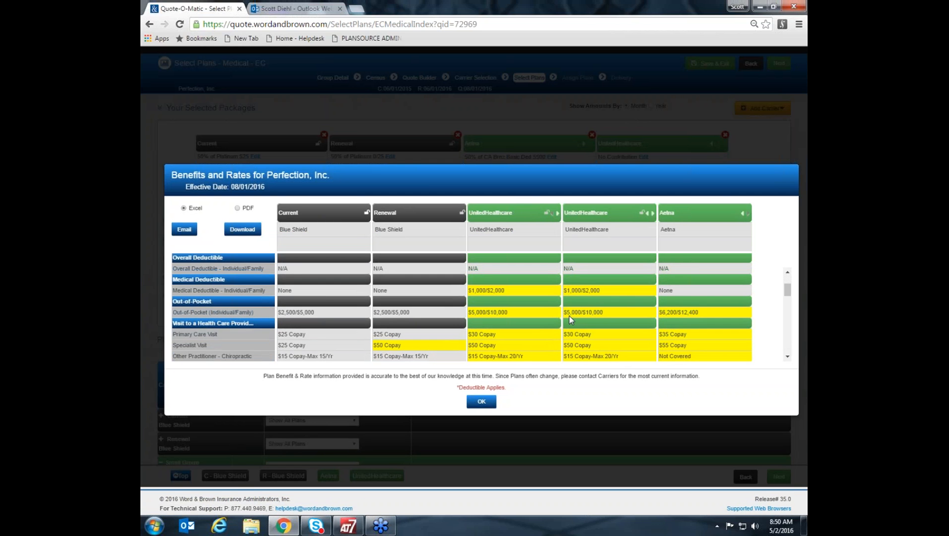
scroll(569, 317, down, 2)
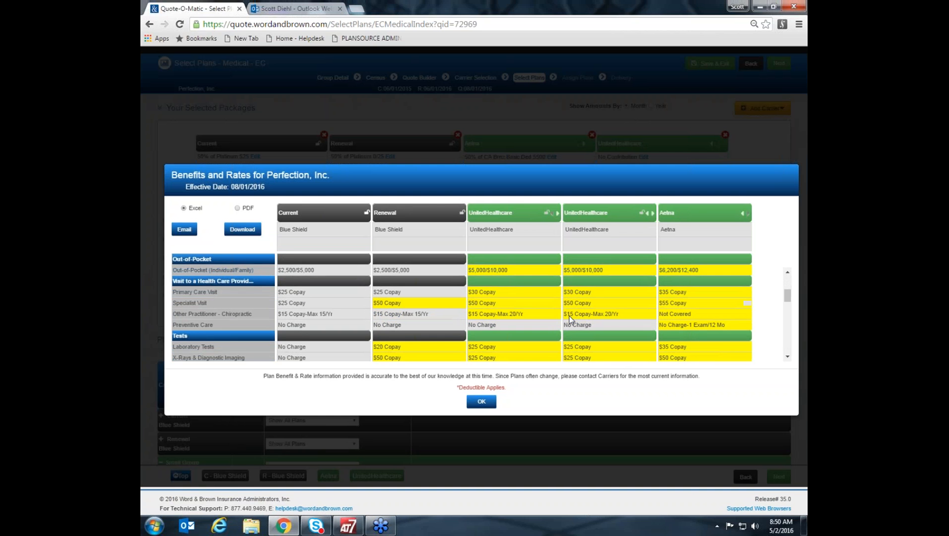
scroll(568, 316, down, 1)
scroll(568, 316, down, 2)
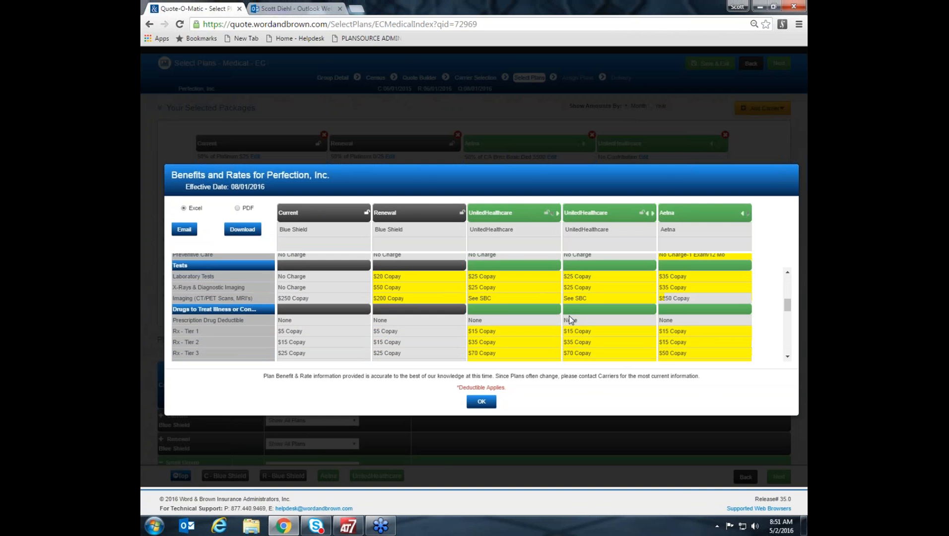
click(481, 403)
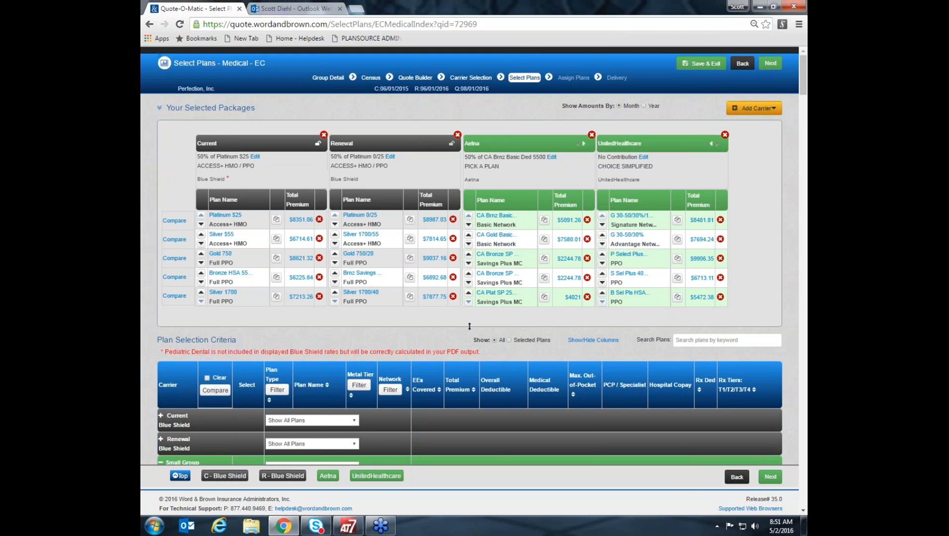
Collapse the UnitedHealthcare and Aetna plan lists.
scroll(149, 433, down, 2)
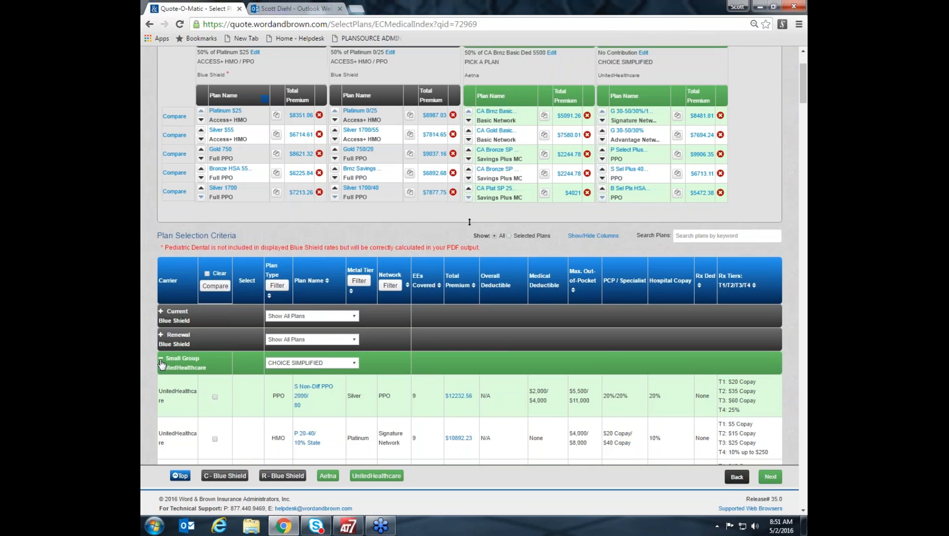
click(160, 358)
click(161, 383)
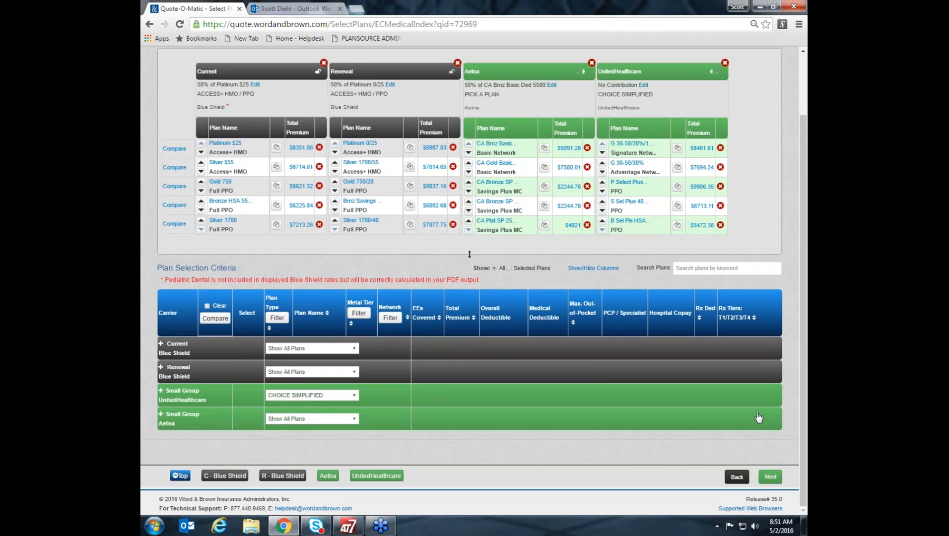
Set the UnitedHealthcare package's contribution to 50% for employees and 0% for dependents, based on the employer's selected plan.
scroll(789, 406, up, 2)
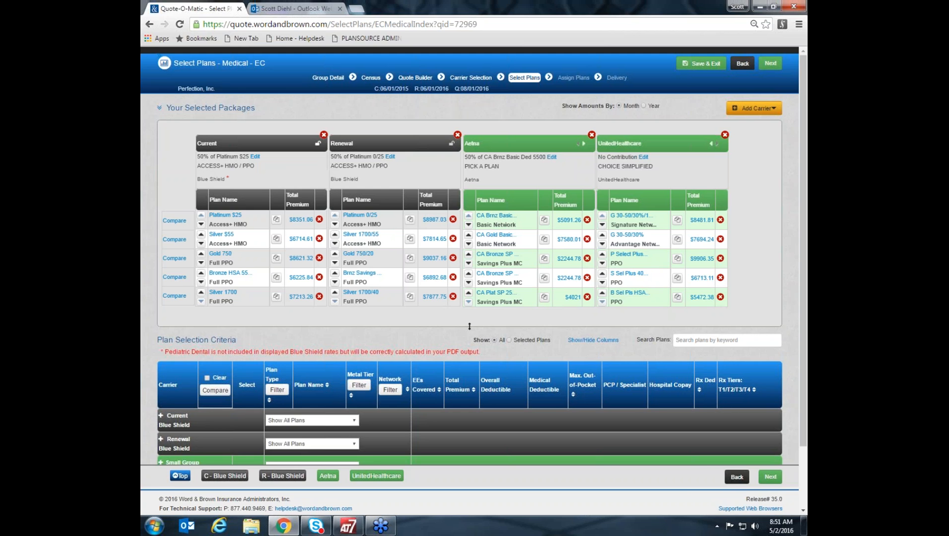
click(642, 157)
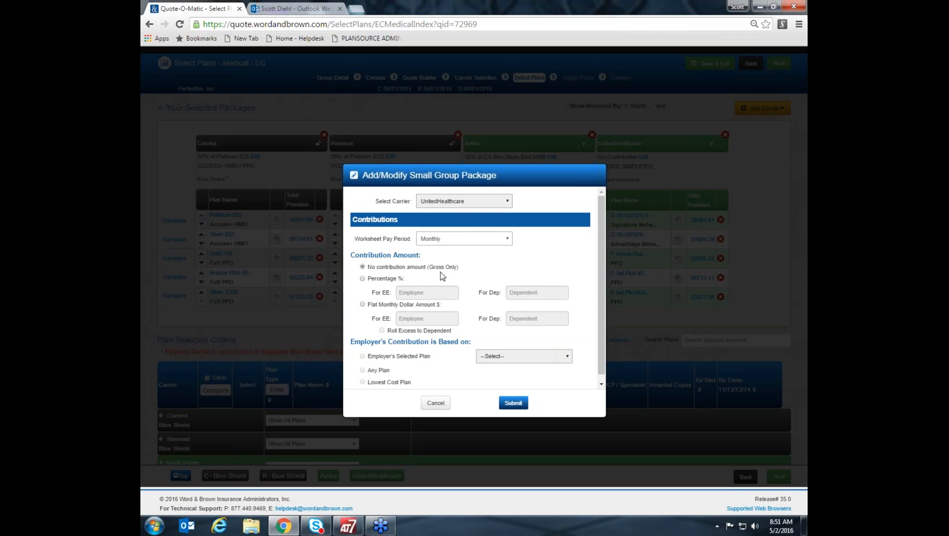
click(363, 279)
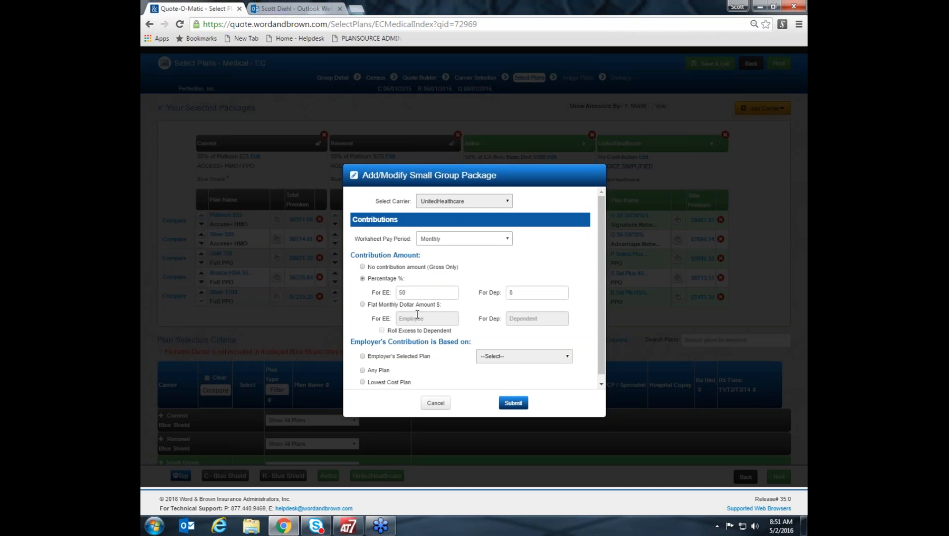
click(362, 356)
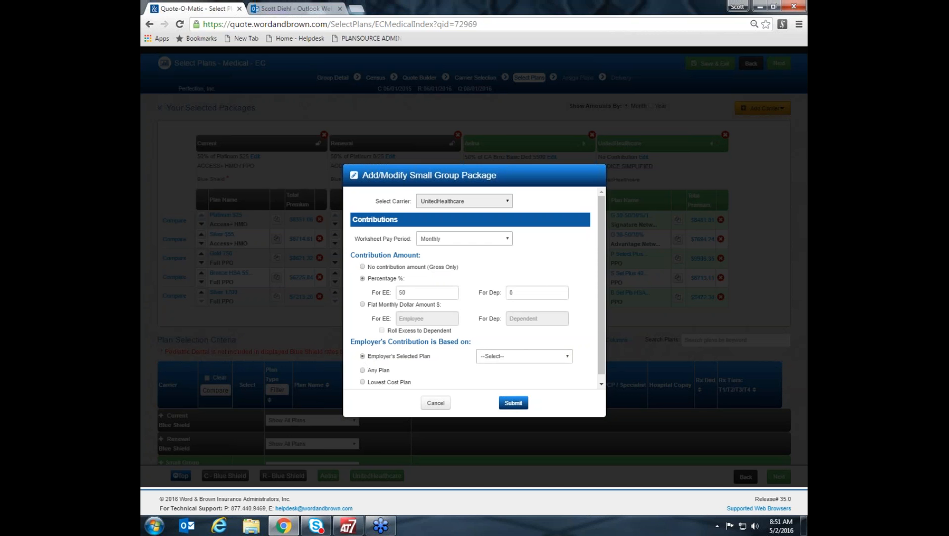
Base the contribution on the G 30-50/30%/1000ded Signature Network plan, save the package and proceed to Assign Plans.
click(531, 357)
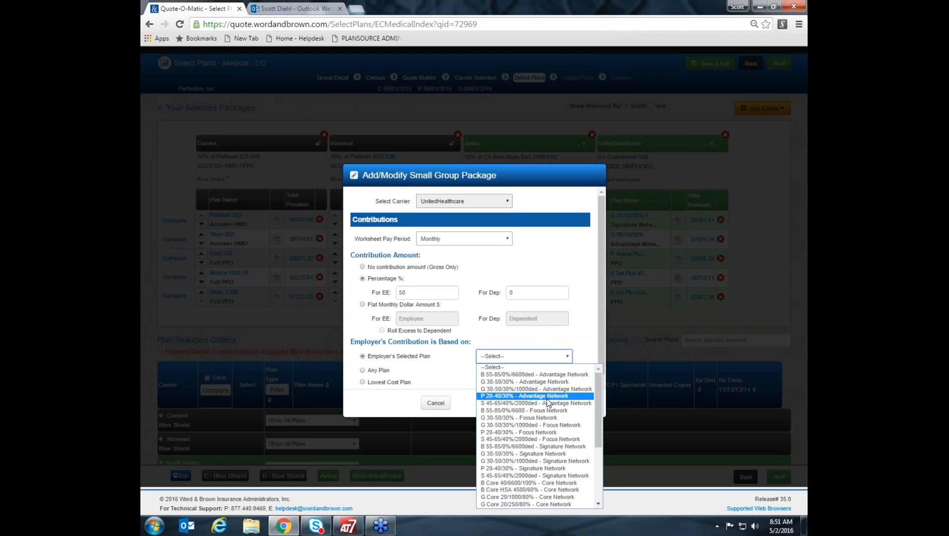
scroll(548, 406, down, 5)
scroll(549, 406, up, 3)
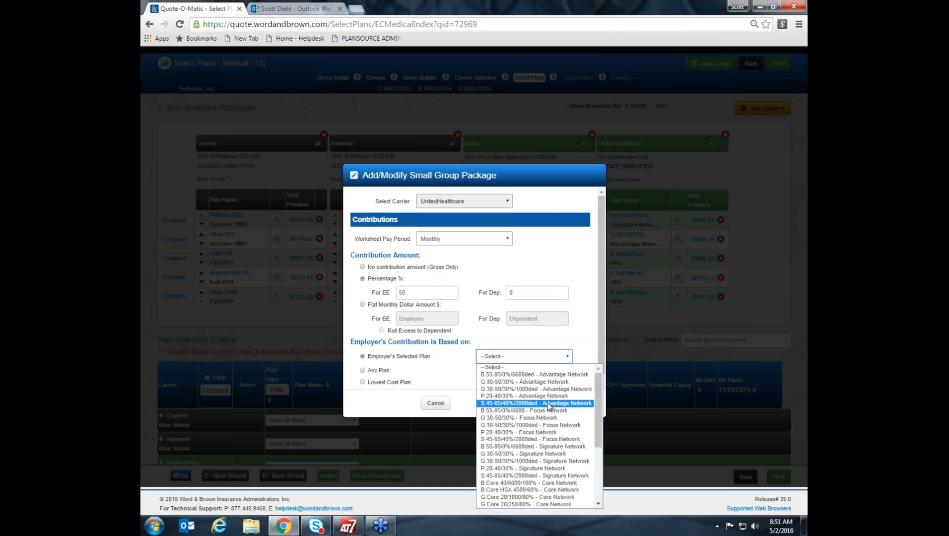
scroll(549, 406, down, 3)
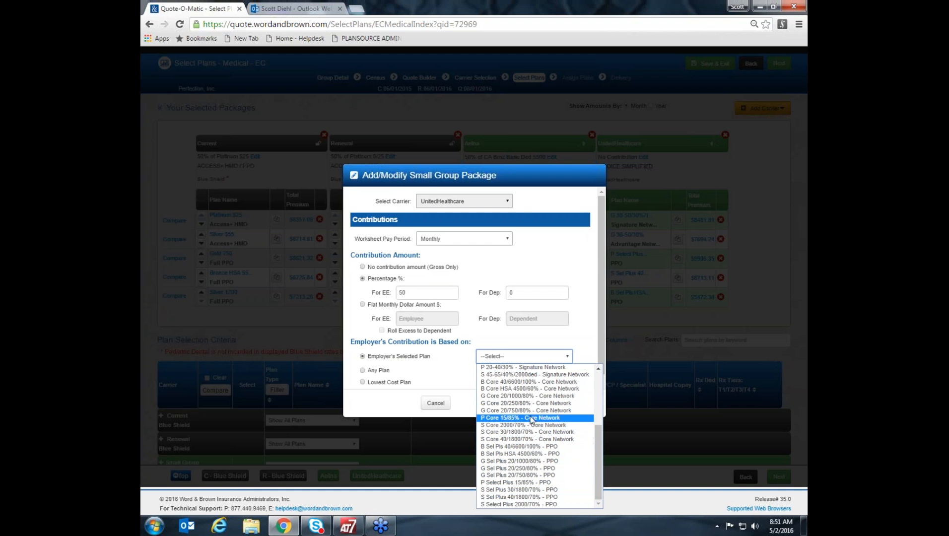
scroll(570, 372, up, 2)
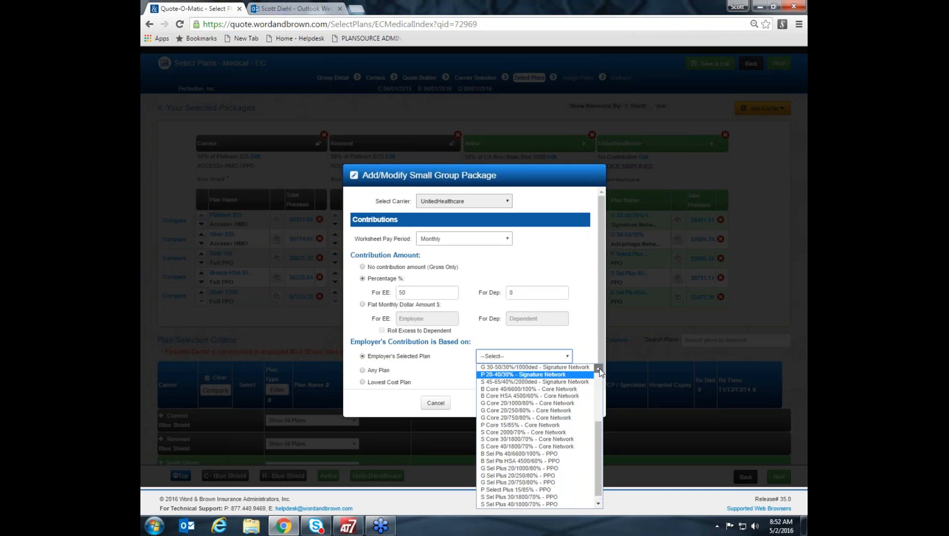
click(578, 400)
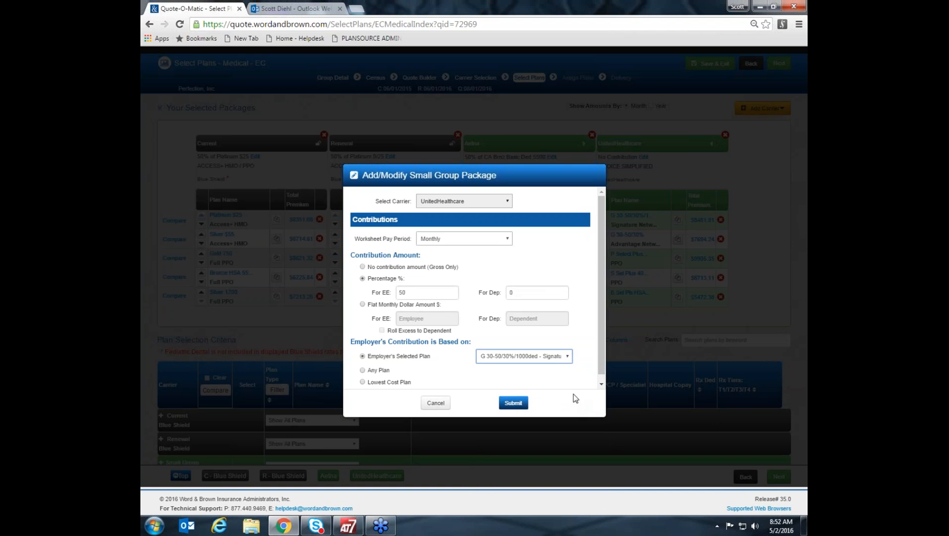
click(509, 361)
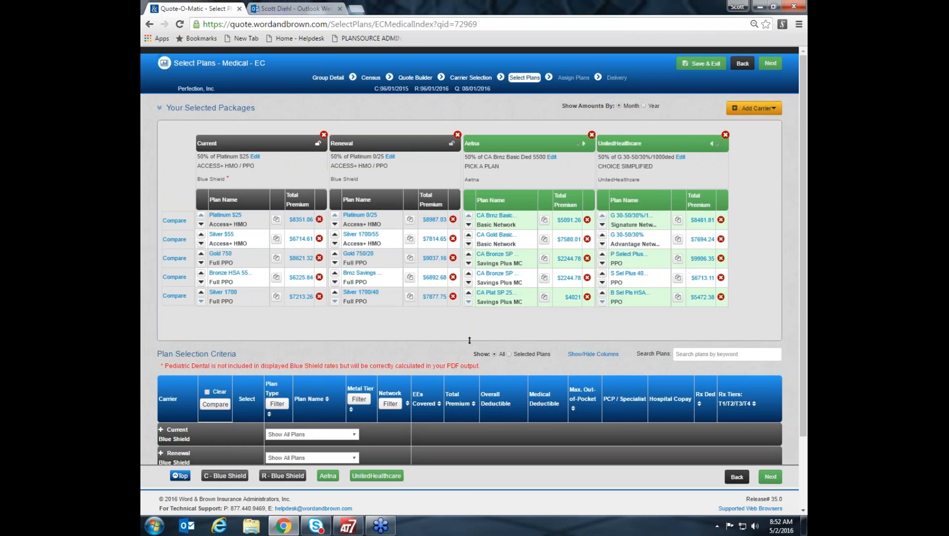
click(772, 481)
click(769, 479)
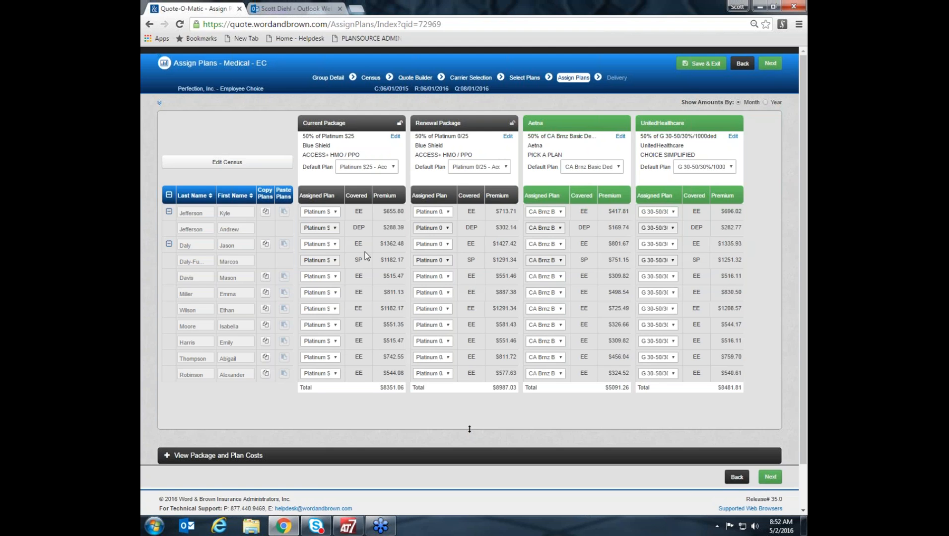
Try Silver $55 - Access+ HMO as the Current package's default plan and restore Platinum $25 - Access+ HMO.
click(392, 169)
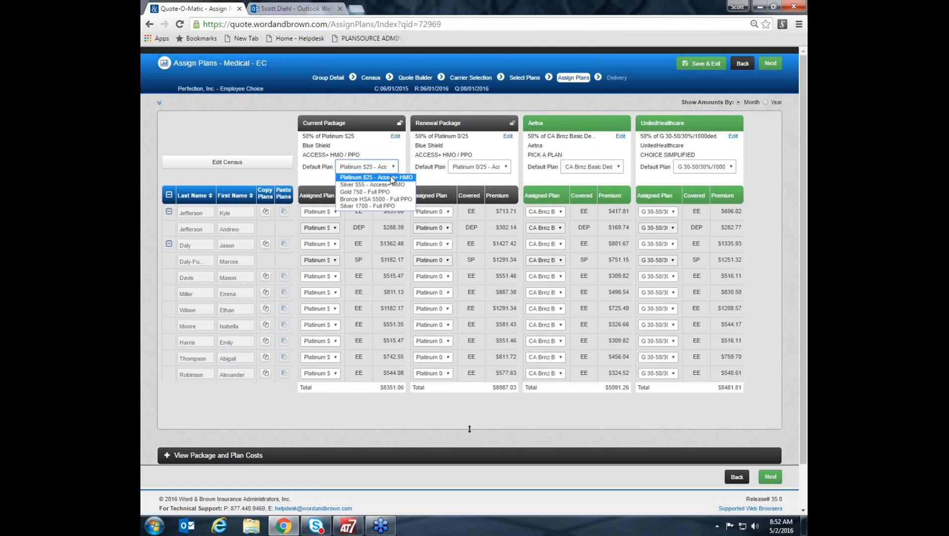
click(392, 185)
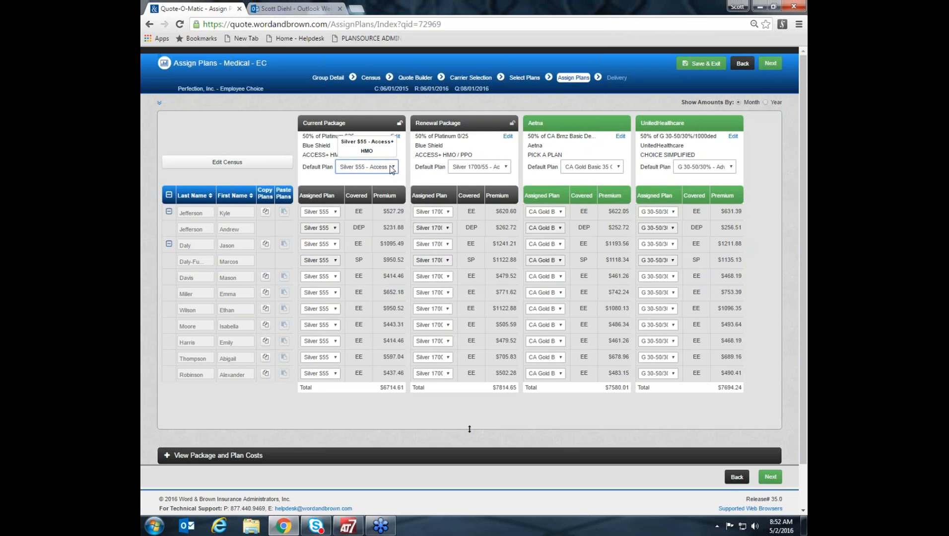
click(392, 169)
click(387, 179)
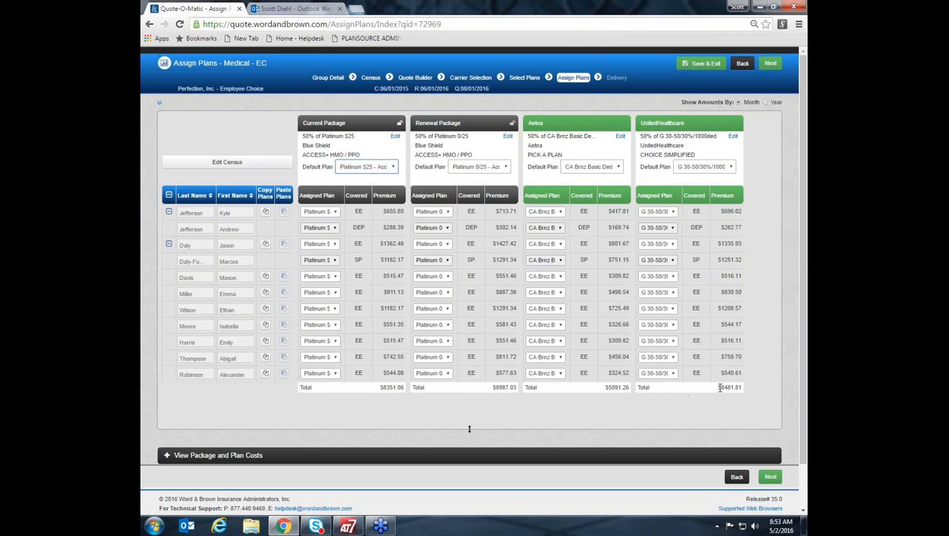
In the Current Package, assign Silver $55 - Access+ HMO to the ninth employee and Gold 750 - Full PPO to the seventh.
click(336, 374)
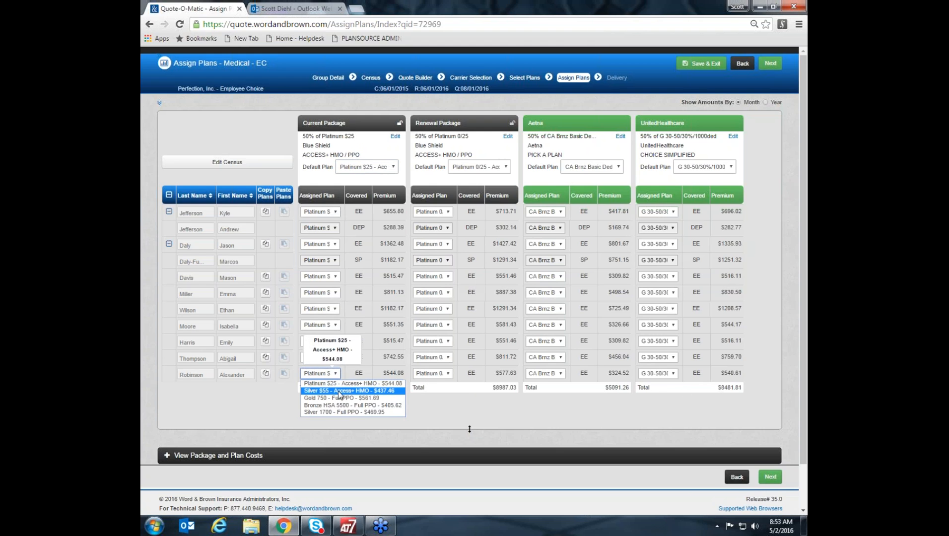
click(339, 391)
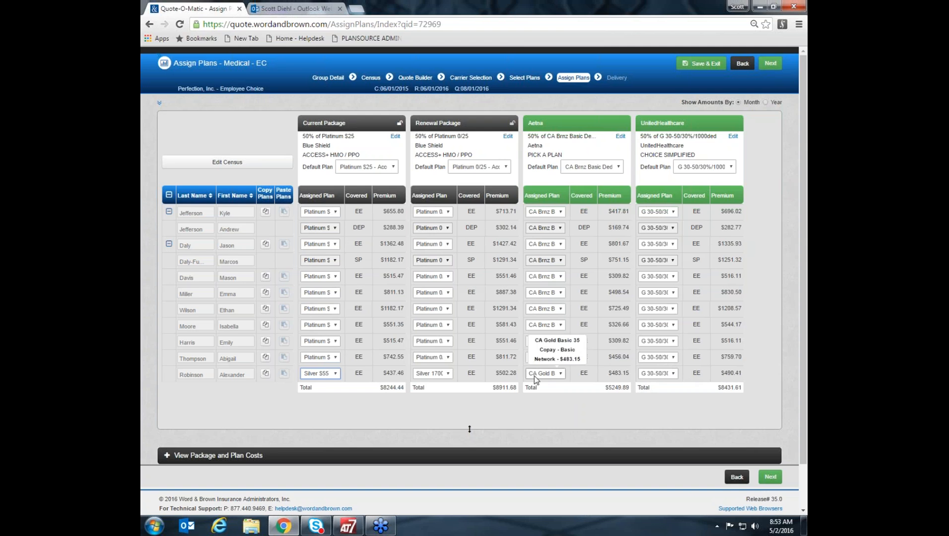
click(320, 341)
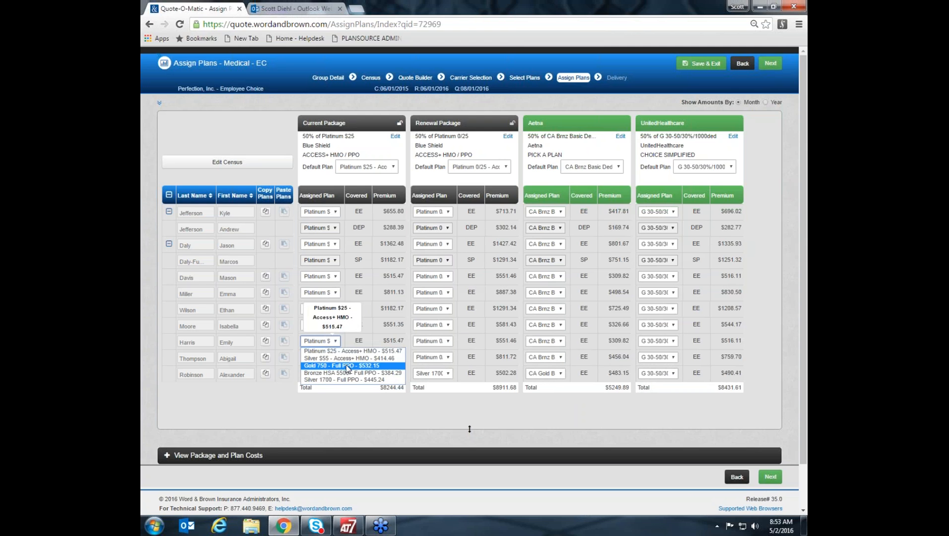
click(345, 363)
Assign Bronze HSA 5500 - Full PPO to the sixth and fourth employees in the Current Package.
click(320, 325)
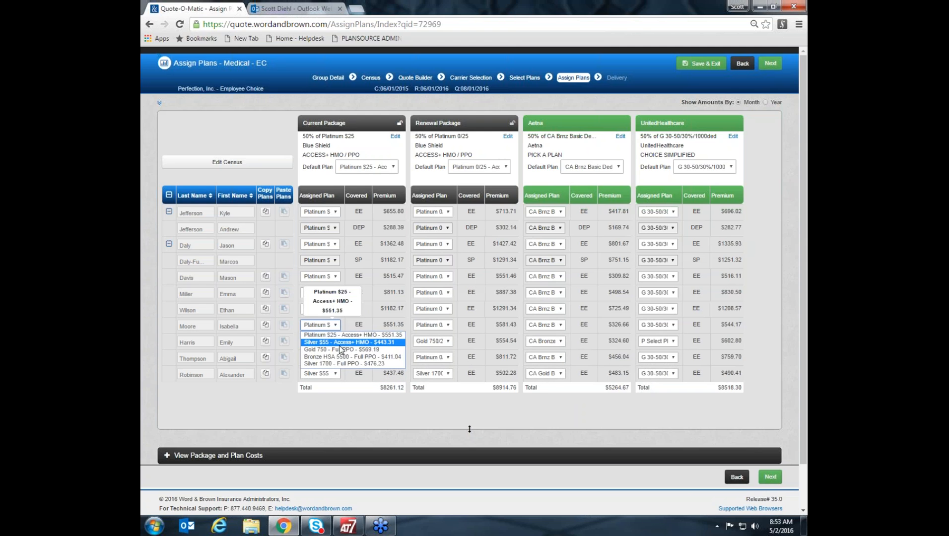
click(346, 356)
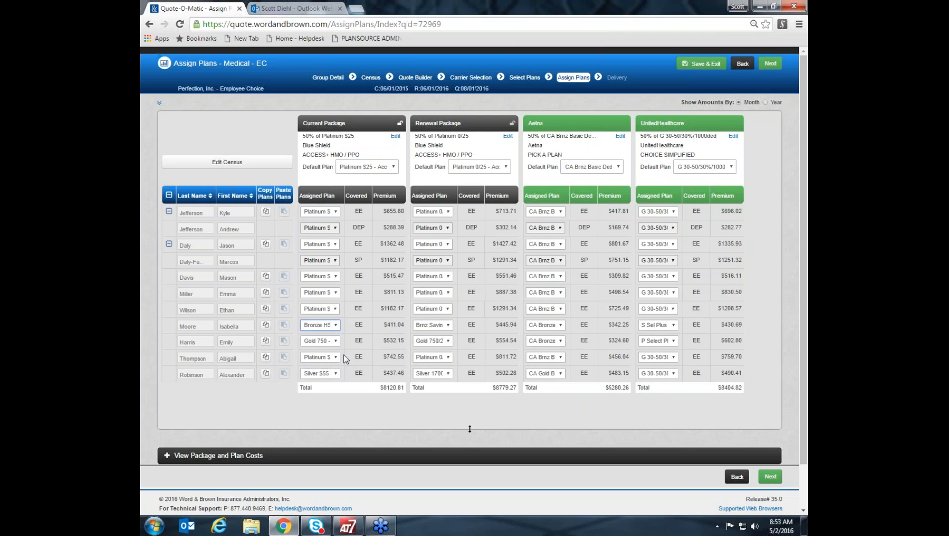
click(335, 293)
click(342, 324)
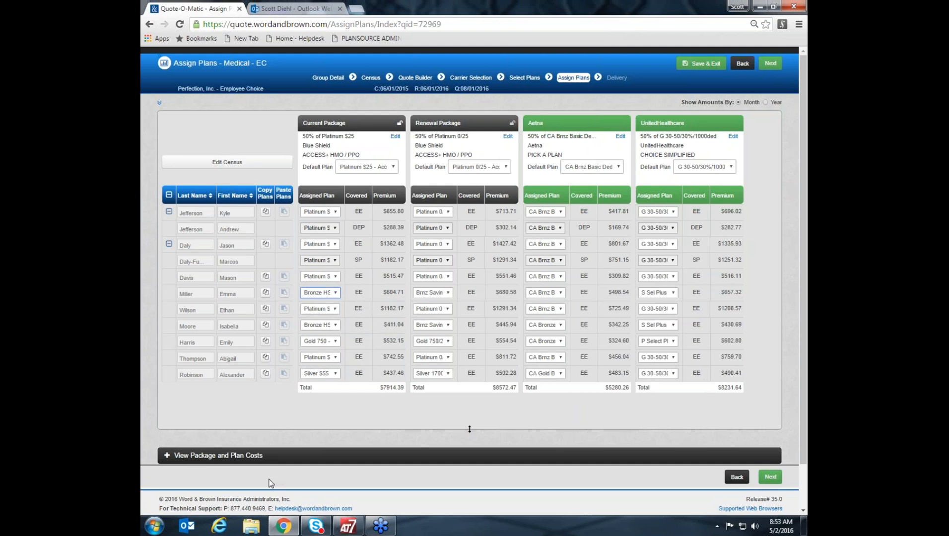
Review the package and plan costs across carriers, and finish the medical plan assignments to return to Quote Builder.
scroll(168, 457, down, 1)
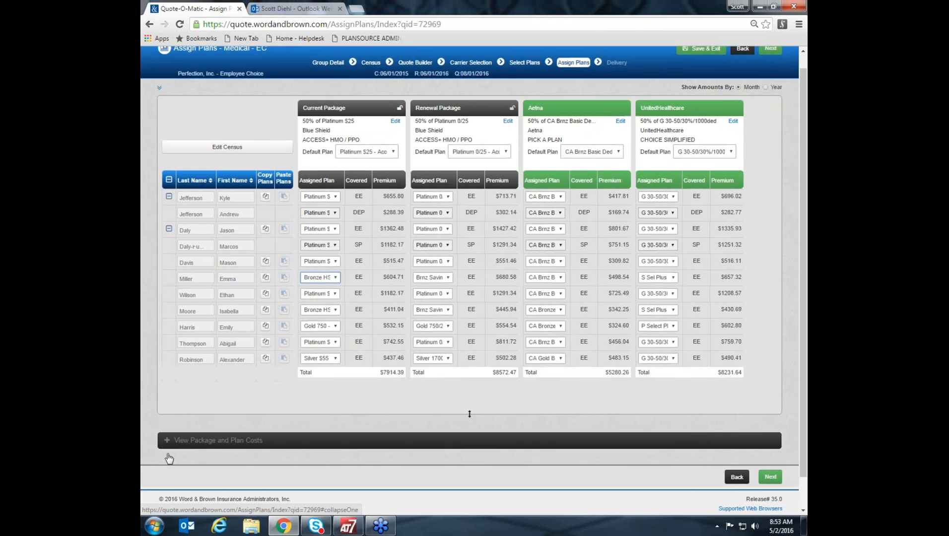
click(170, 409)
scroll(563, 390, down, 3)
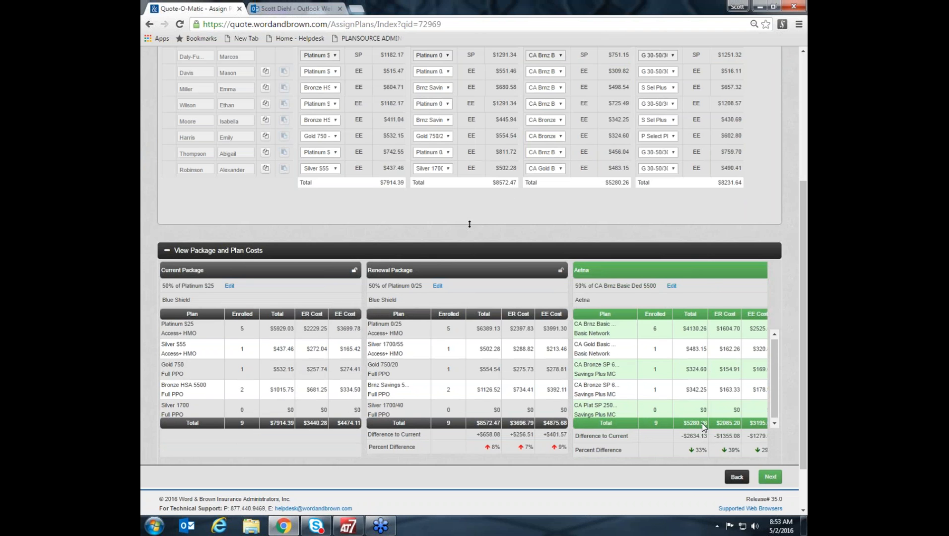
scroll(736, 383, down, 1)
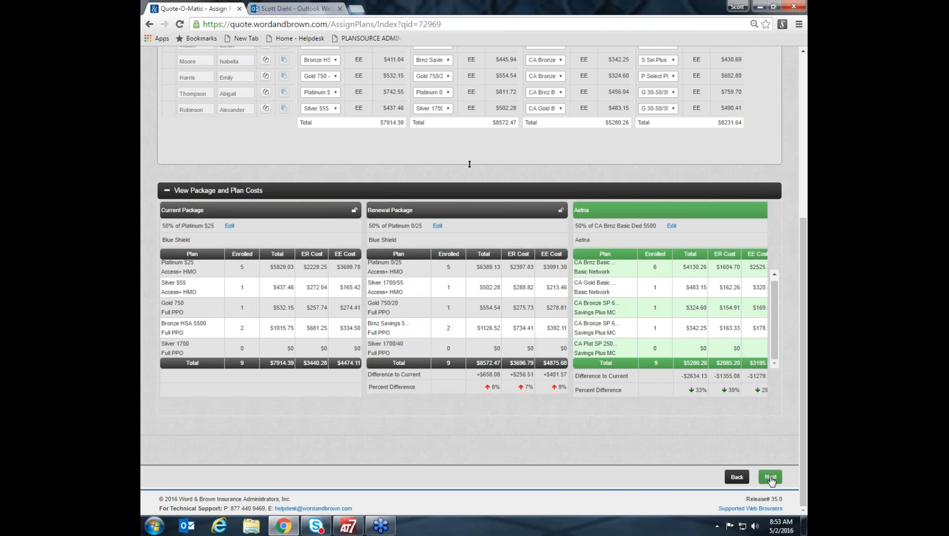
click(770, 477)
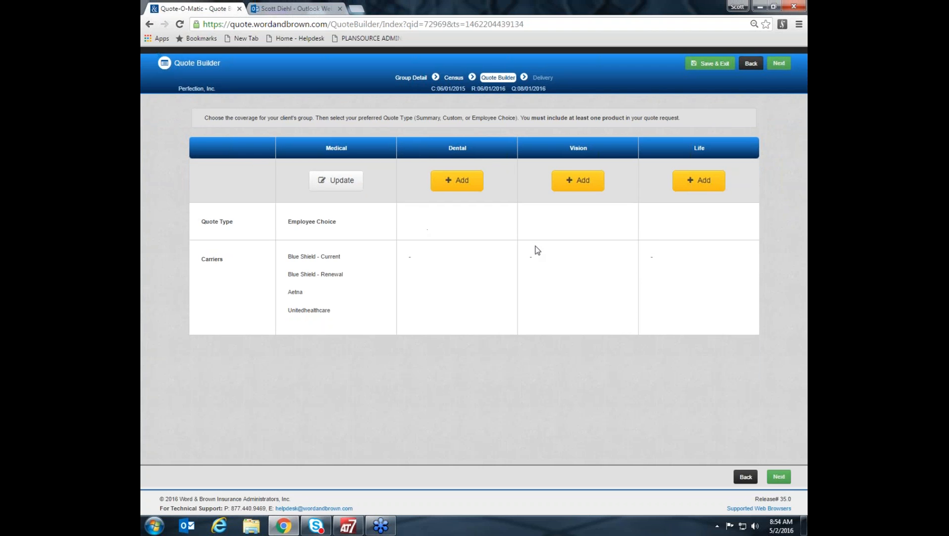
Add a Custom dental quote and accept the existing answers to the dental questions.
click(459, 182)
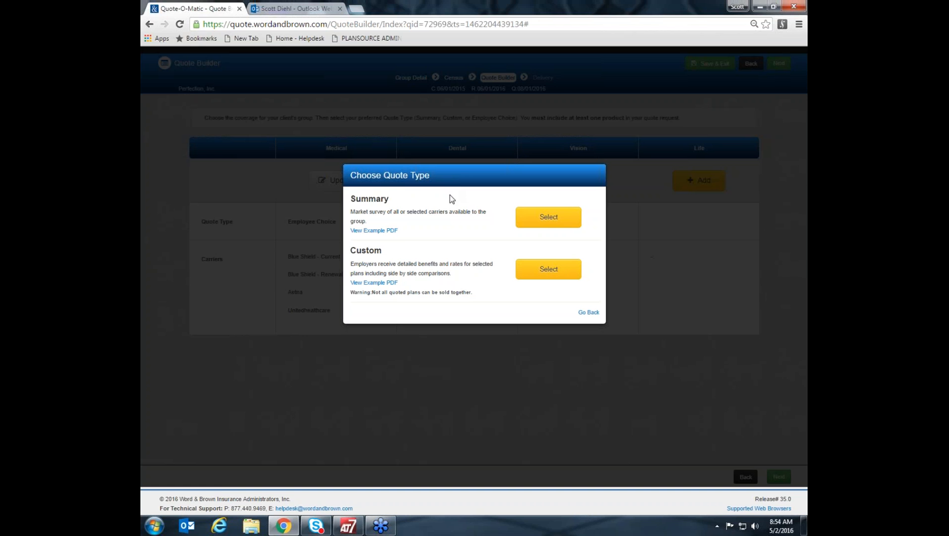
click(546, 270)
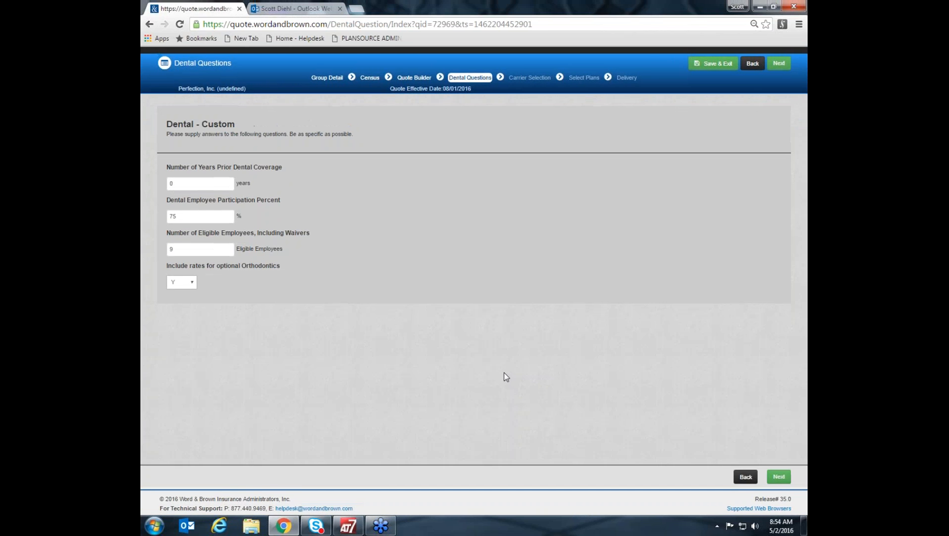
click(781, 477)
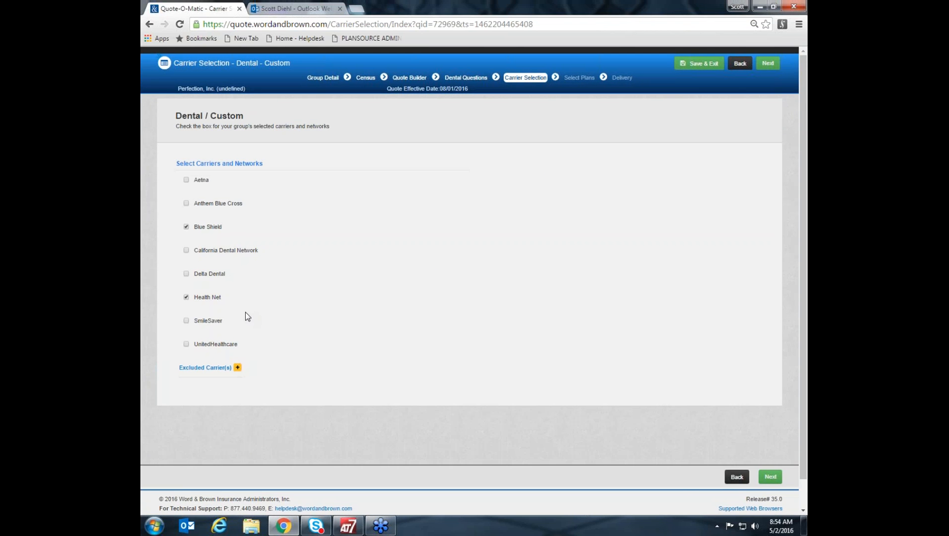
Check the excluded dental carriers, keep Blue Shield and Health Net selected, and proceed to Select Plans.
click(225, 368)
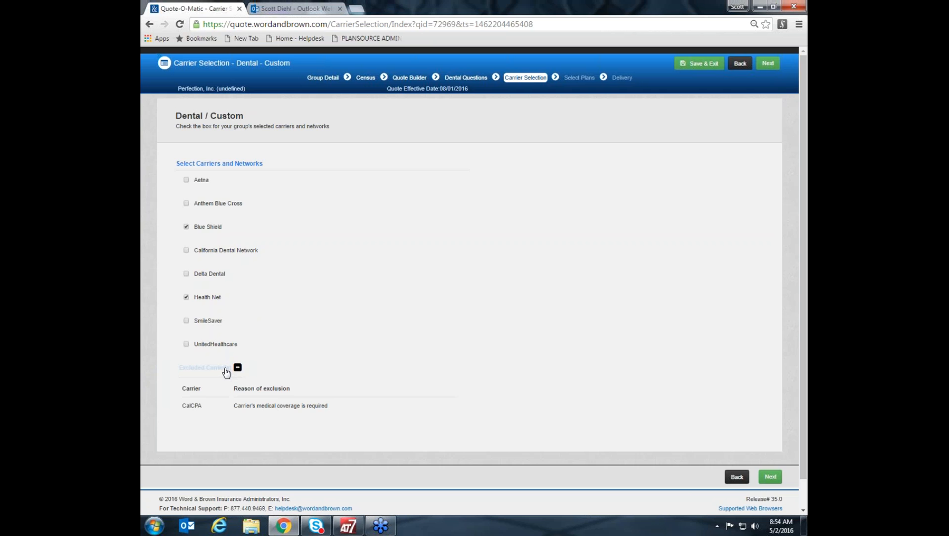
click(228, 368)
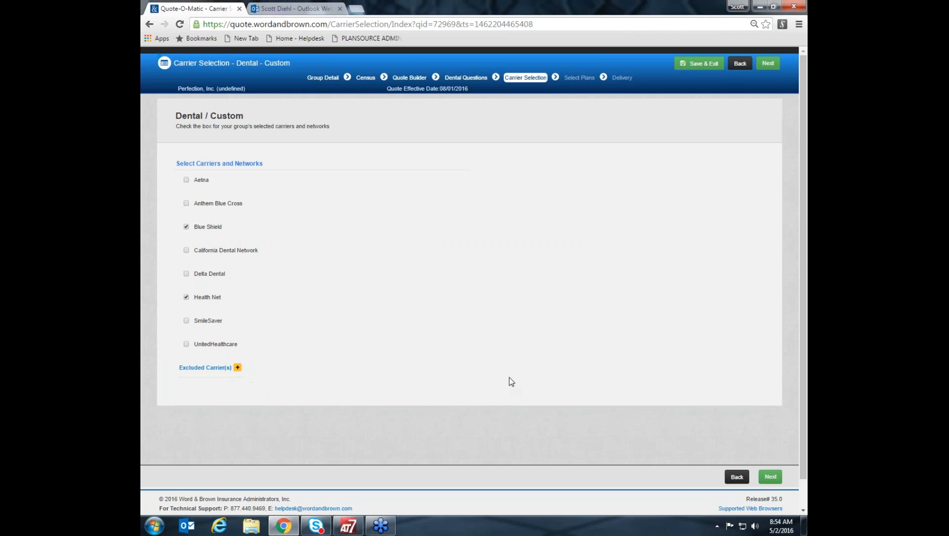
click(771, 476)
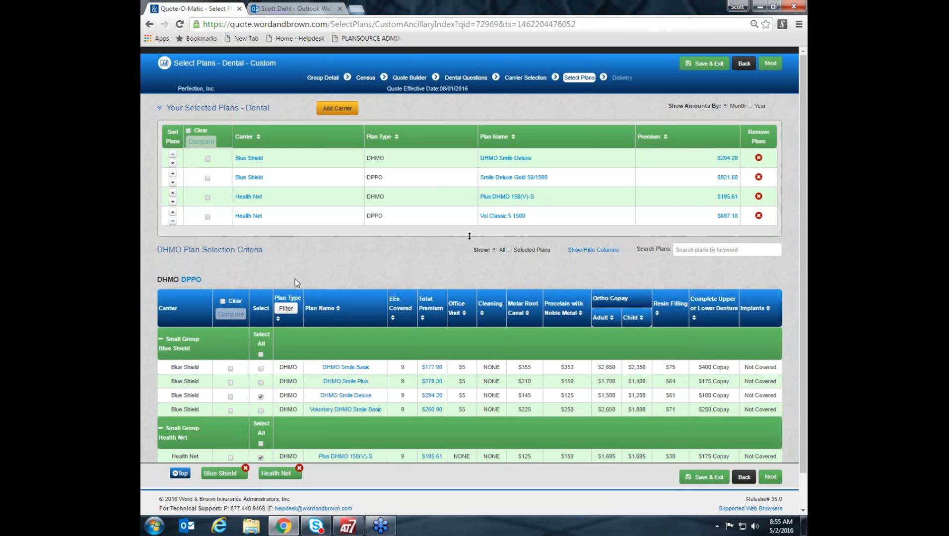
Try adding Blue Shield's DHMO Smile Plus to the selected dental plans and remove it again.
click(261, 382)
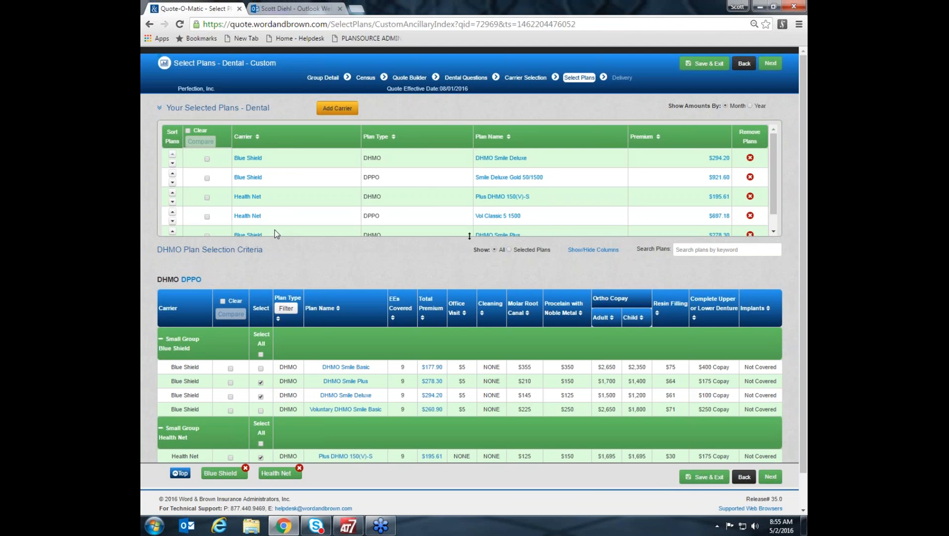
click(260, 382)
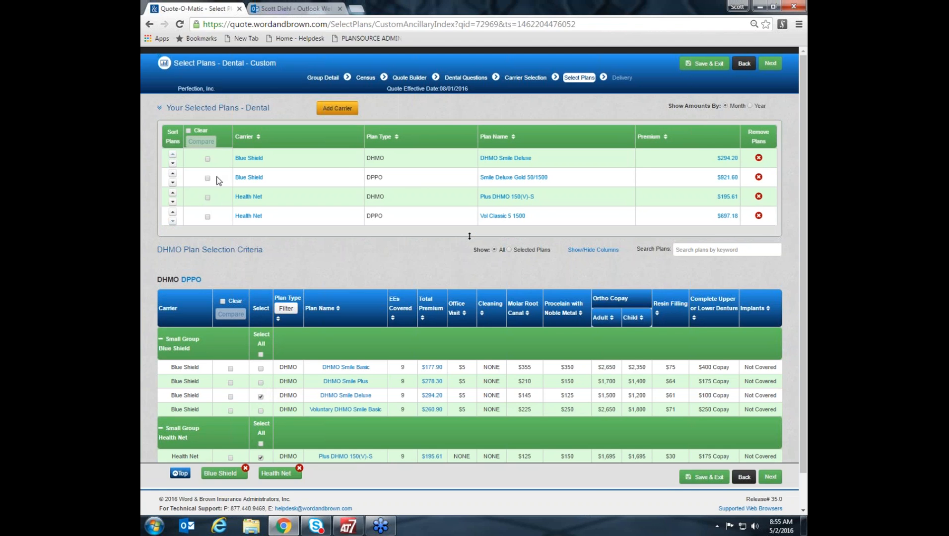
Compare benefits and rates of Blue Shield's DHMO Smile Deluxe and Health Net's Plus DHMO 150(V)-S side by side.
click(207, 159)
click(207, 196)
click(201, 142)
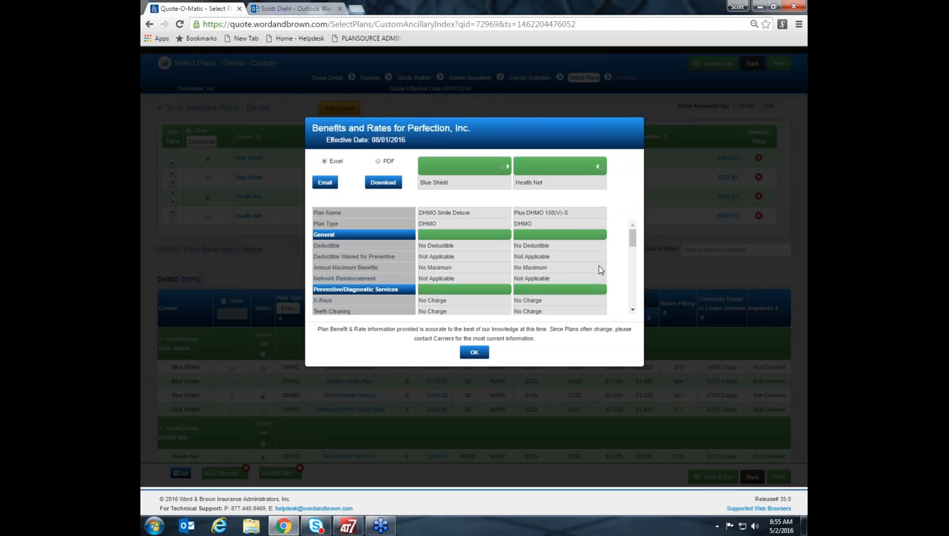
drag(633, 240, 636, 261)
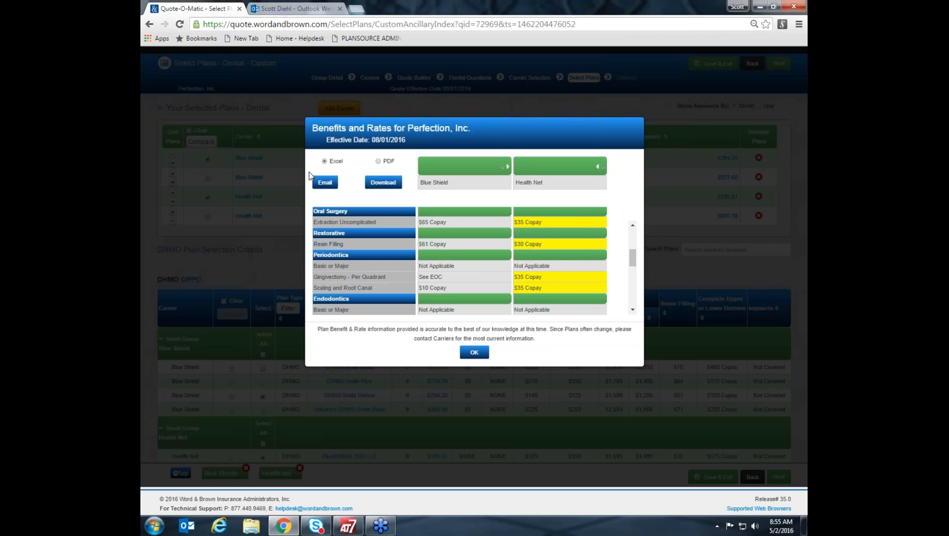
click(476, 354)
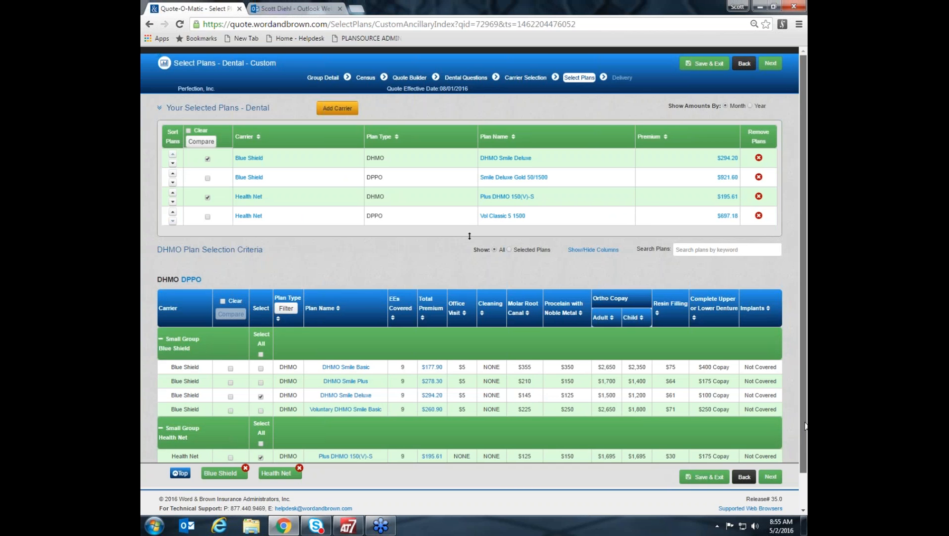
Review the DHMO plan list, keep the selected dental plans and continue through Quote Builder to the delivery options.
scroll(803, 432, down, 1)
scroll(805, 443, down, 1)
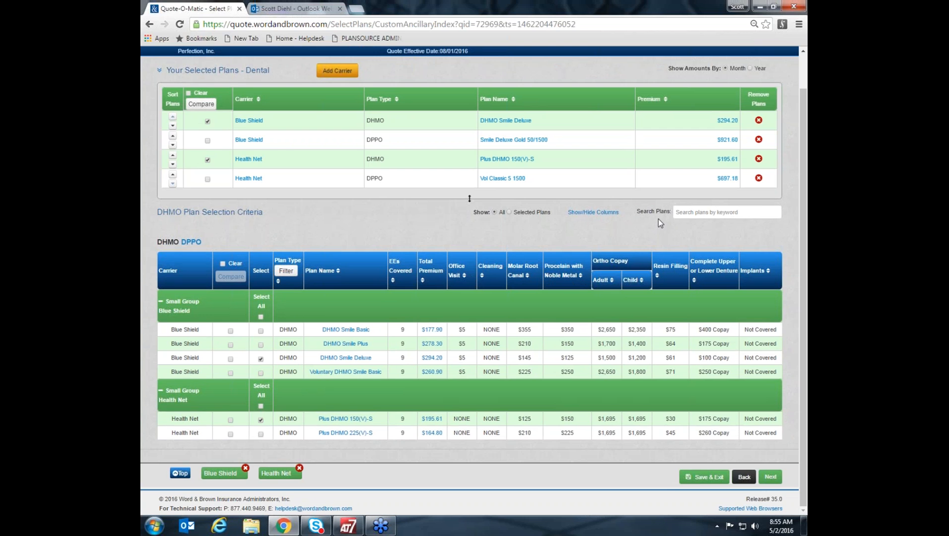
scroll(801, 199, up, 1)
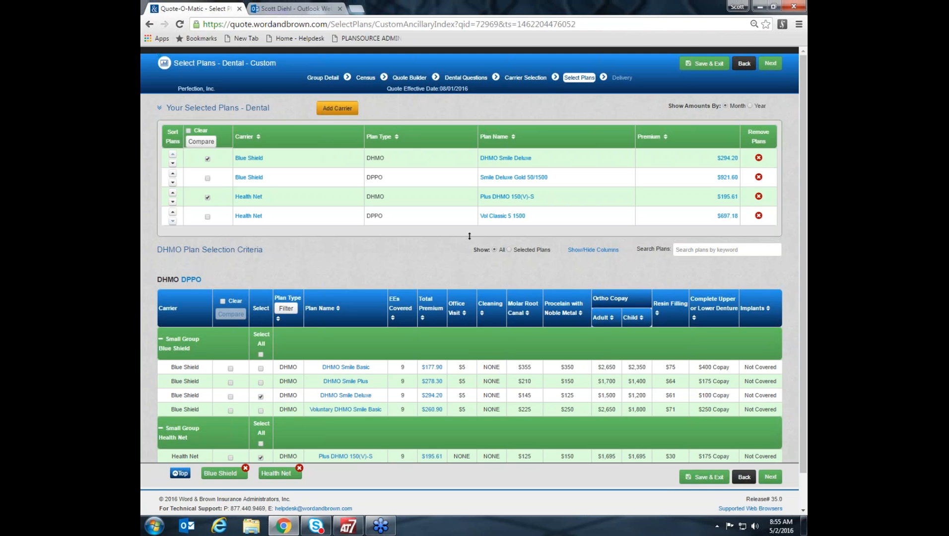
click(771, 478)
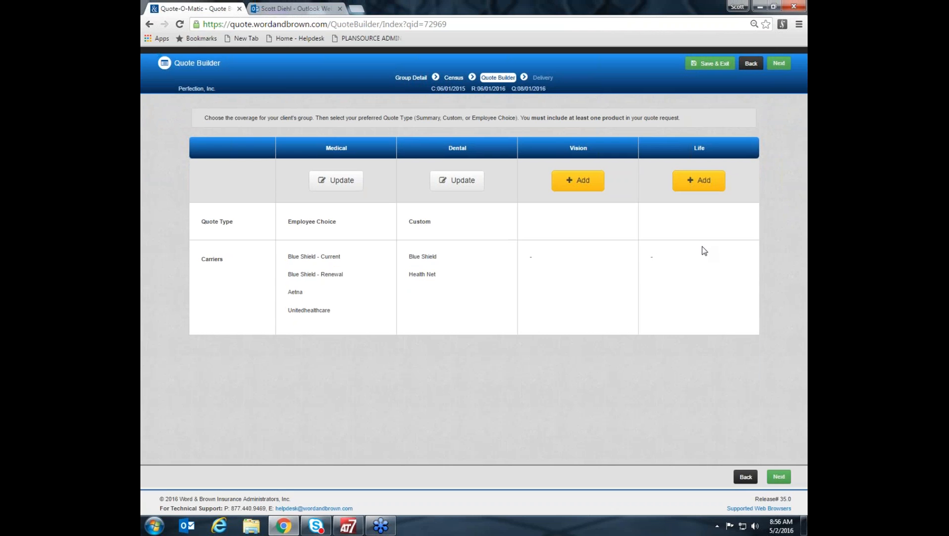
click(779, 478)
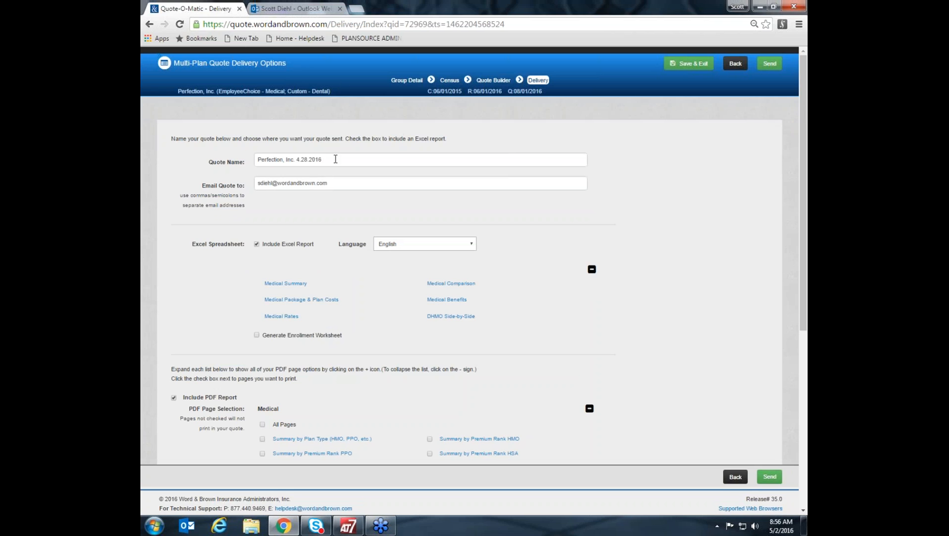
Rename the quote as Monday 5-2 Demo.
drag(335, 158, 197, 144)
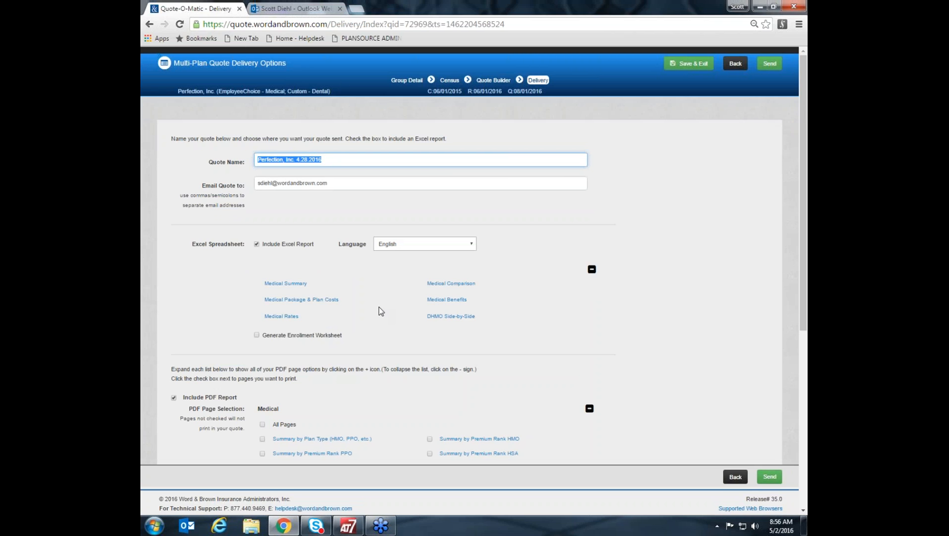
text(Monday 5-2 Demo)
Look over the languages offered for the Excel report and leave English selected.
scroll(365, 355, down, 2)
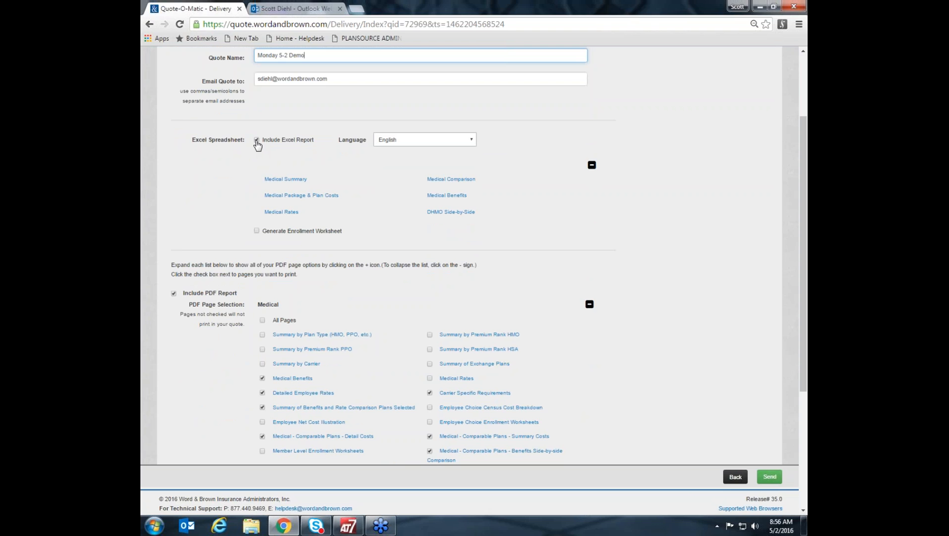
click(472, 140)
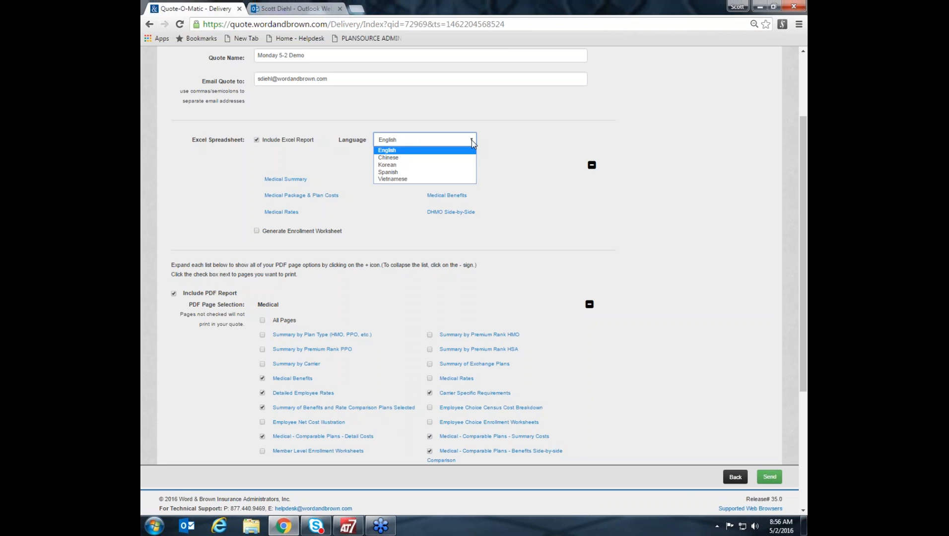
click(593, 142)
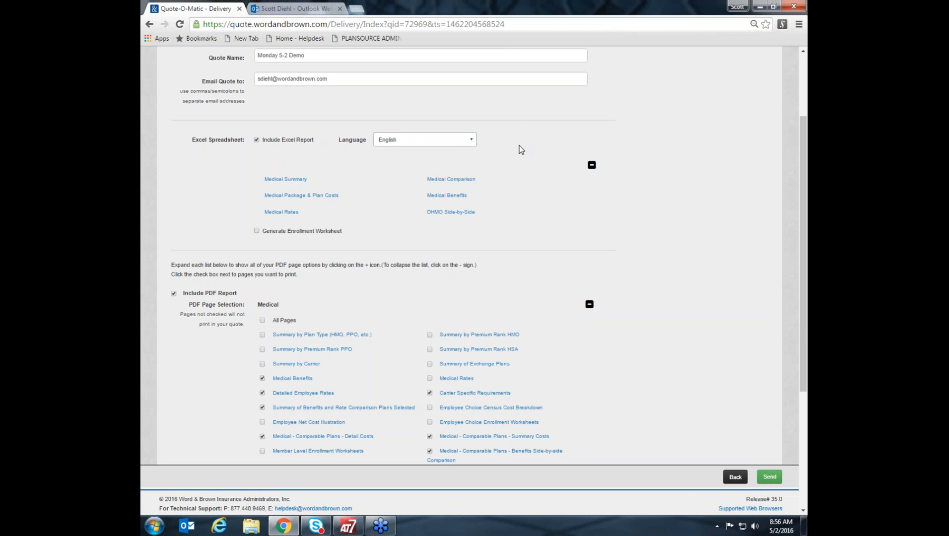
Enable enrollment worksheet generation and submit the preselected employees with their worksheet languages.
click(256, 231)
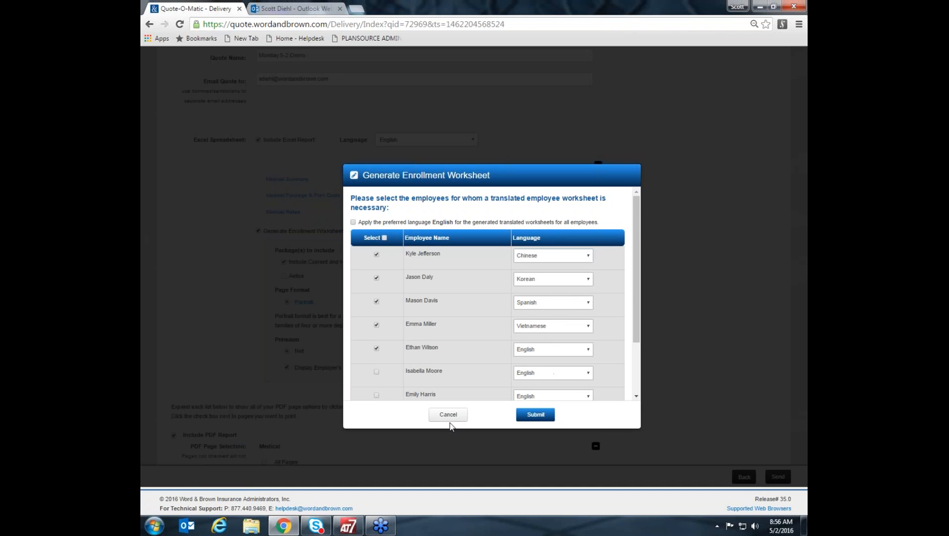
click(528, 416)
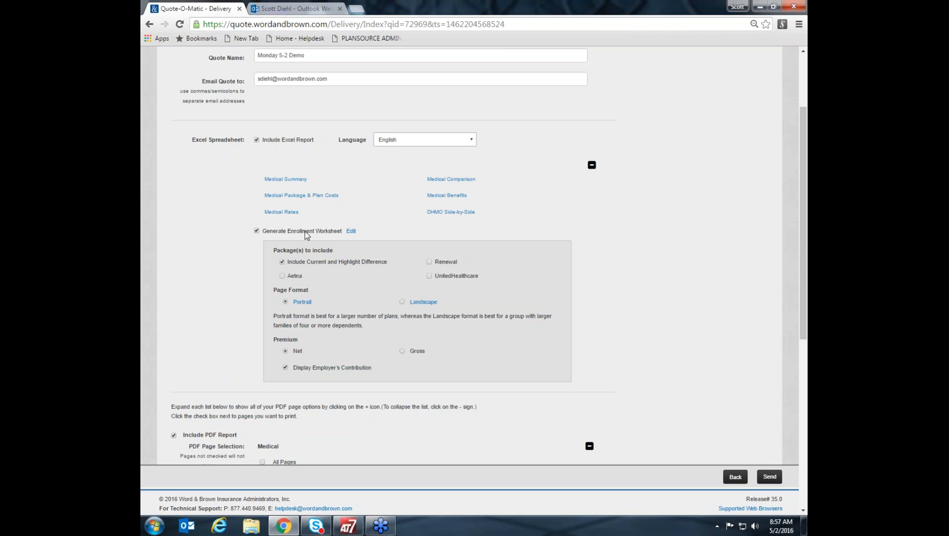
Preview the Excel report's sample pages and examine the enrollment worksheet's package, page format and premium options.
mouse_move(297, 181)
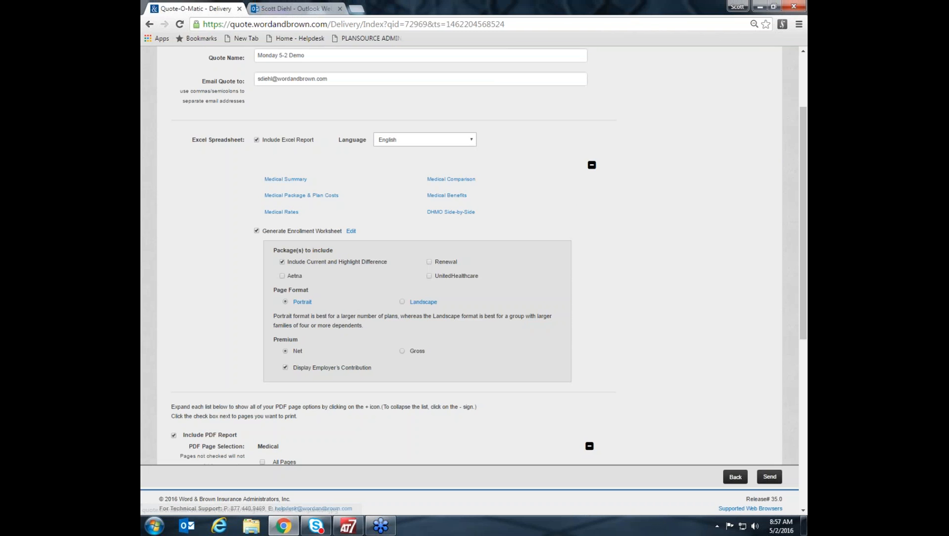
mouse_move(447, 201)
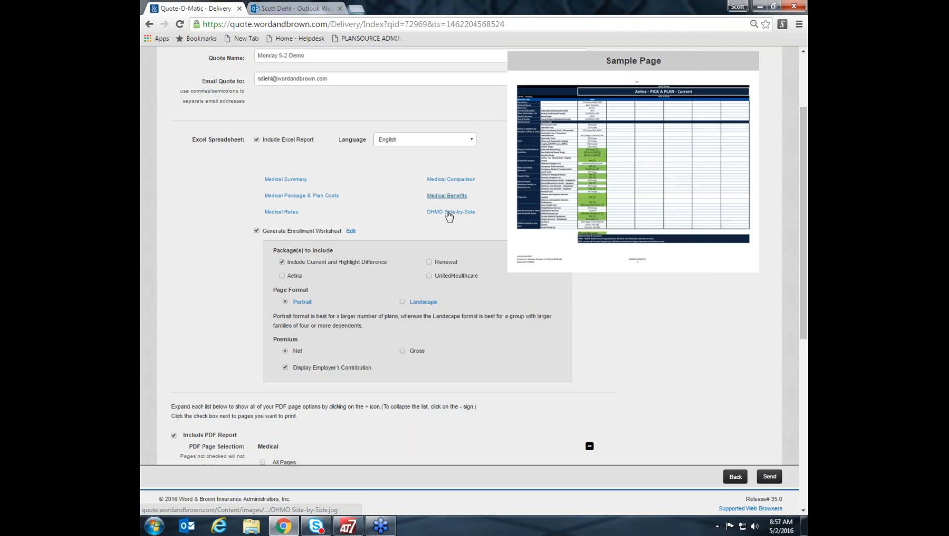
mouse_move(277, 219)
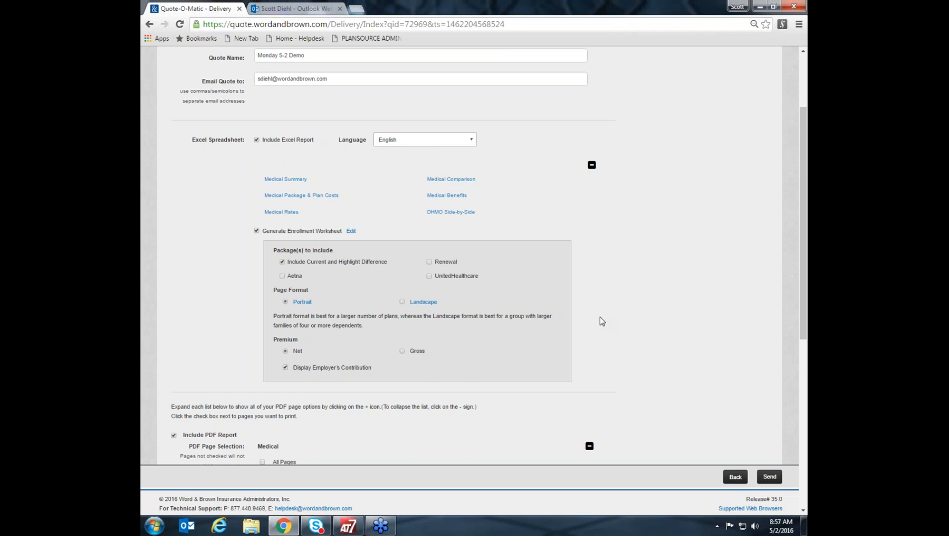
scroll(601, 321, down, 1)
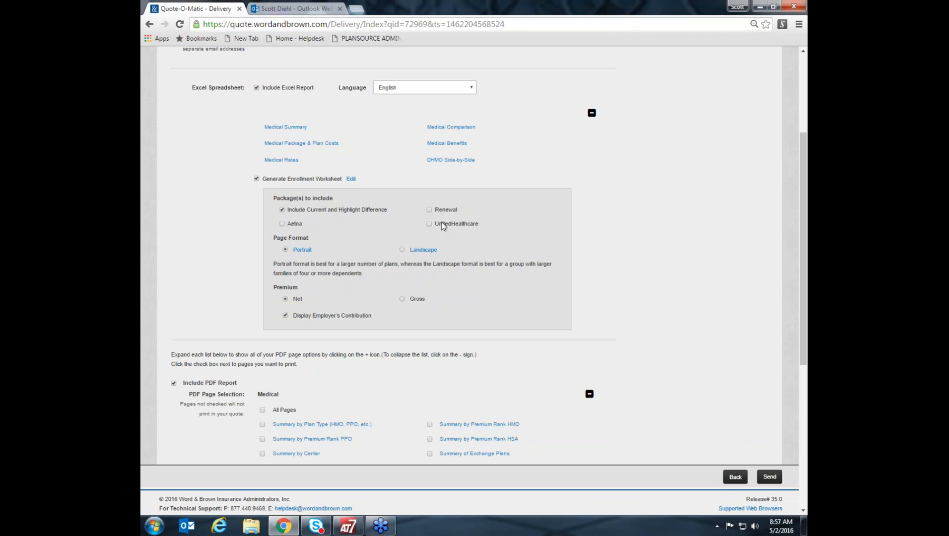
Include the Renewal package in the enrollment worksheet and set its page format to Landscape.
click(429, 209)
click(403, 249)
Examine the PDF report's page selections and preview sample medical pages, including plan summaries, detailed employee rates, benefit comparisons and comparable-plan costs.
scroll(620, 339, down, 1)
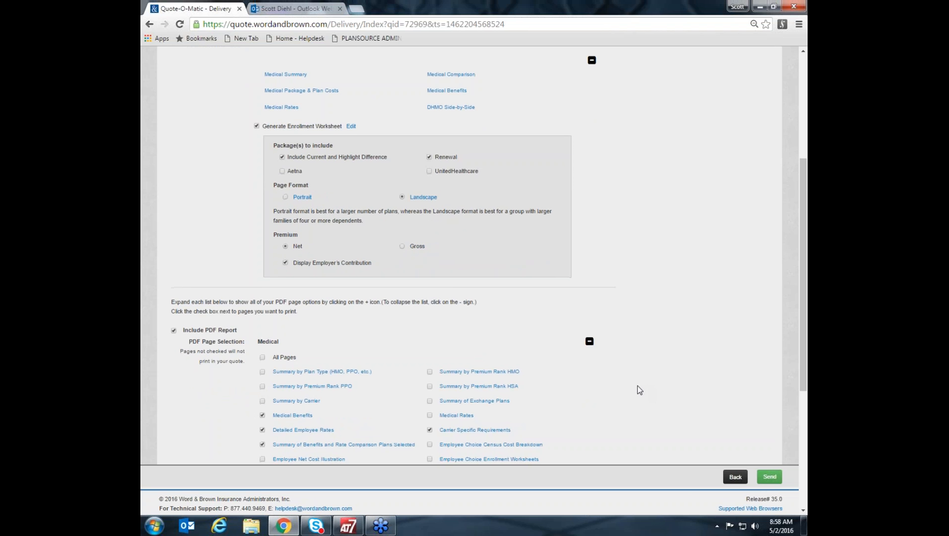
scroll(637, 386, down, 3)
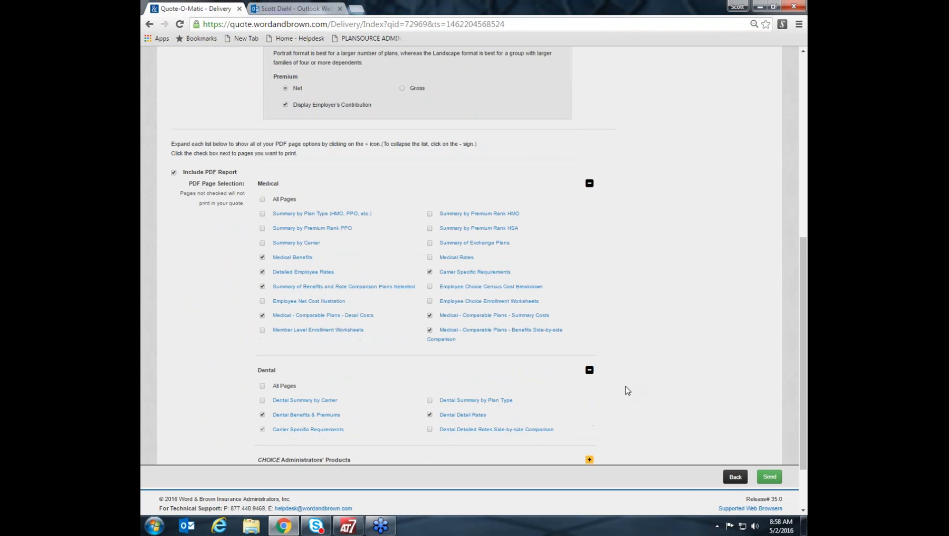
scroll(626, 386, down, 1)
mouse_move(311, 167)
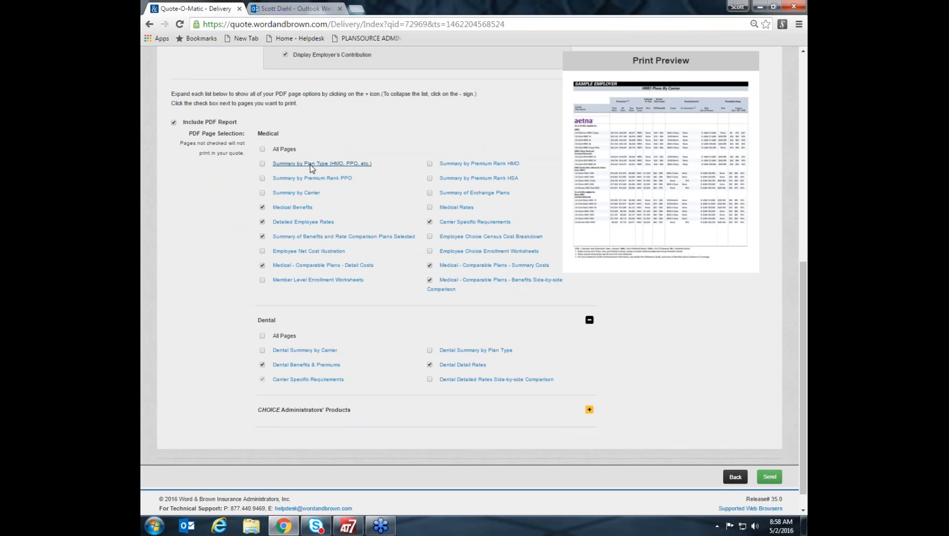
mouse_move(304, 196)
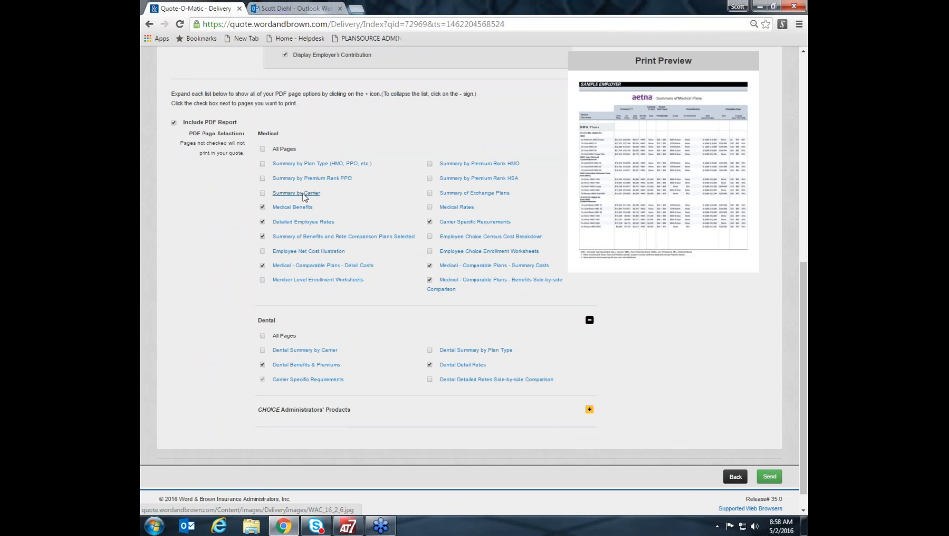
mouse_move(303, 225)
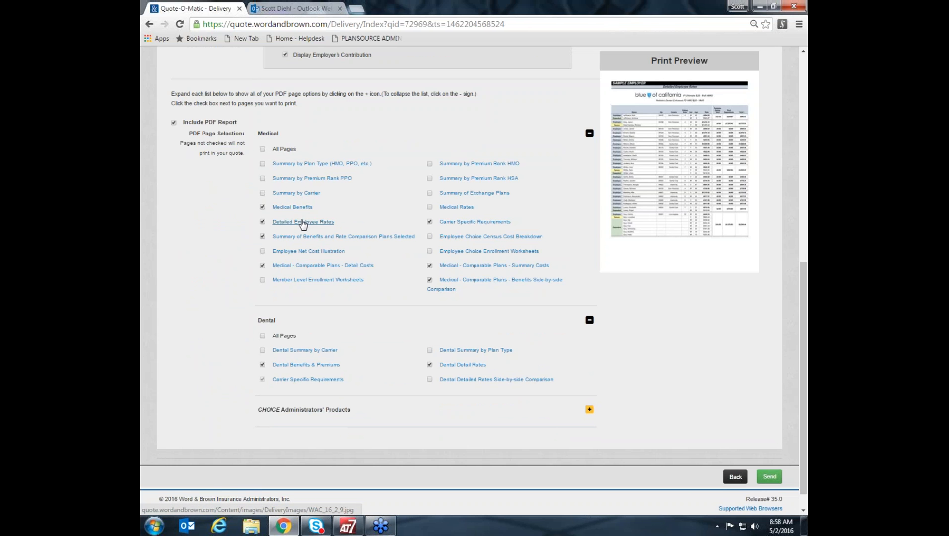
mouse_move(305, 241)
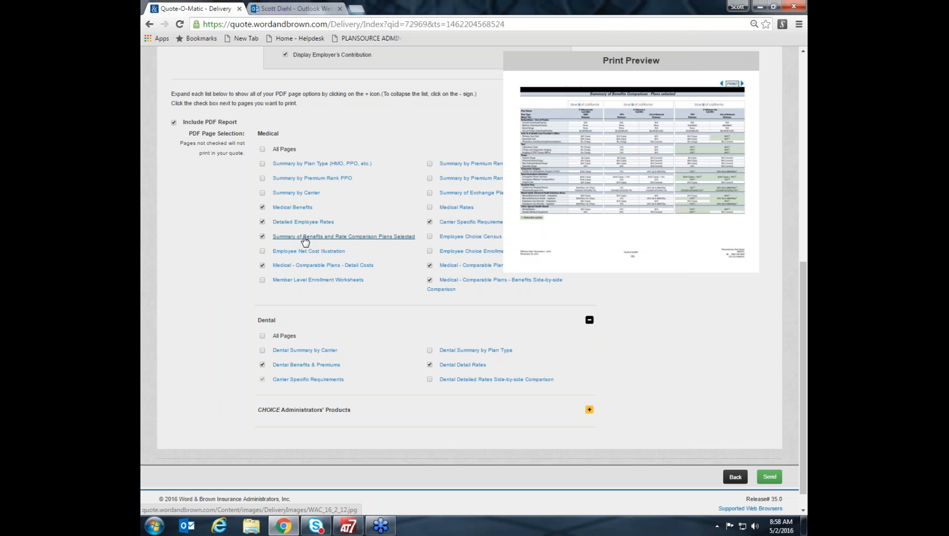
mouse_move(311, 268)
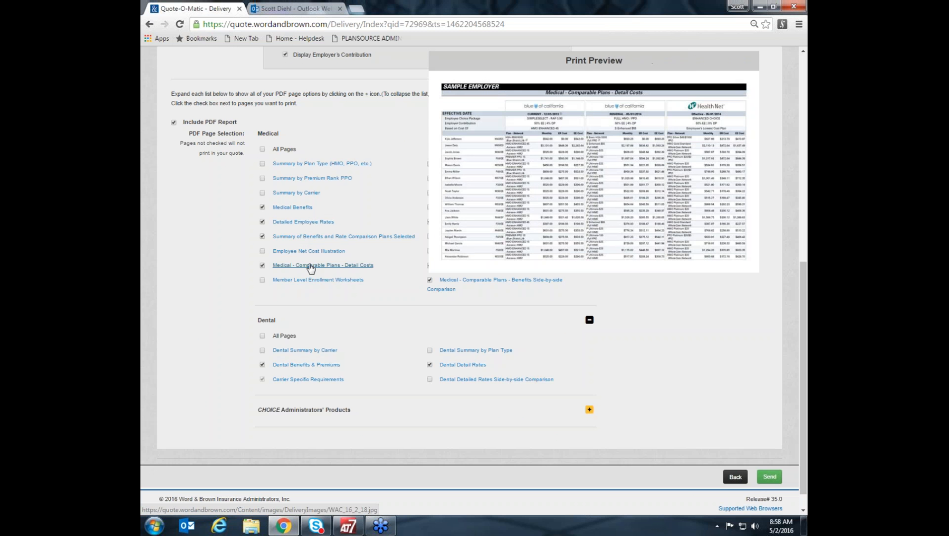
mouse_move(485, 286)
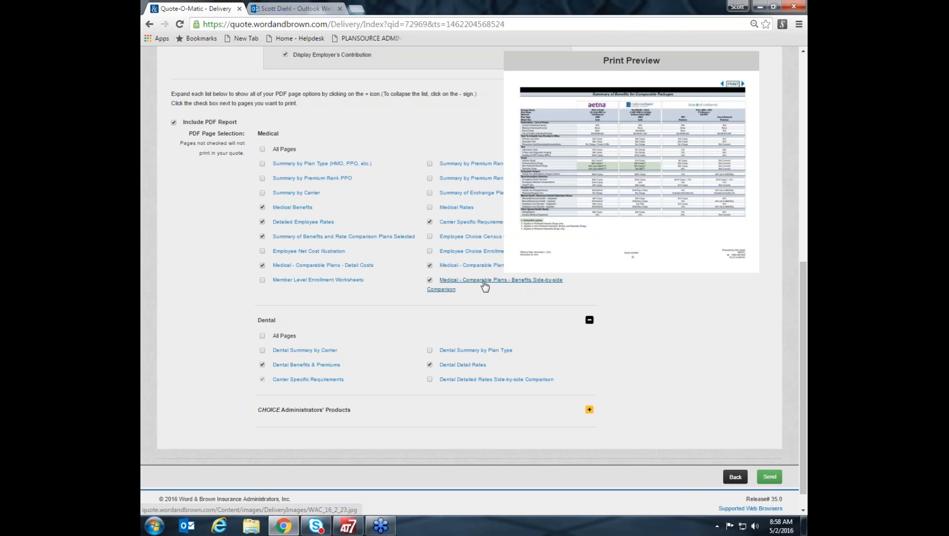
mouse_move(343, 236)
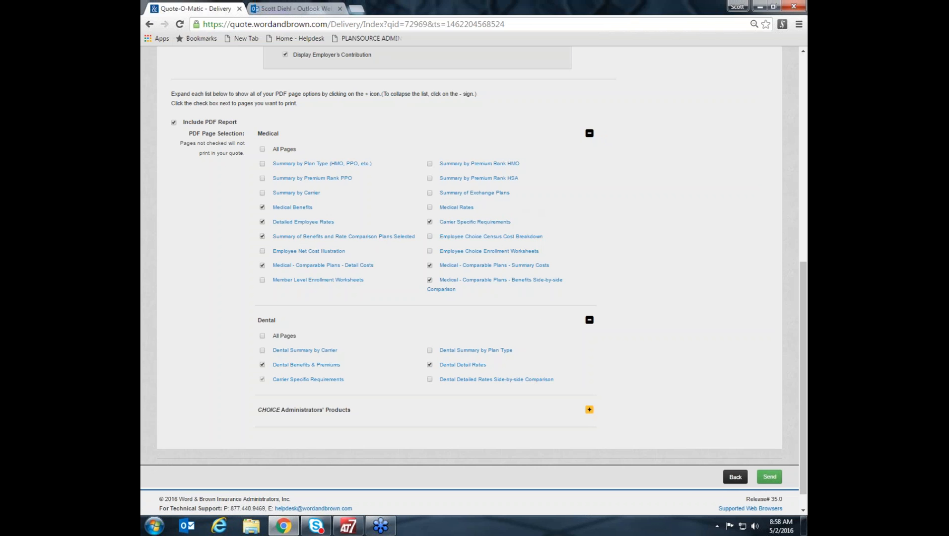
mouse_move(495, 228)
scroll(619, 324, down, 1)
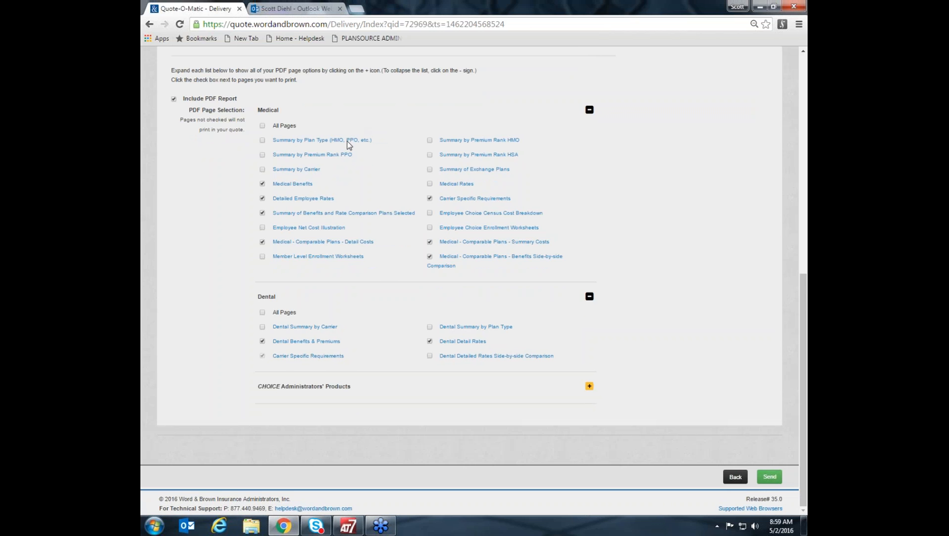
mouse_move(341, 157)
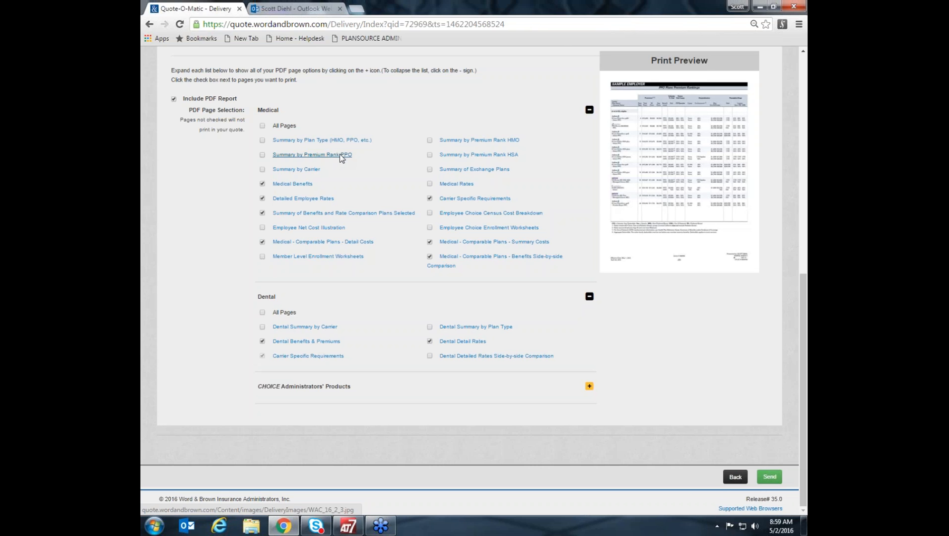
mouse_move(463, 141)
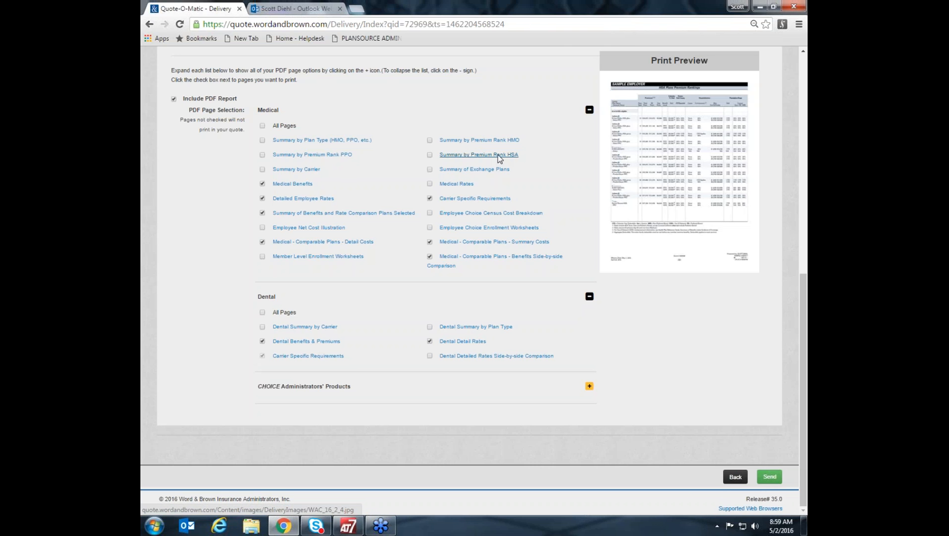
Add the Choice Builder and CaliforniaChoice initial quotes to the PDF report, then send the quote and return to the dashboard.
click(589, 386)
scroll(645, 397, down, 1)
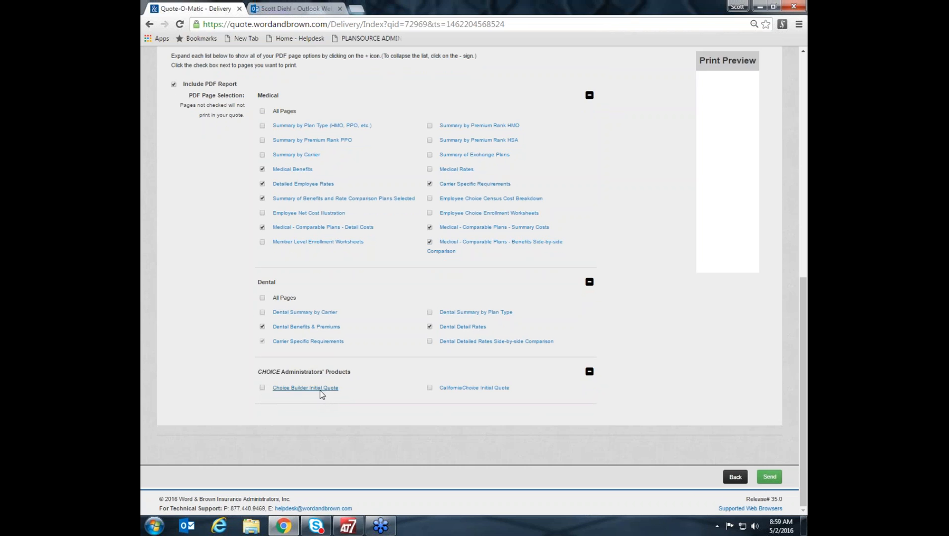
click(262, 388)
click(429, 388)
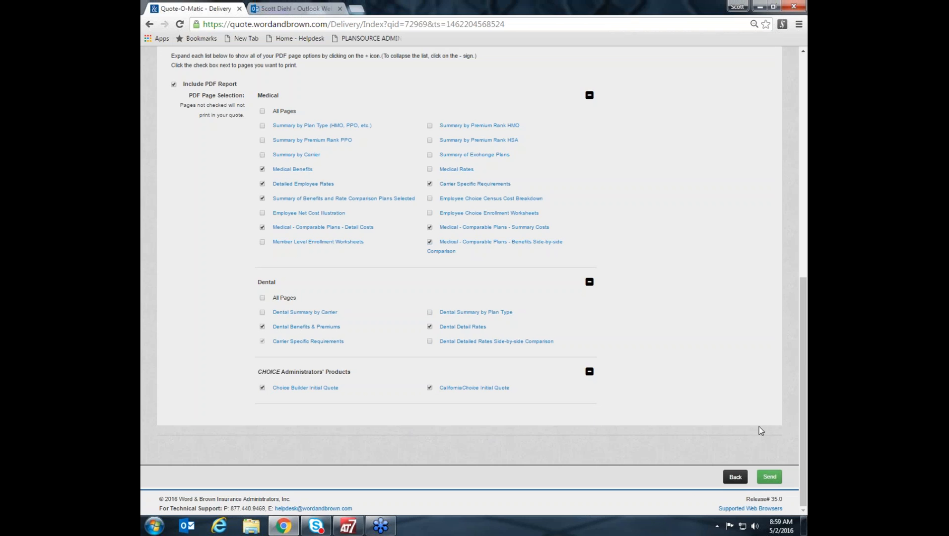
click(771, 475)
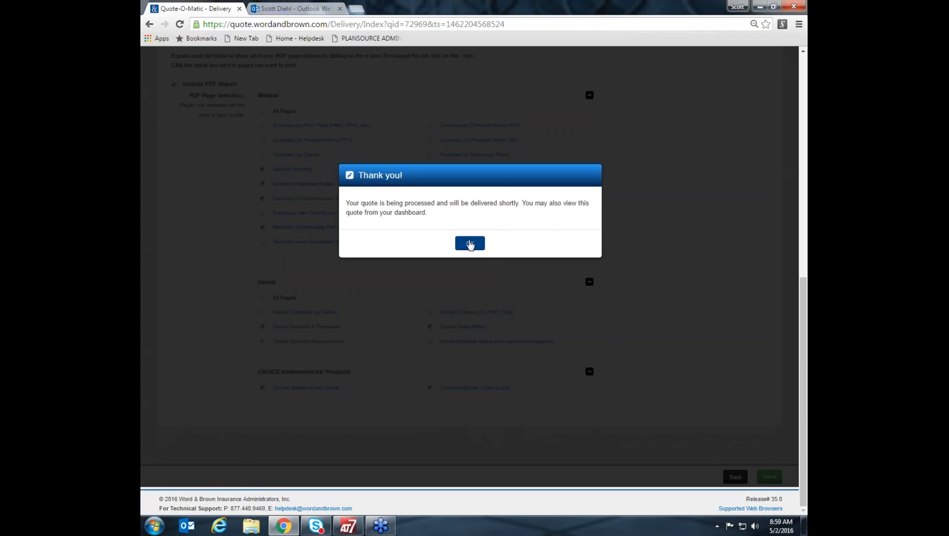
click(470, 243)
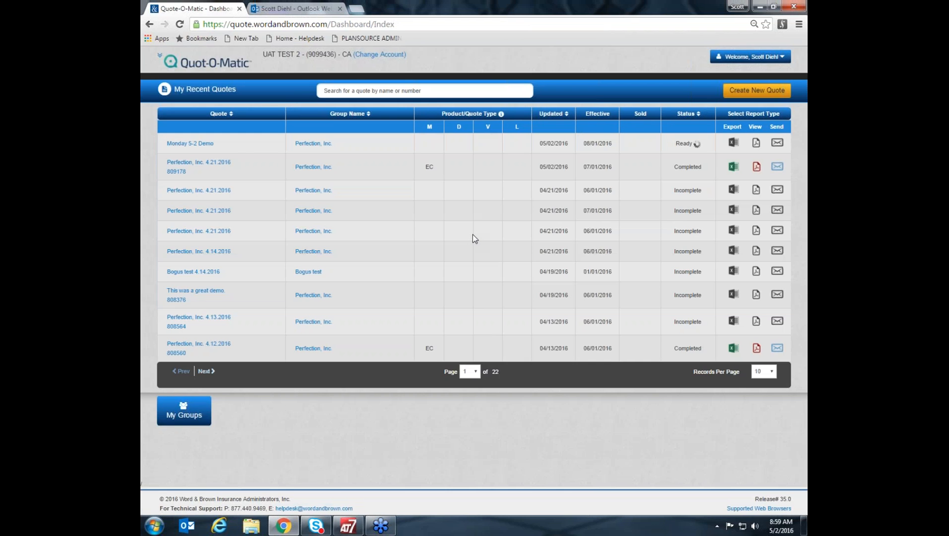
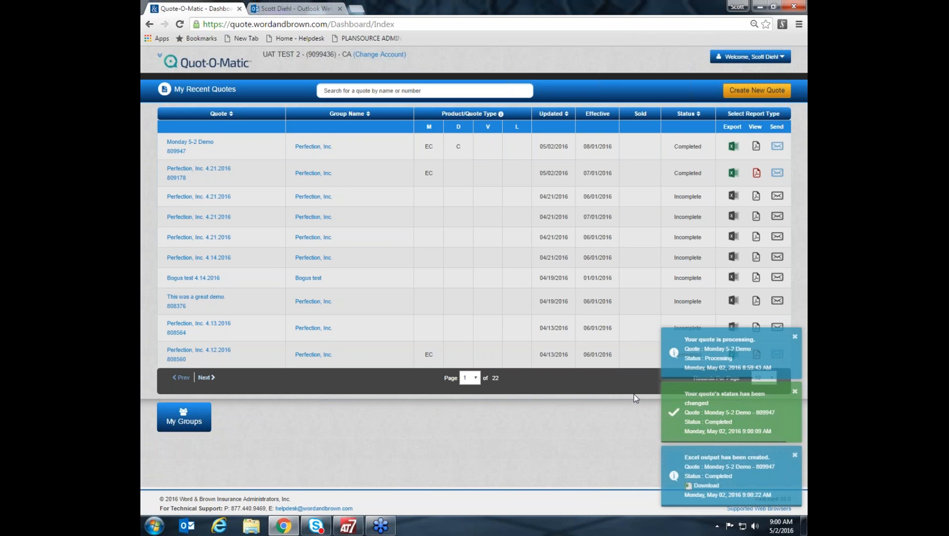
Download the Monday 5-2 Demo quote's Excel output and open its medical summary sheet in Excel.
click(706, 486)
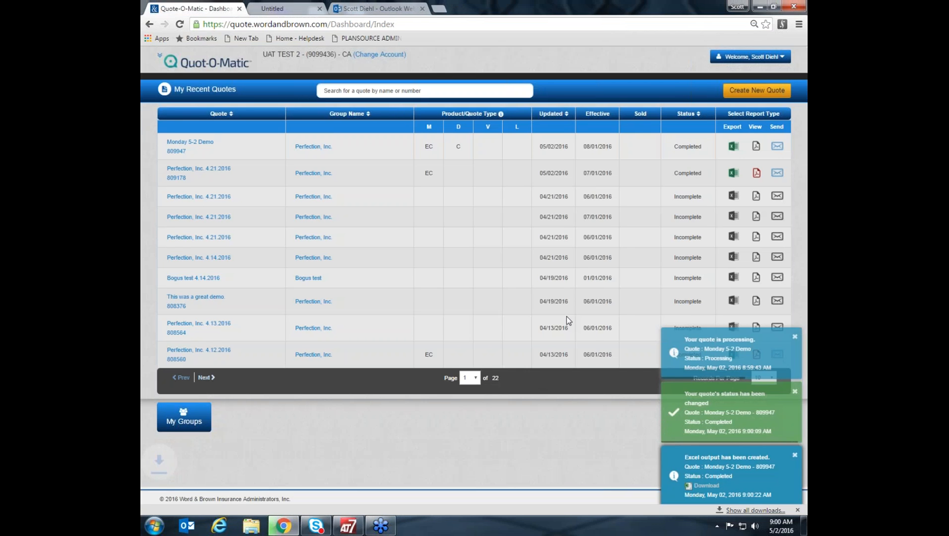
click(193, 505)
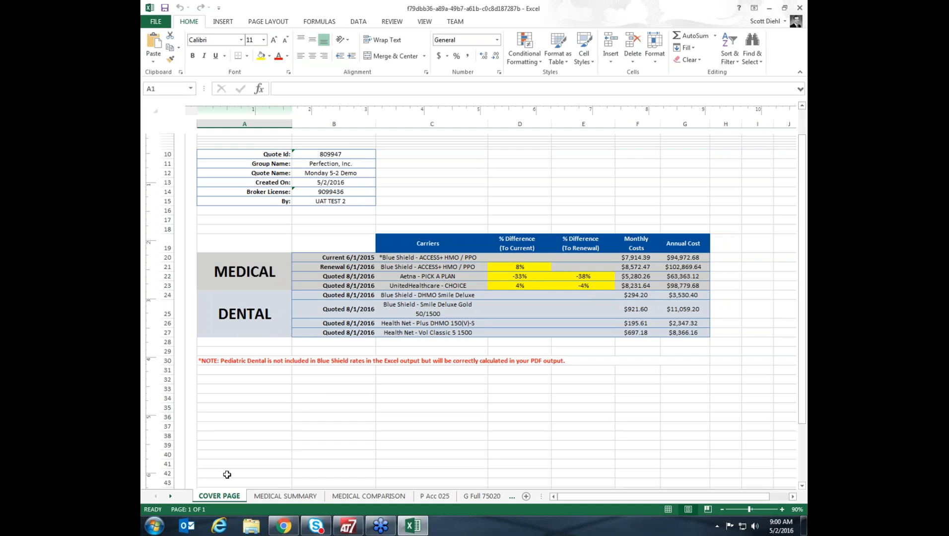
click(298, 498)
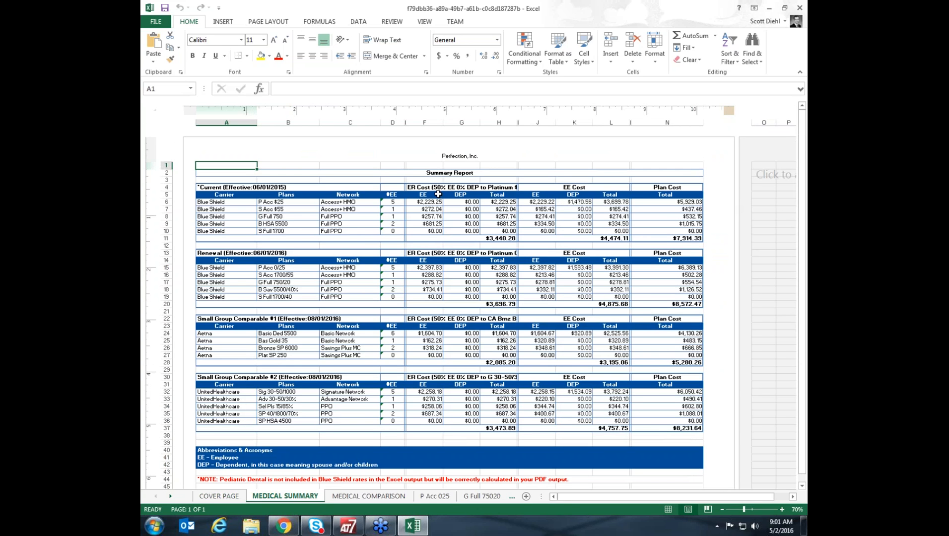
Examine the current package's employer, employee and plan cost columns and its employee counts in the medical summary.
drag(424, 201, 427, 224)
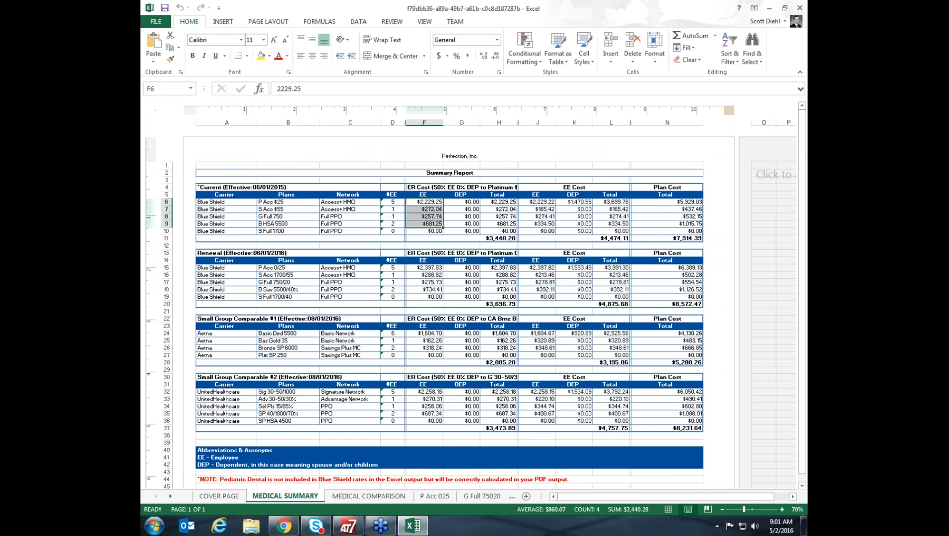
click(422, 183)
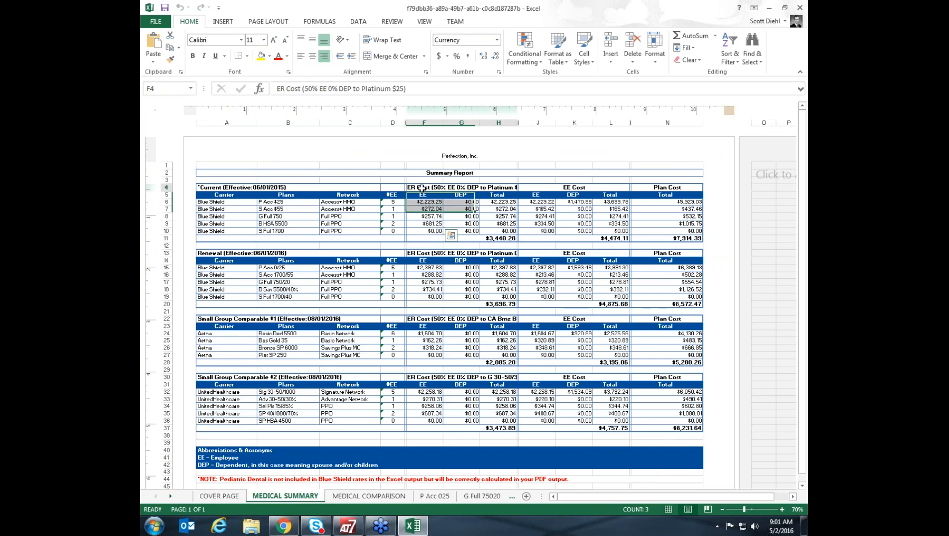
click(584, 188)
click(425, 187)
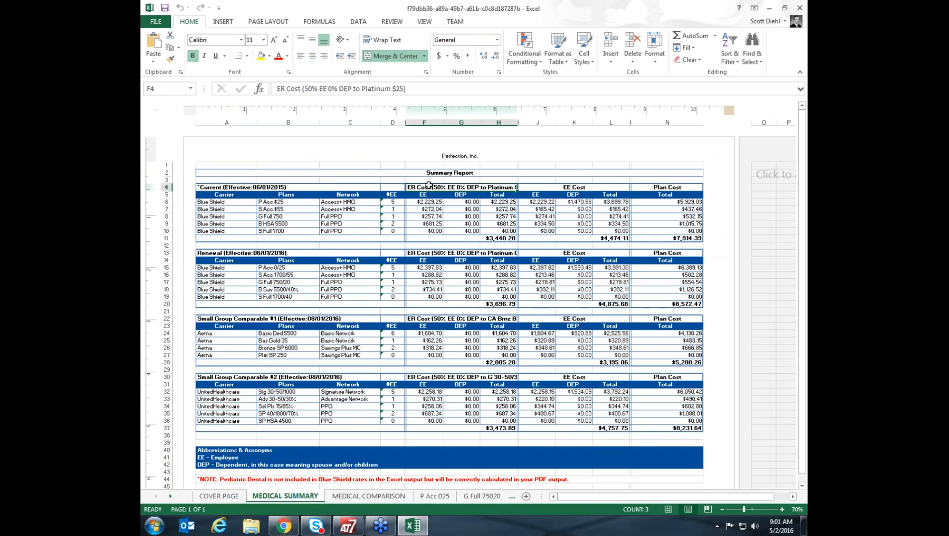
click(578, 187)
click(679, 187)
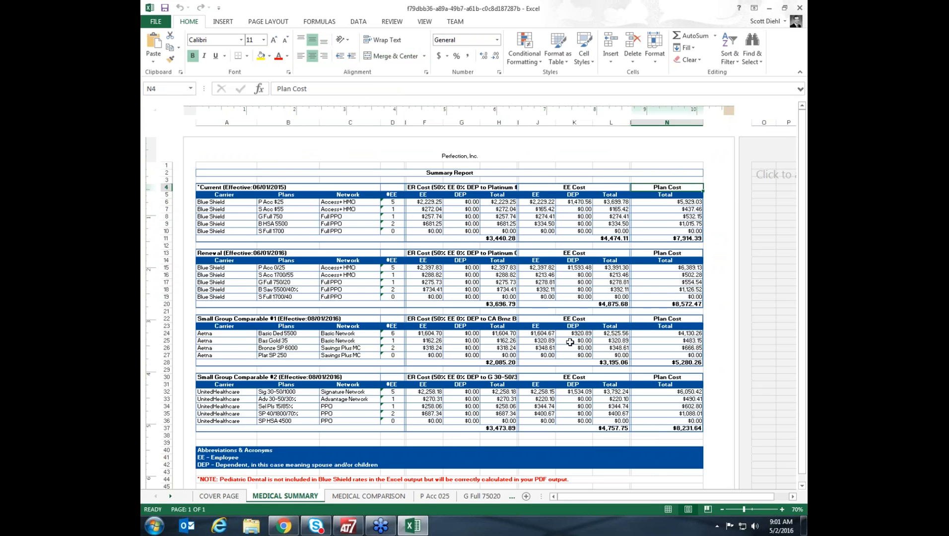
drag(394, 202, 393, 224)
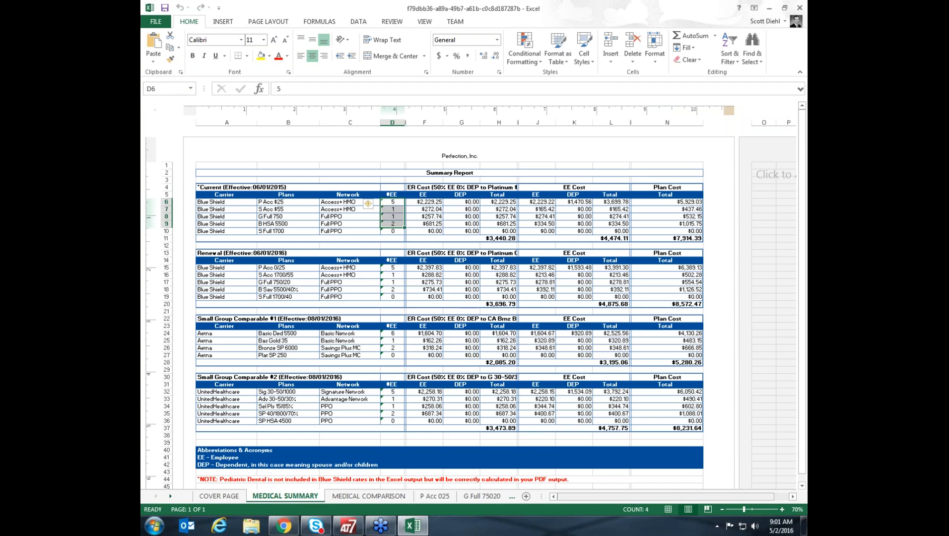
Examine the medical comparison sheet's full-page layout, covering the P Acc $25 comparison and the page beside it.
click(355, 497)
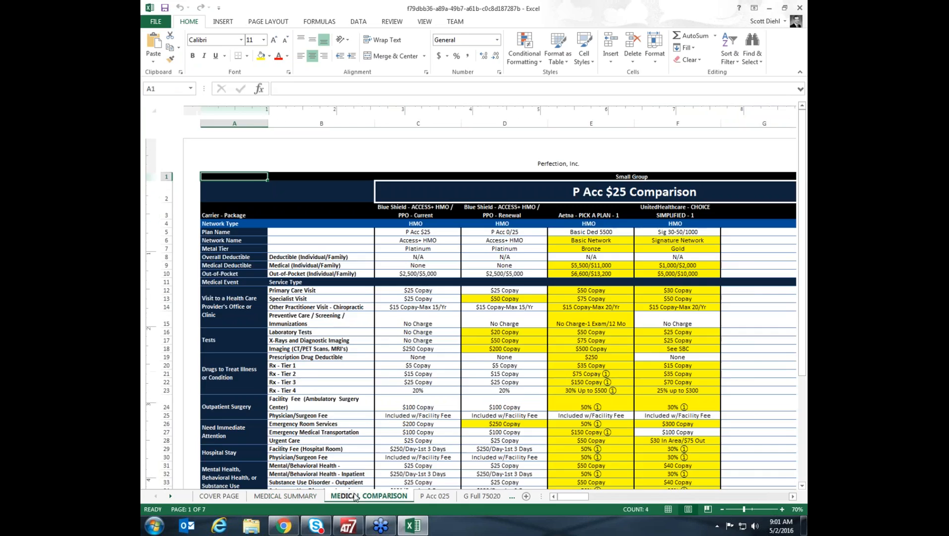
click(721, 510)
click(722, 509)
click(721, 510)
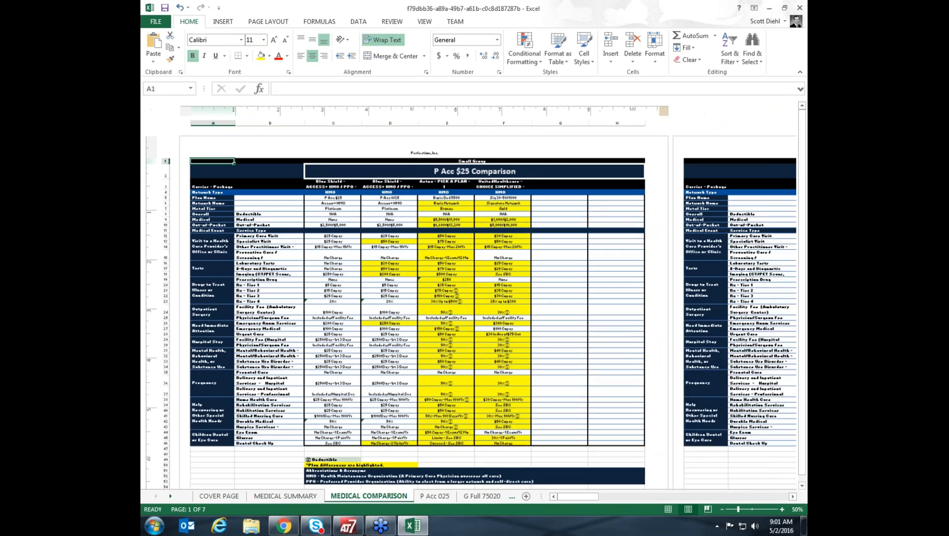
click(722, 510)
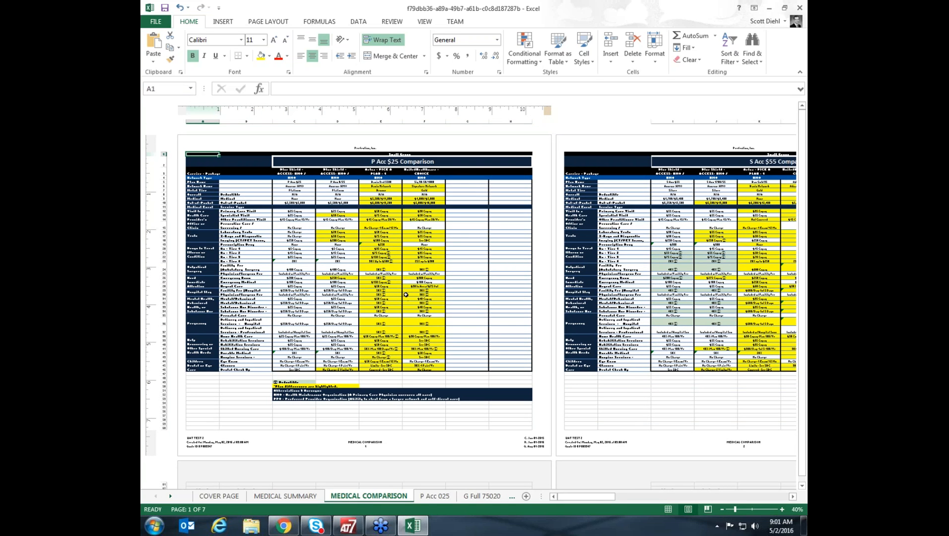
click(782, 510)
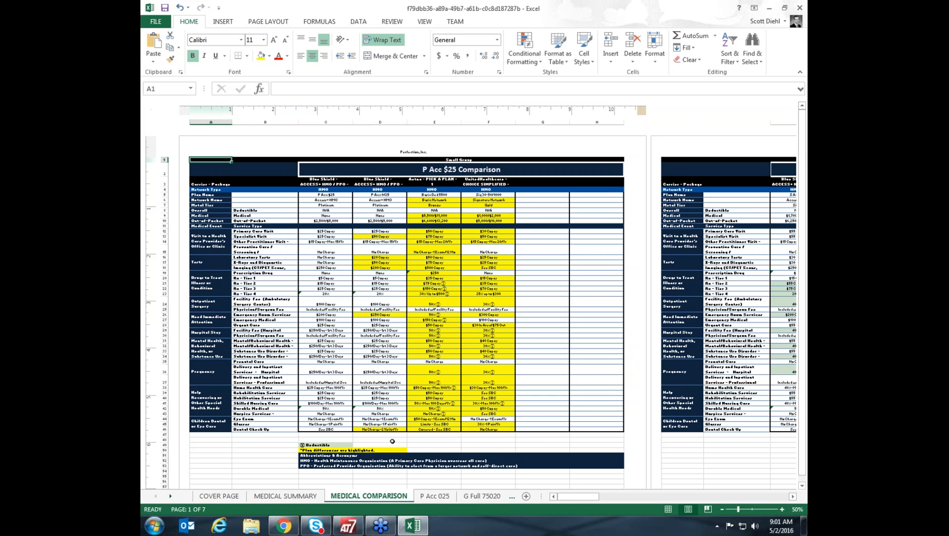
Review the P Acc 025, G Full 75020 and S Acc 170055 comparison sheets, then the medical package and plan costs.
click(443, 497)
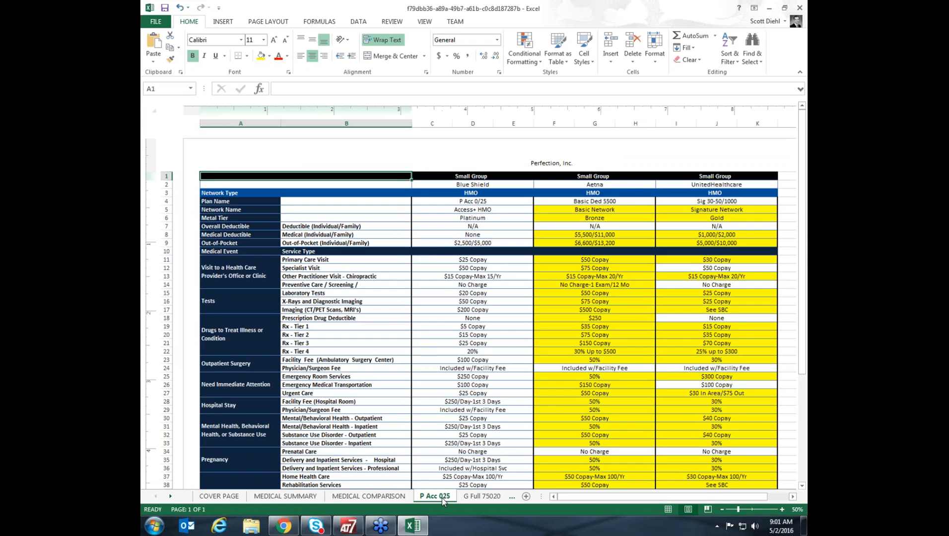
click(721, 509)
click(721, 509)
click(721, 509)
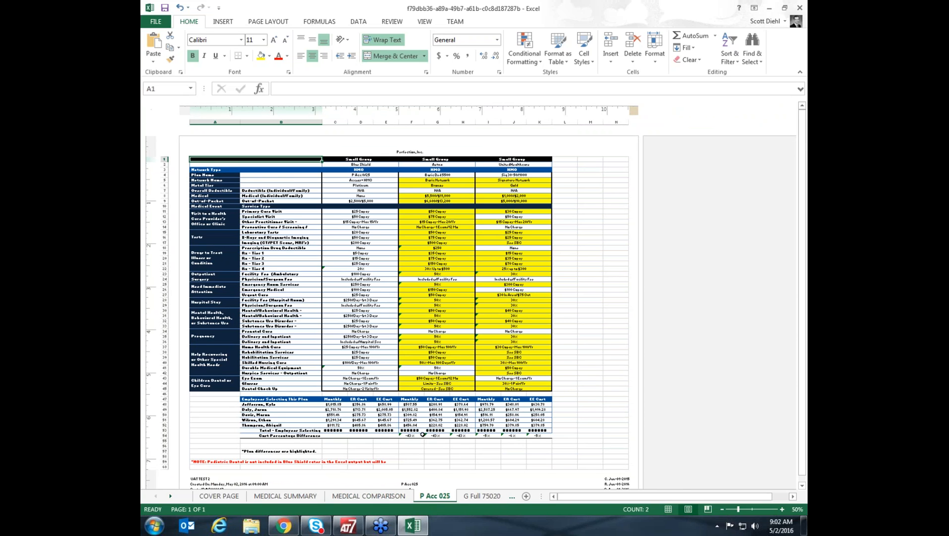
click(484, 495)
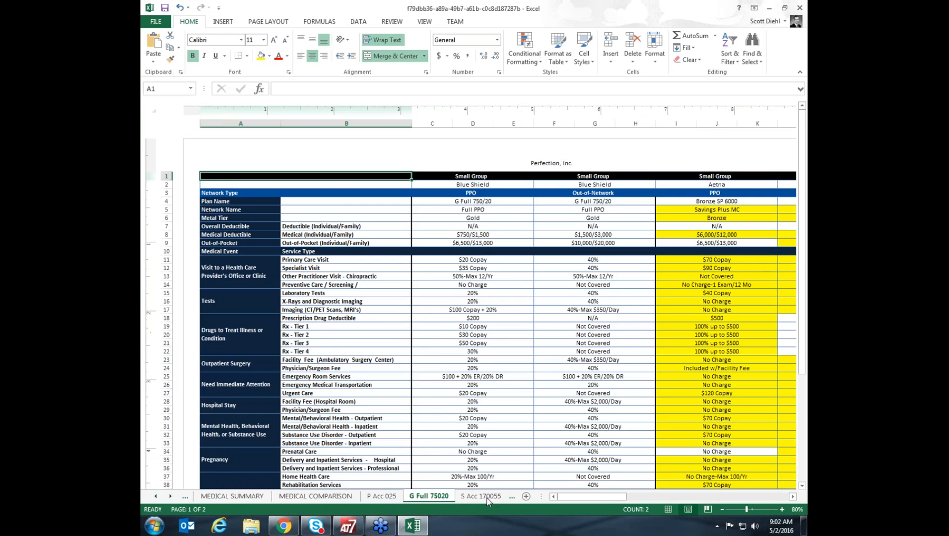
click(722, 509)
click(722, 510)
click(722, 509)
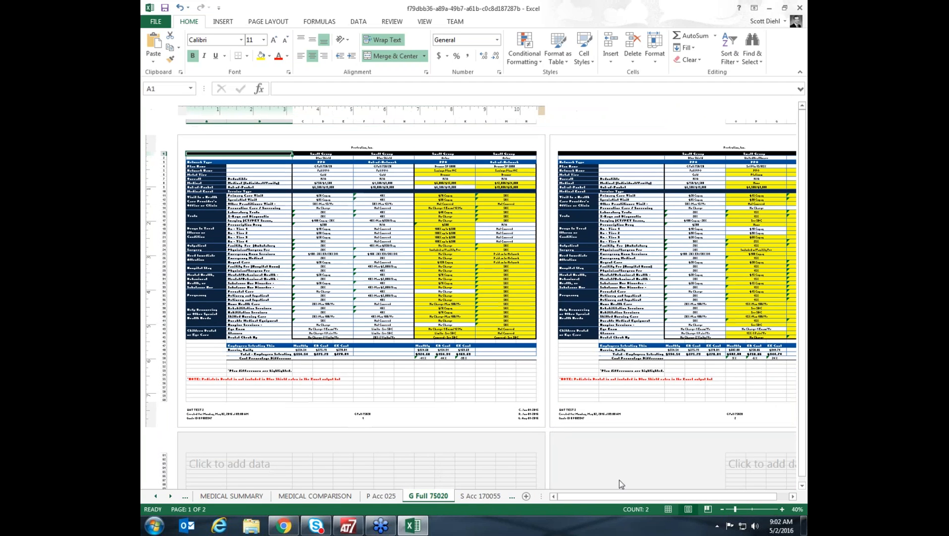
click(485, 495)
click(473, 496)
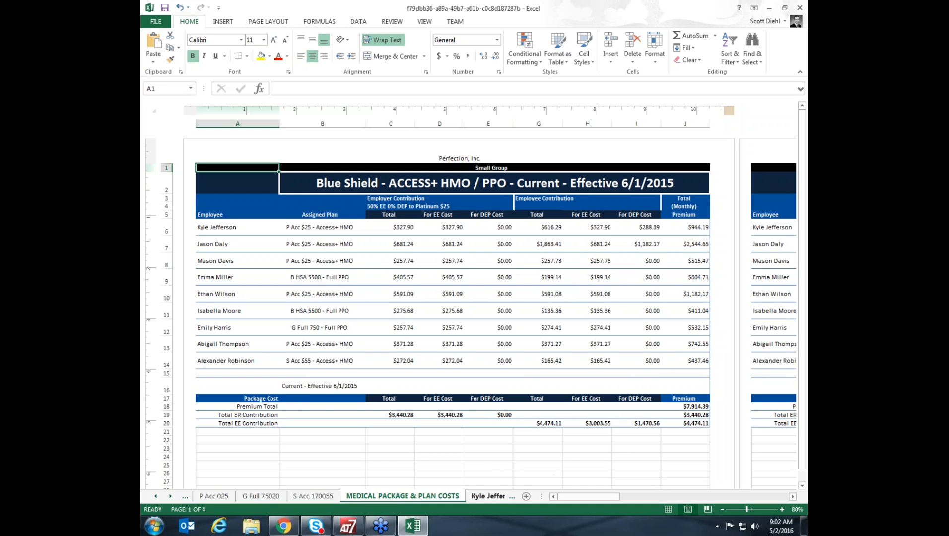
Examine the first employee's enrollment worksheet, including its contribution note, plan benefit rows and monthly costs.
click(488, 496)
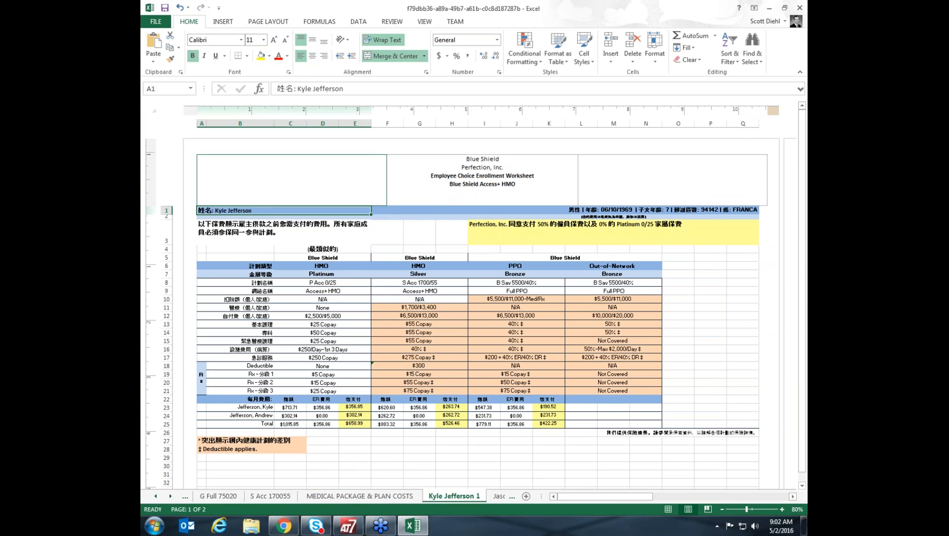
click(245, 231)
drag(260, 266, 258, 390)
drag(322, 283, 601, 392)
drag(286, 407, 525, 439)
click(525, 441)
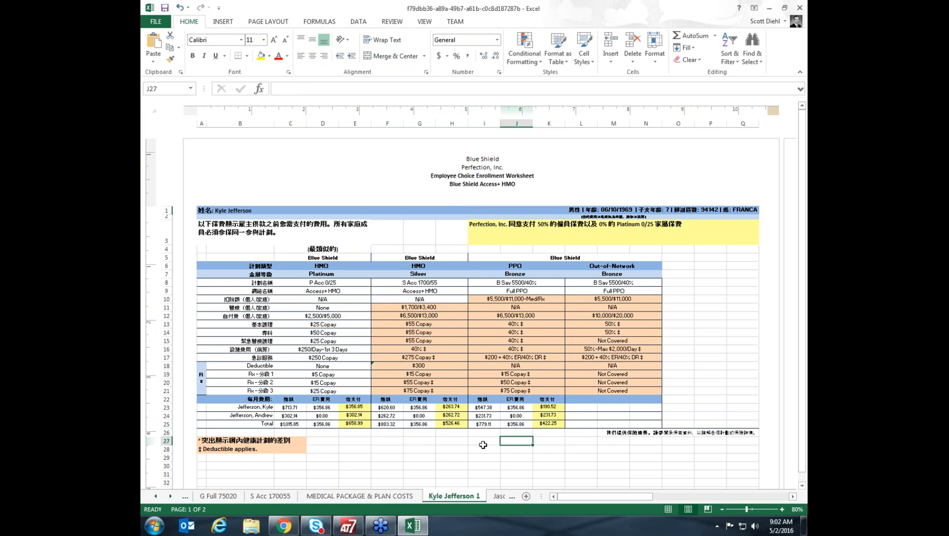
Review the next four employees' enrollment worksheets in Korean, Spanish, Vietnamese and English, including the English sheet's renewal plan label.
click(170, 495)
click(170, 496)
click(170, 496)
click(170, 497)
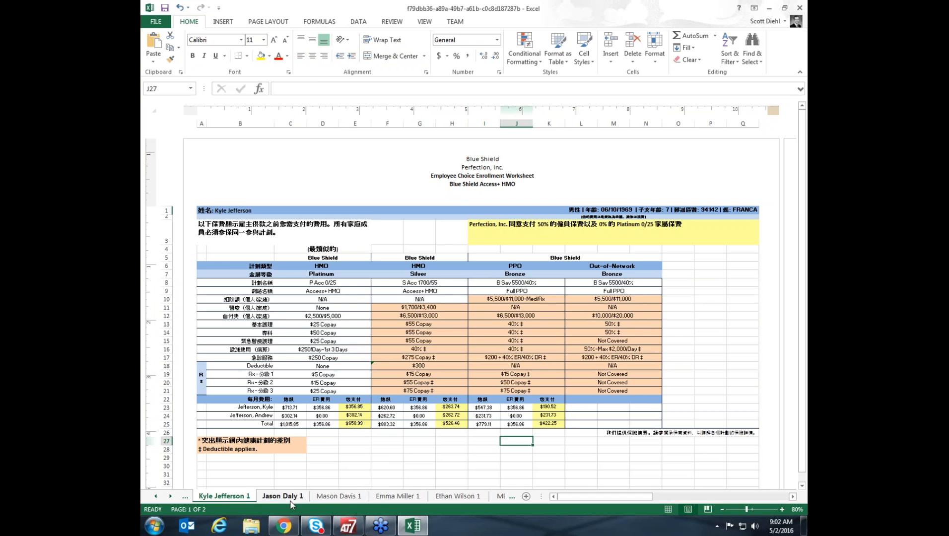
click(292, 496)
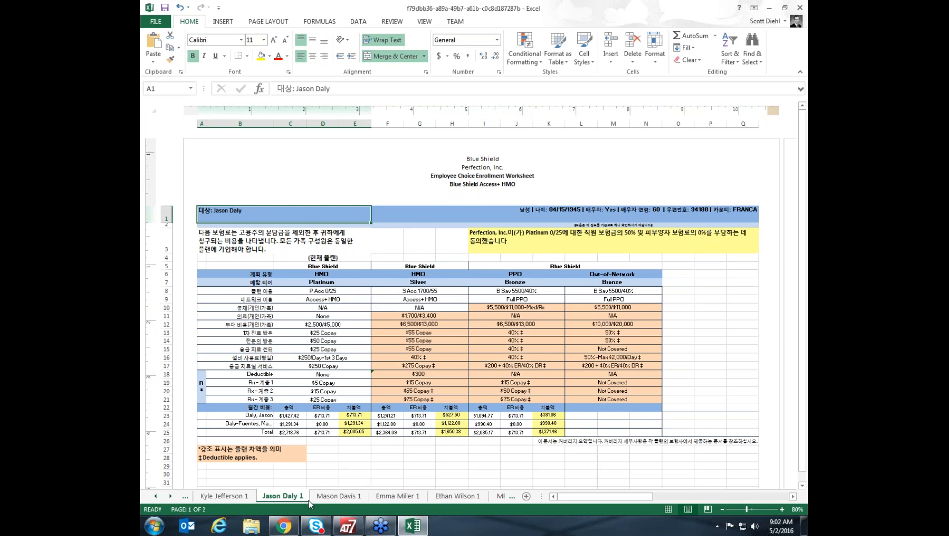
click(336, 496)
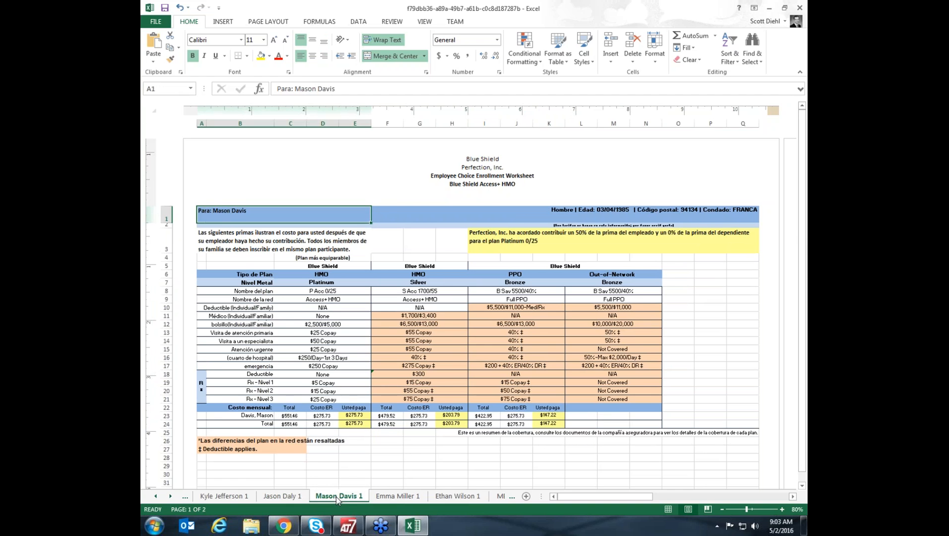
click(395, 498)
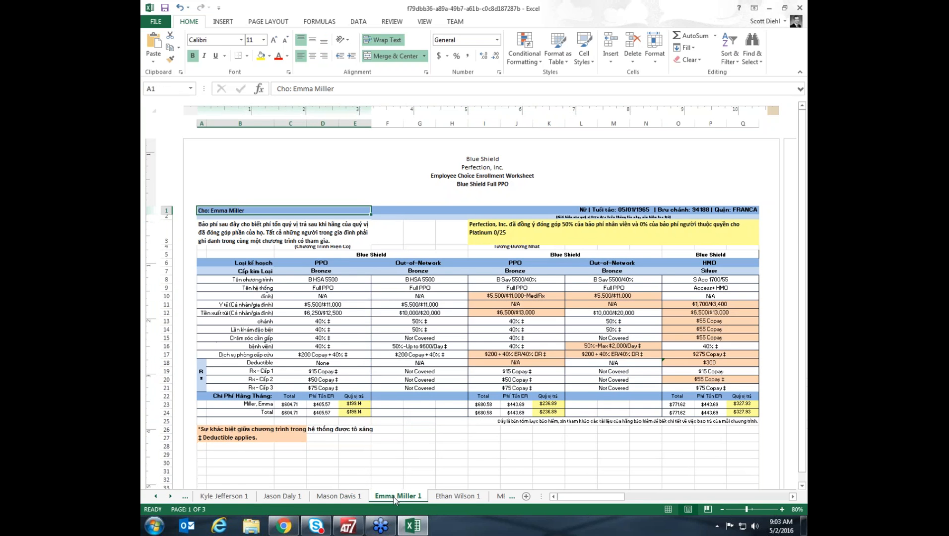
click(467, 497)
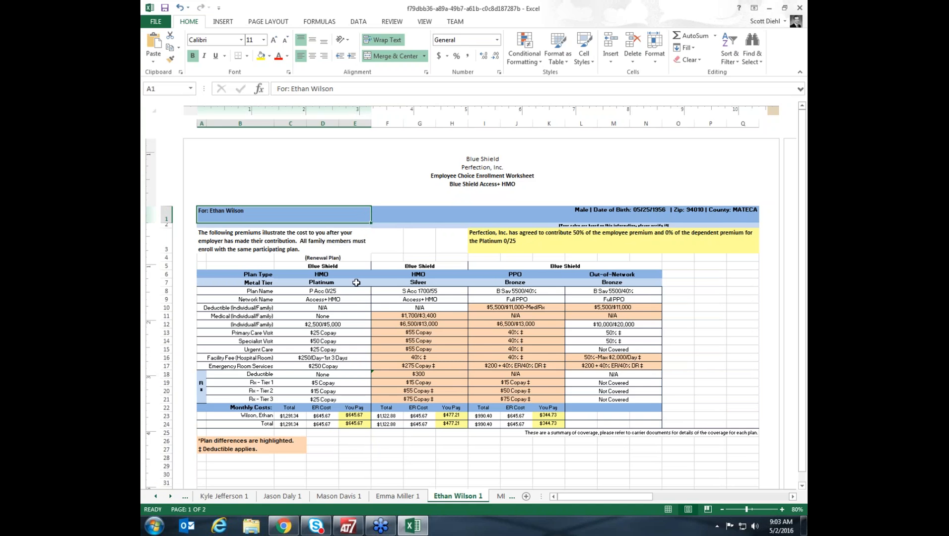
click(331, 258)
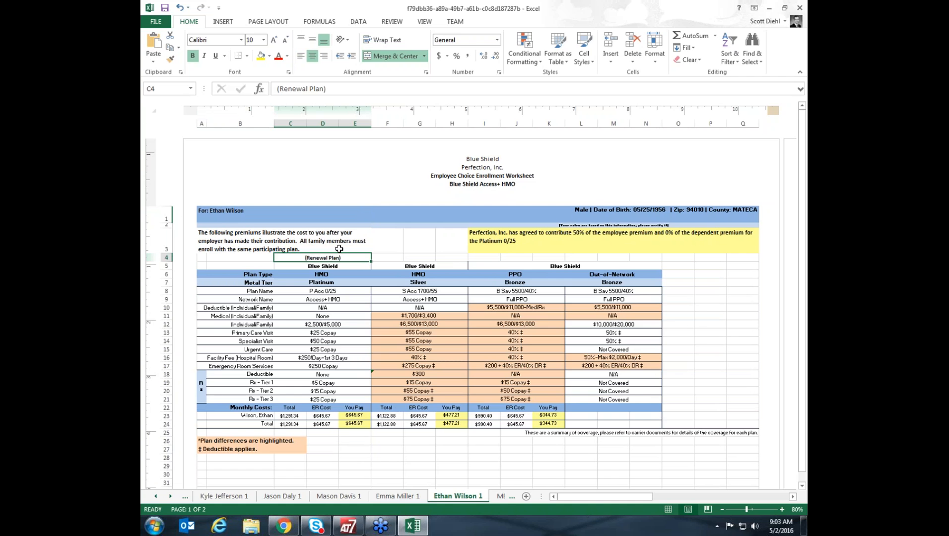
Examine the medical benefits sheet for the current Blue Shield ACCESS+ HMO / PPO package, down to its deductible legend.
click(500, 497)
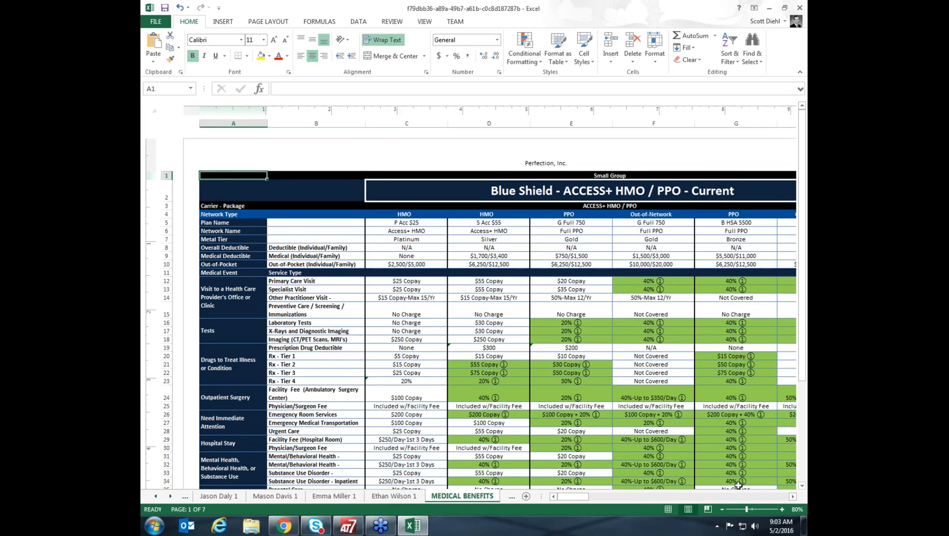
click(721, 509)
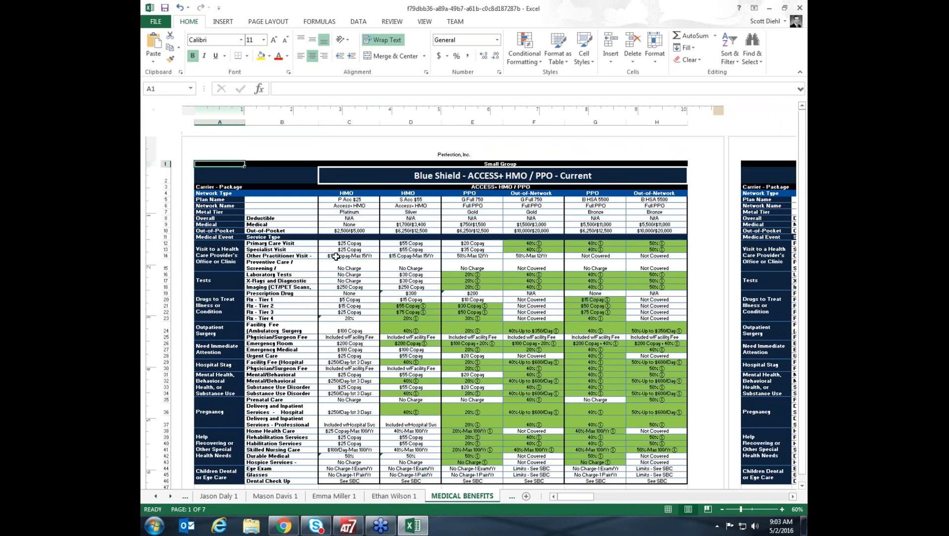
drag(341, 194, 654, 478)
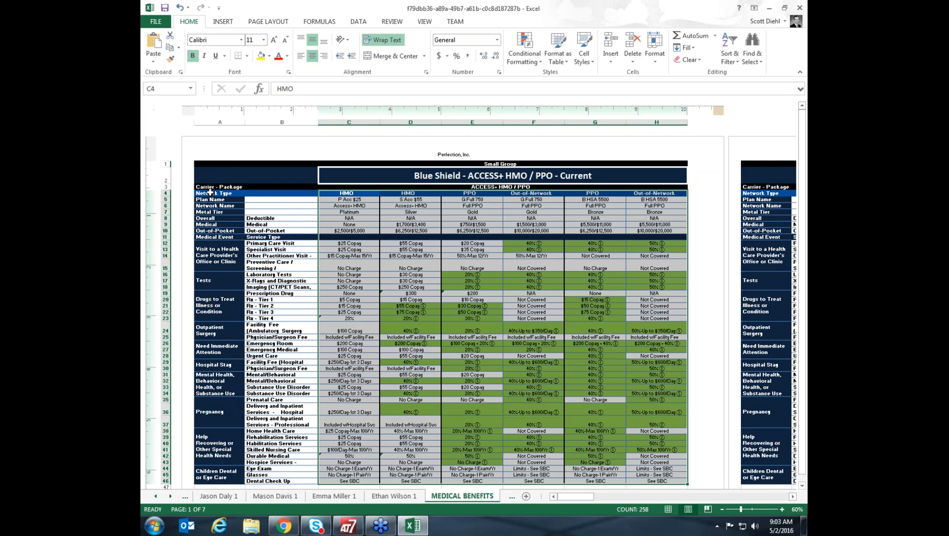
scroll(388, 287, down, 3)
scroll(388, 288, up, 3)
scroll(648, 419, down, 3)
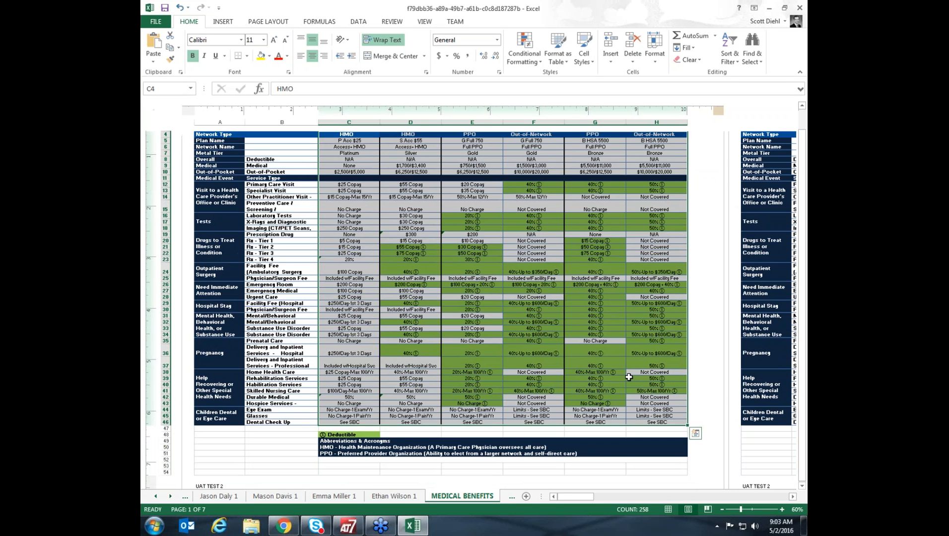
scroll(425, 333, up, 3)
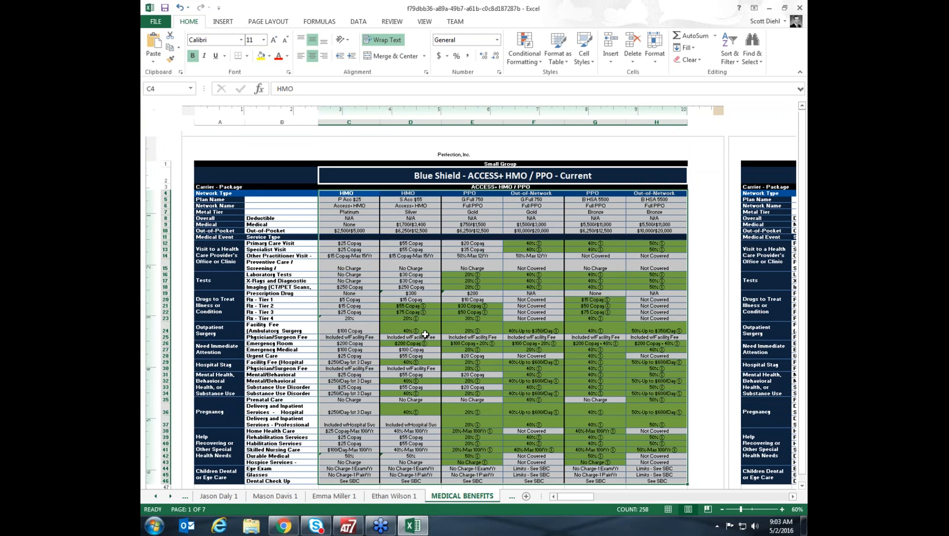
Examine the medical rates sheet, comparing the first employees' and dependents' P Acc $25 and S Acc $55 rates.
click(170, 496)
click(170, 496)
click(170, 496)
click(170, 496)
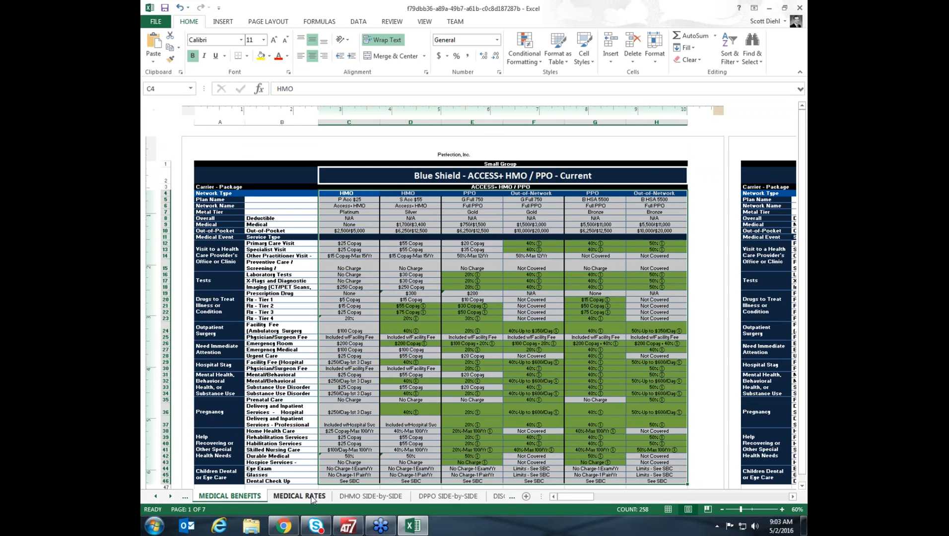
drag(448, 337, 450, 343)
click(488, 306)
click(290, 498)
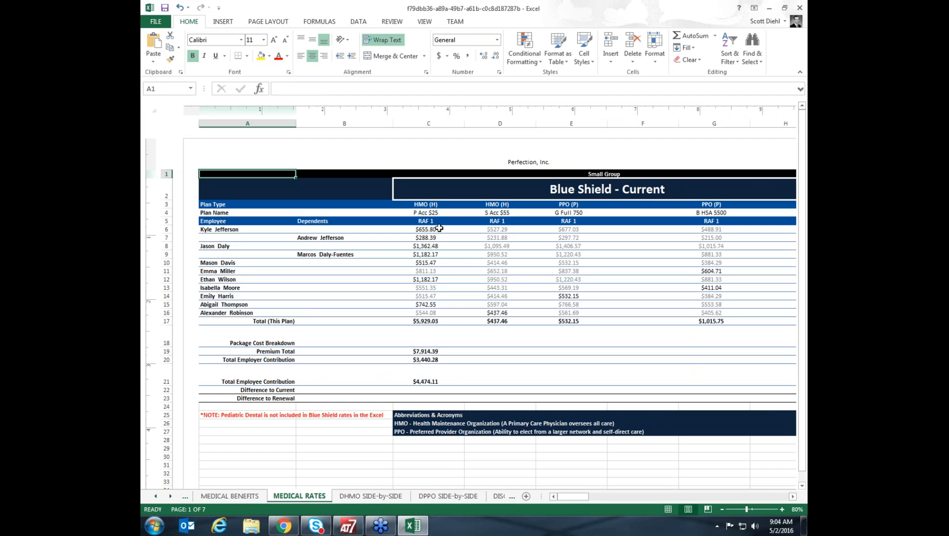
click(430, 228)
drag(430, 228, 433, 251)
drag(501, 229, 503, 251)
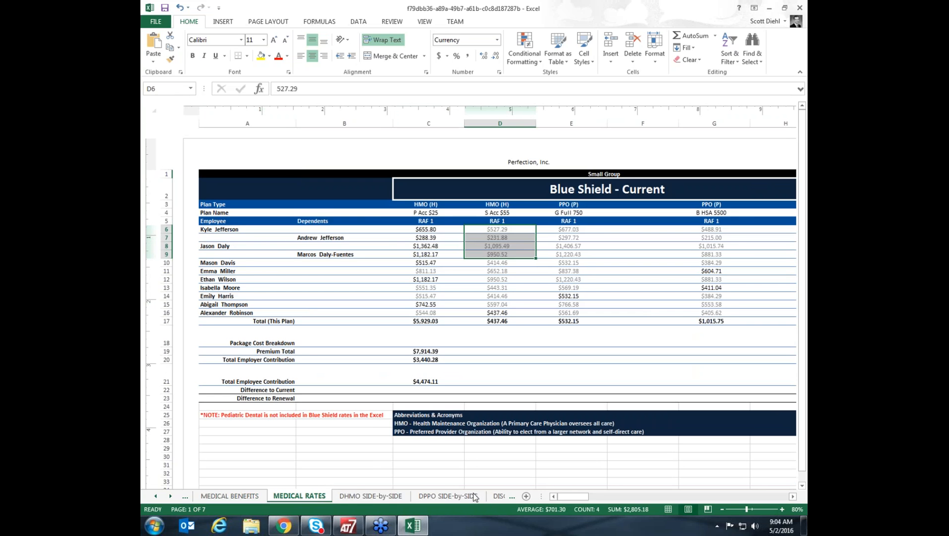
Examine the dental HMO side-by-side sheet's benefits and the Blue Shield plan's summary of tier rates.
click(380, 497)
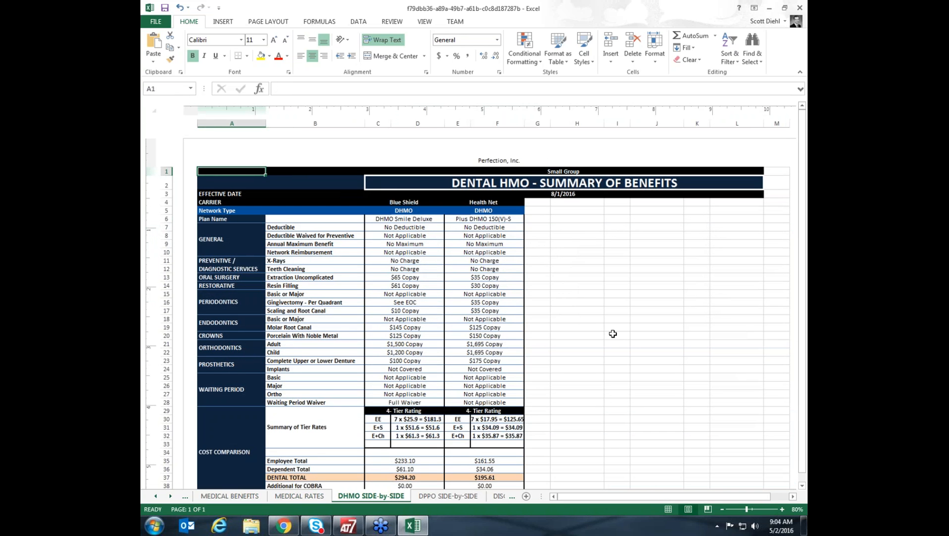
scroll(609, 332, down, 2)
scroll(609, 332, up, 2)
drag(409, 219, 418, 437)
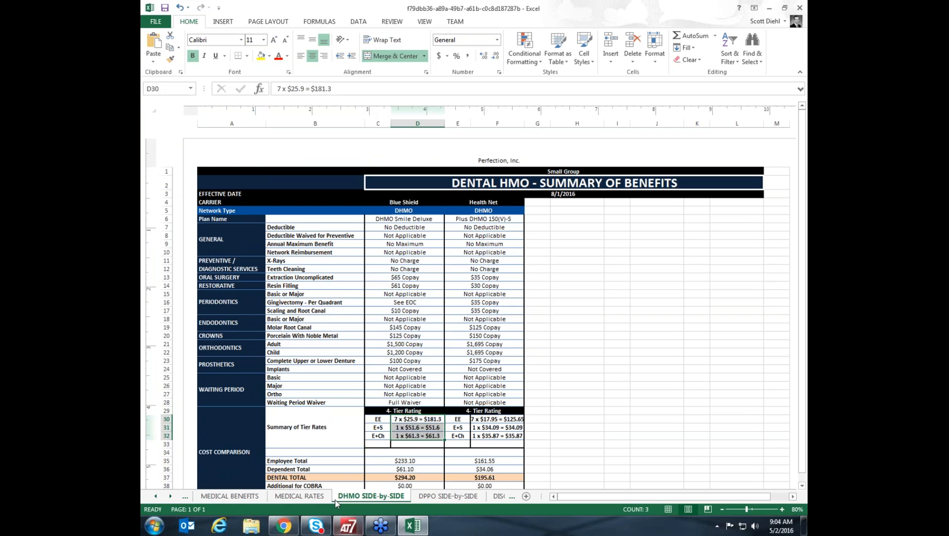
Examine the dental PPO side-by-side sheet, comparing the Blue Shield Smile Deluxe Gold 50/1500 and Health Net Vol Classic 5 1500 benefits.
click(444, 497)
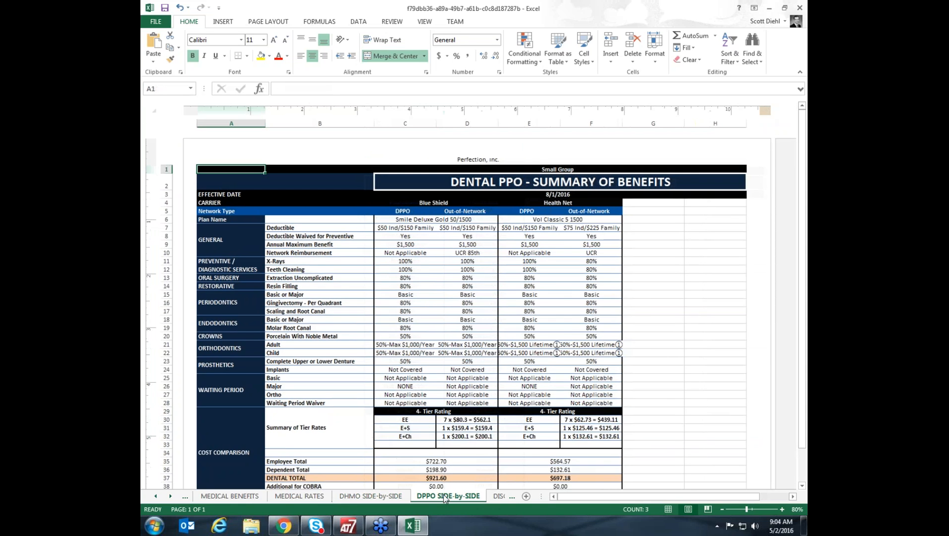
scroll(663, 328, down, 2)
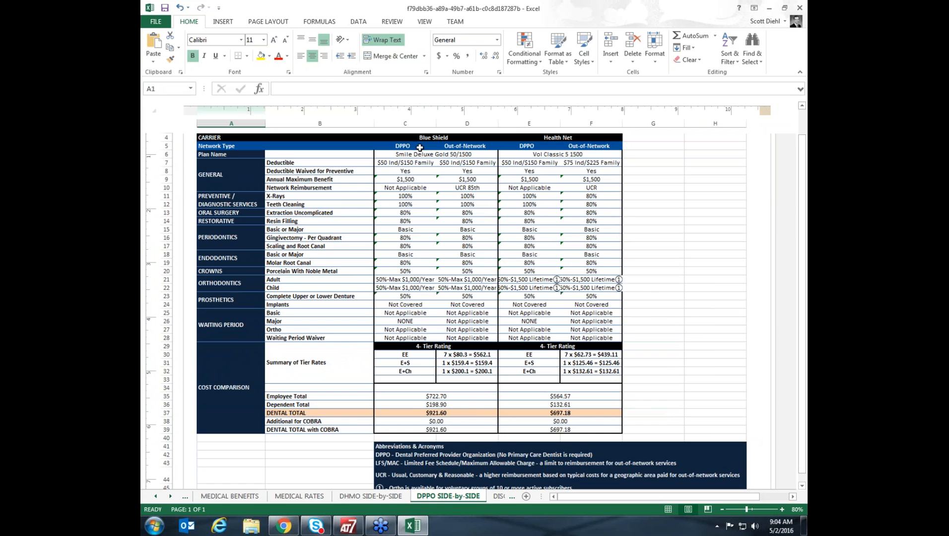
drag(406, 154, 407, 304)
drag(520, 172, 579, 314)
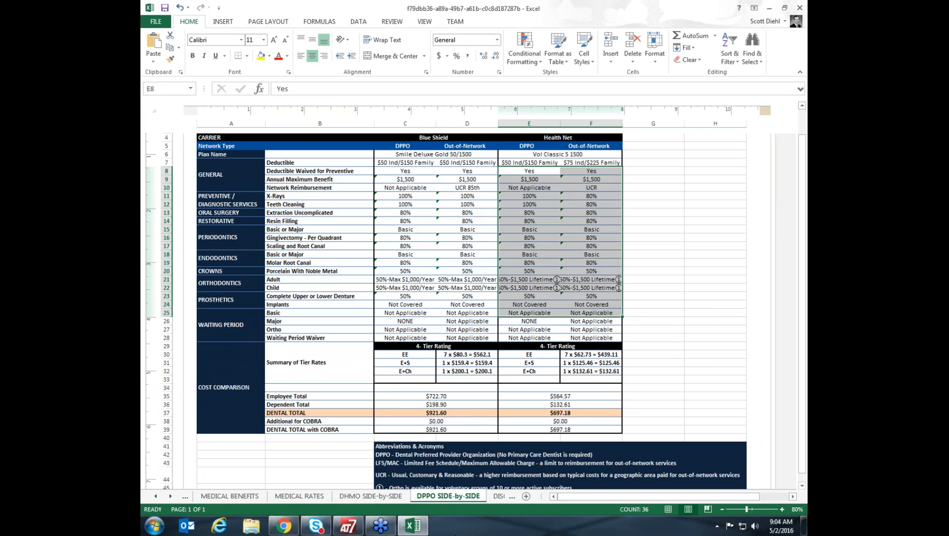
Close the Excel report and open the Monday 5-2 Demo quote's PDF proposal, viewing its cover and quote information pages.
click(800, 8)
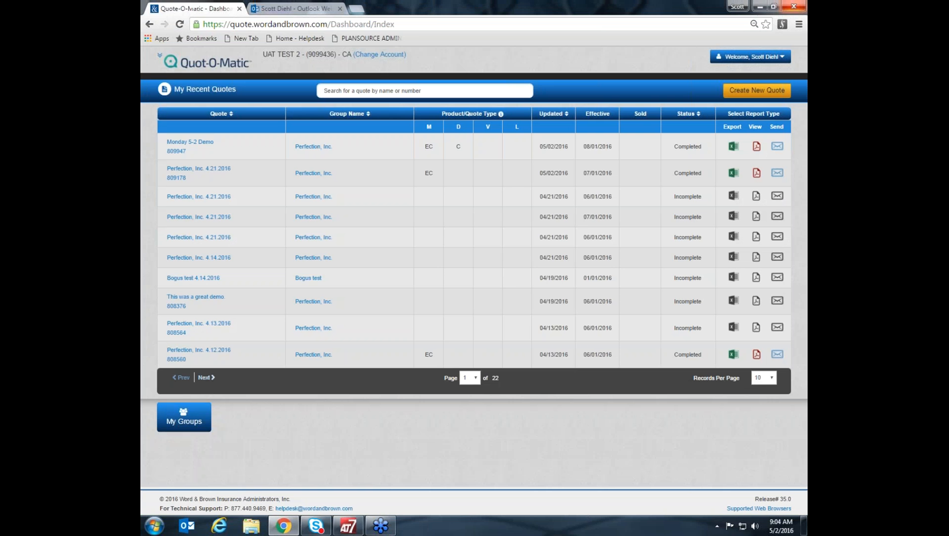
click(756, 147)
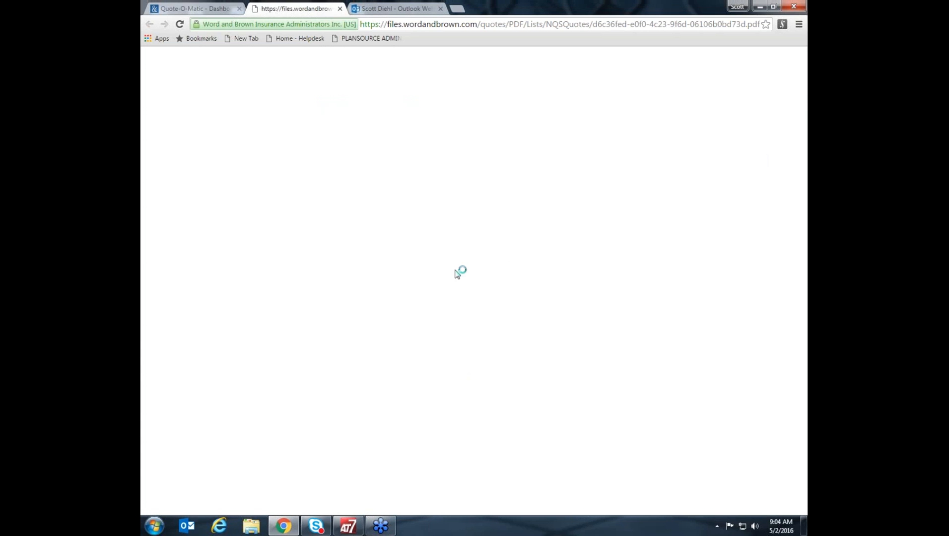
scroll(491, 286, down, 10)
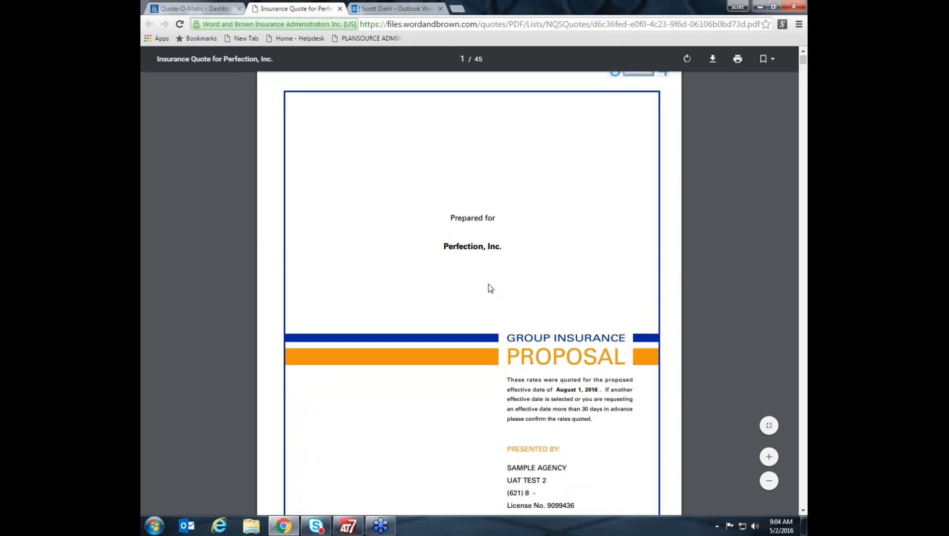
scroll(489, 288, down, 12)
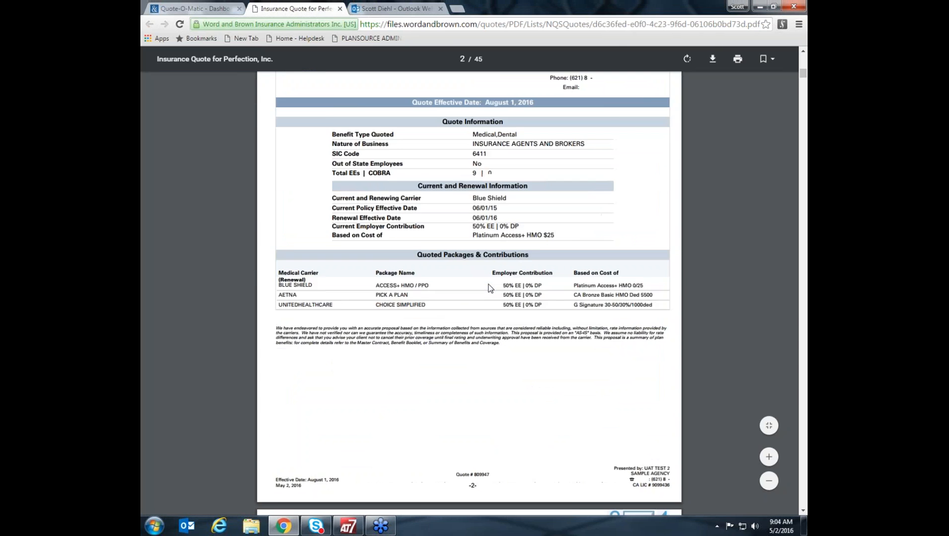
Examine the Medical - Comparable Plans - Summary Costs page, comparing Aetna's Pick A Plan costs with the Blue Shield and UnitedHealthcare packages.
scroll(488, 284, down, 7)
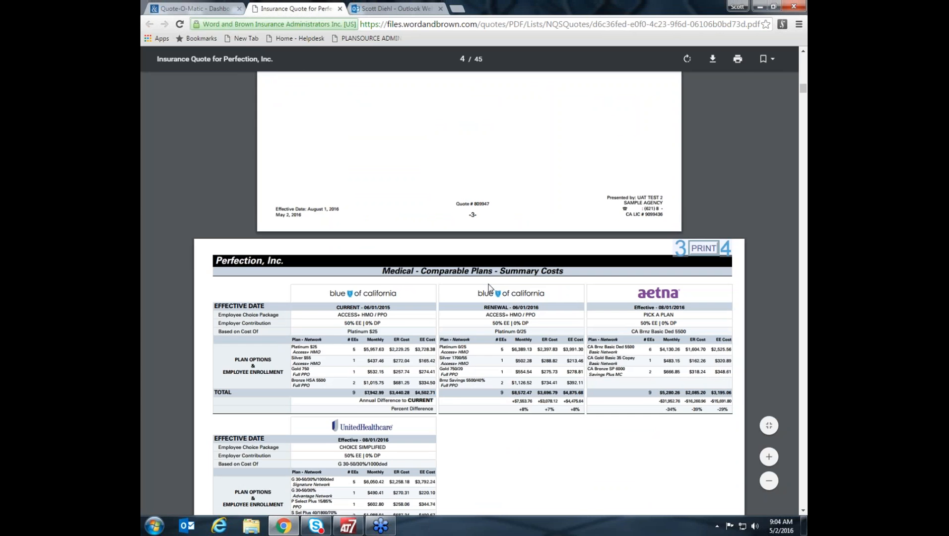
scroll(489, 284, down, 5)
scroll(488, 284, up, 2)
scroll(488, 284, up, 1)
scroll(488, 284, down, 1)
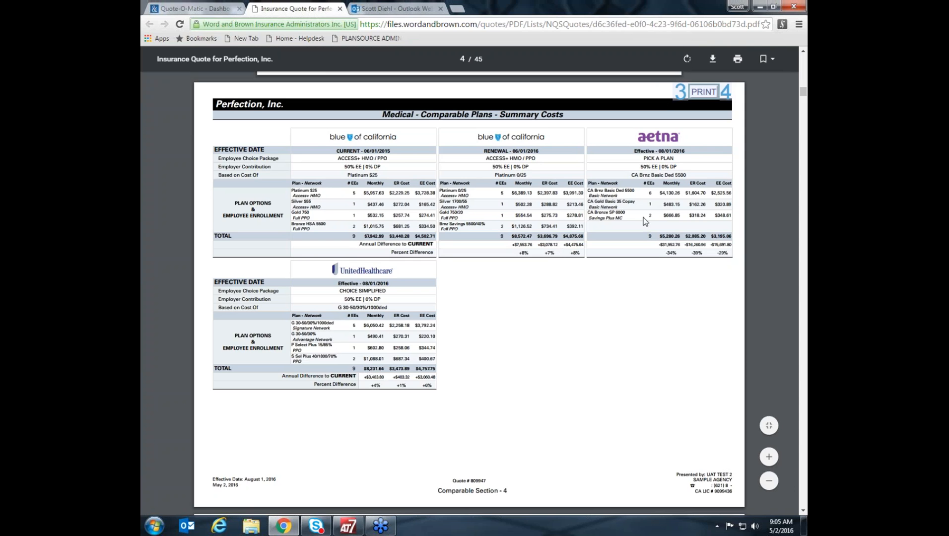
drag(730, 256, 659, 182)
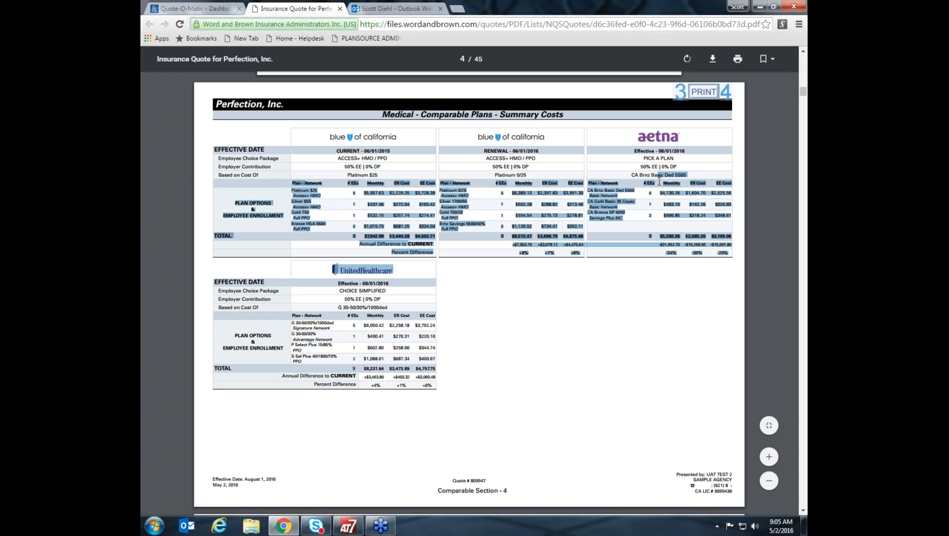
click(695, 285)
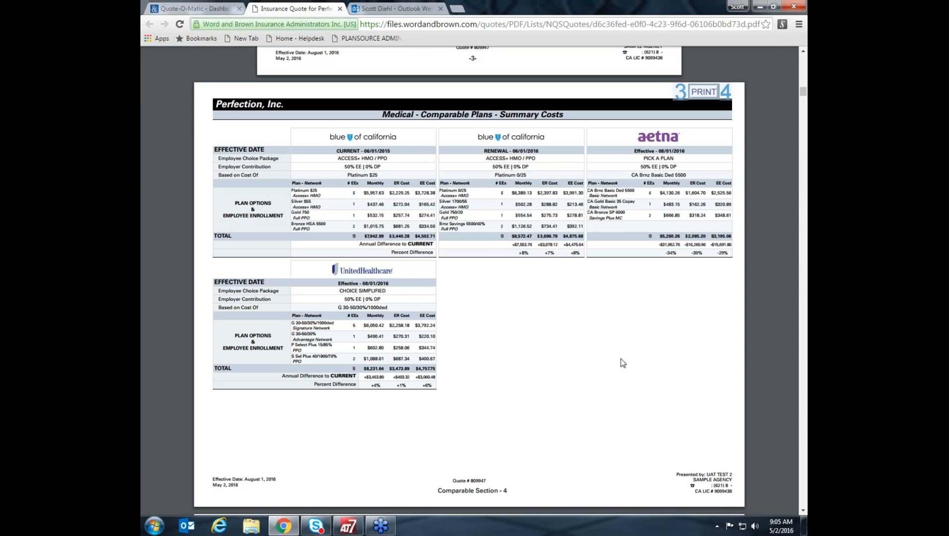
Examine the Medical - Comparable Plans - Detail Costs pages, covering each employee's monthly, employer and employee costs per carrier.
scroll(622, 363, down, 1)
scroll(623, 362, down, 8)
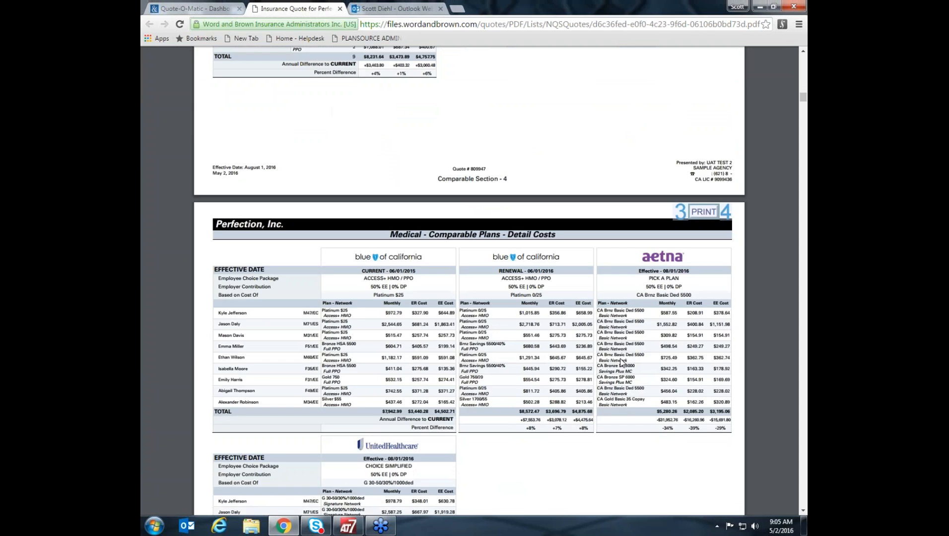
scroll(622, 362, down, 2)
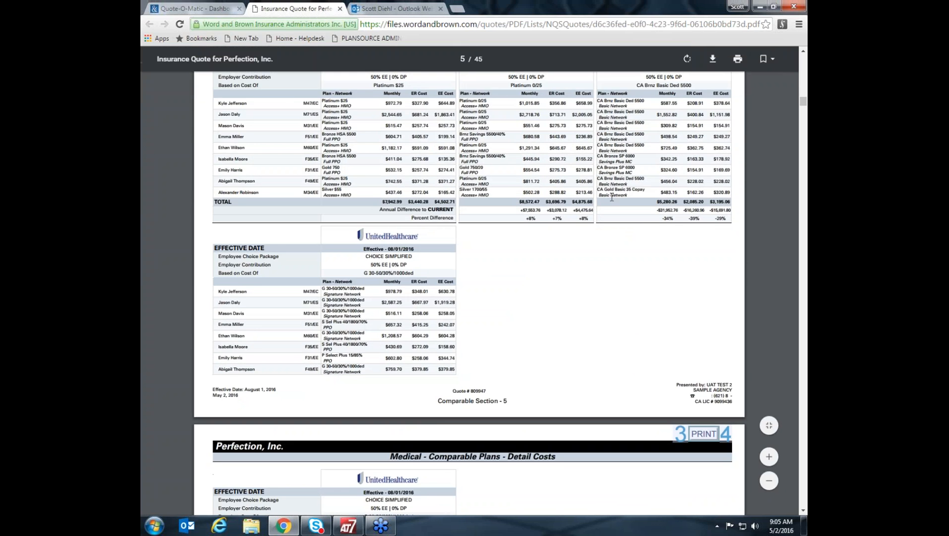
scroll(675, 140, up, 1)
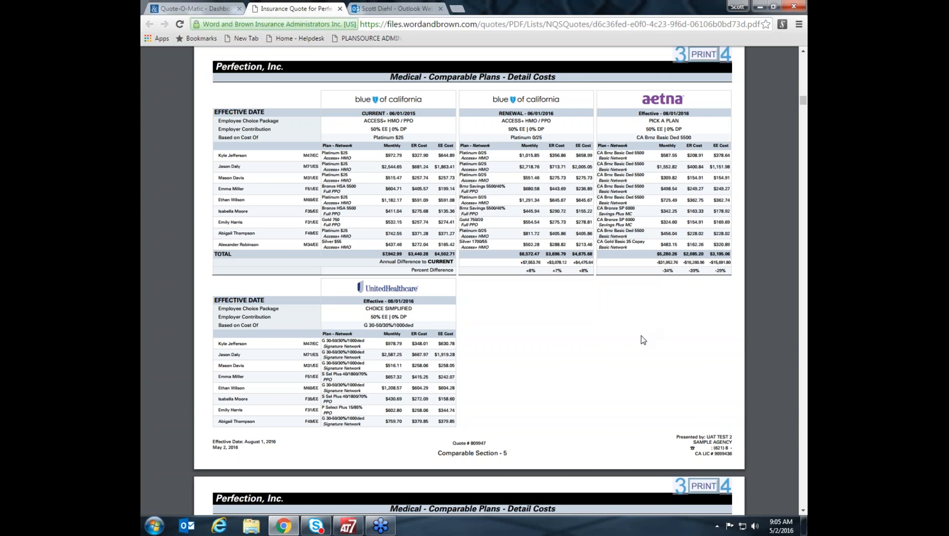
scroll(642, 340, down, 10)
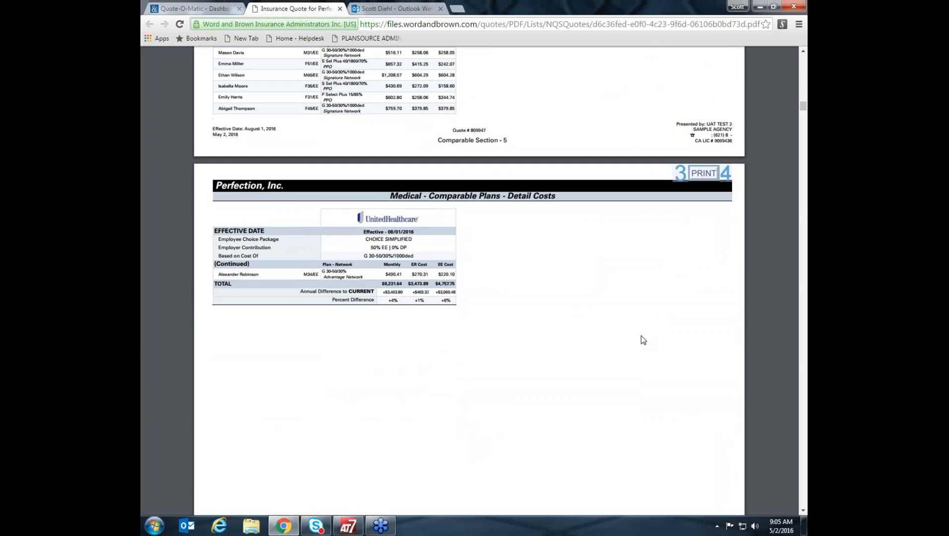
Examine the Summary of Benefits for Comparable Packages pages for Blue Shield, Aetna and UnitedHealthcare.
scroll(643, 340, down, 7)
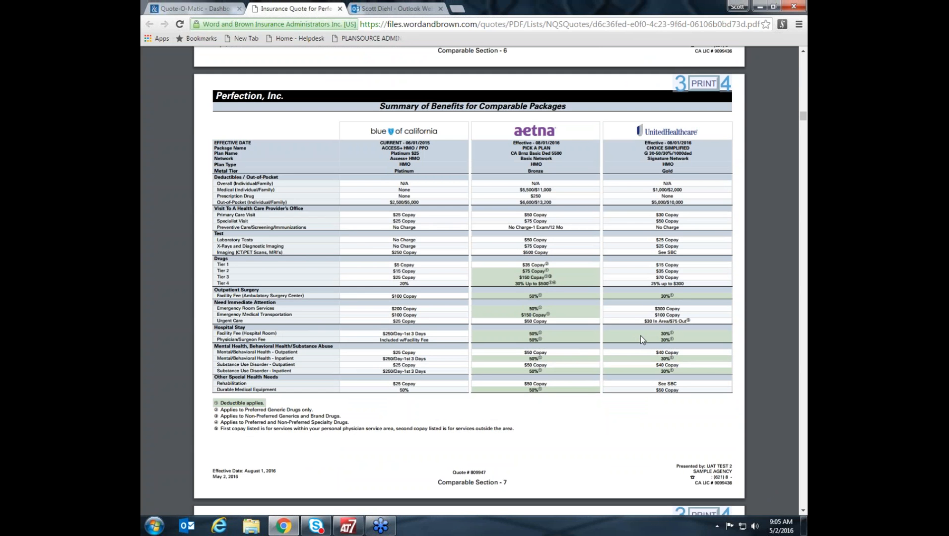
scroll(643, 340, down, 3)
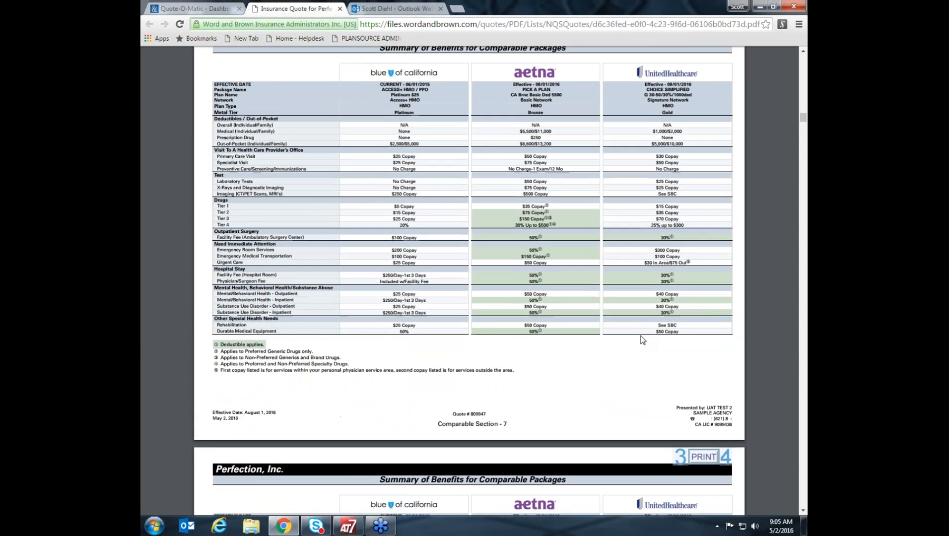
scroll(641, 339, down, 14)
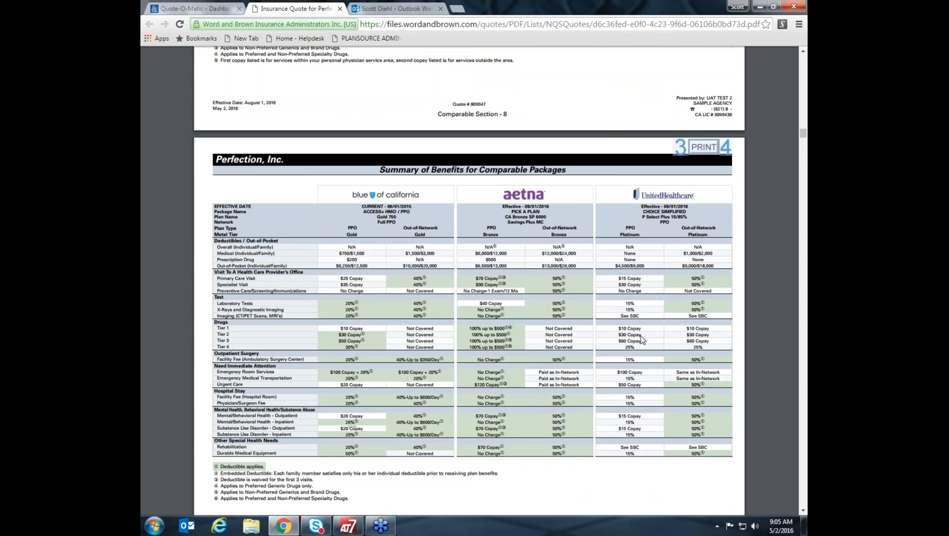
Review the selected plans' benefits comparisons and the detailed census and rates for Aetna and UnitedHealthcare.
scroll(642, 339, down, 17)
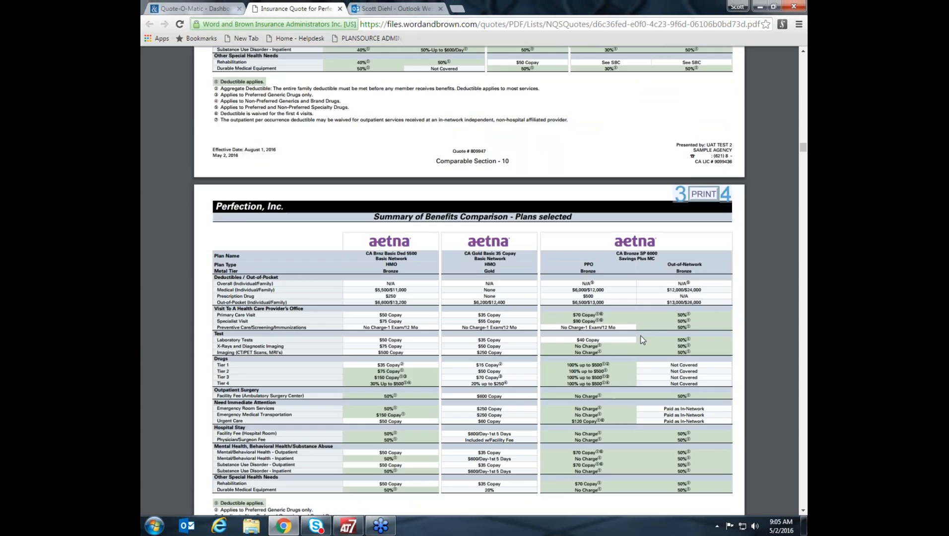
scroll(642, 339, down, 10)
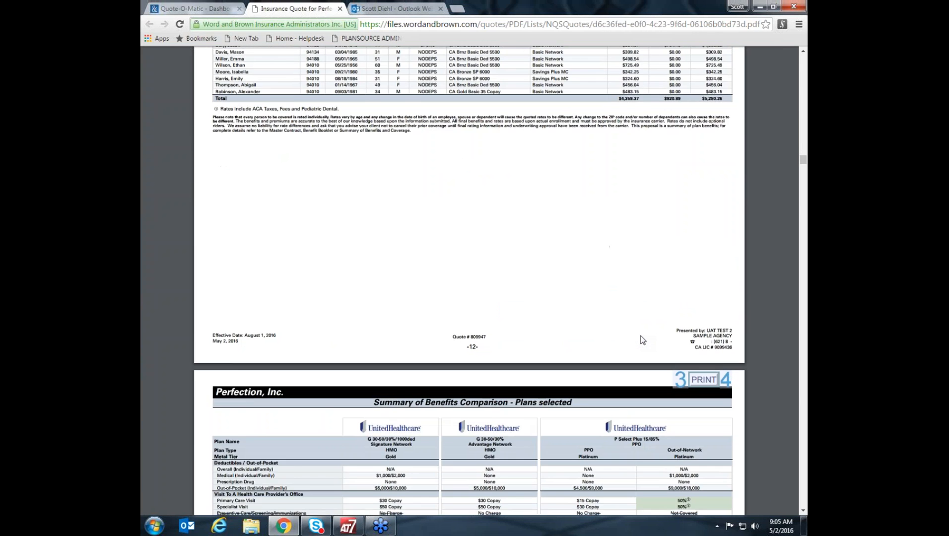
scroll(643, 340, up, 3)
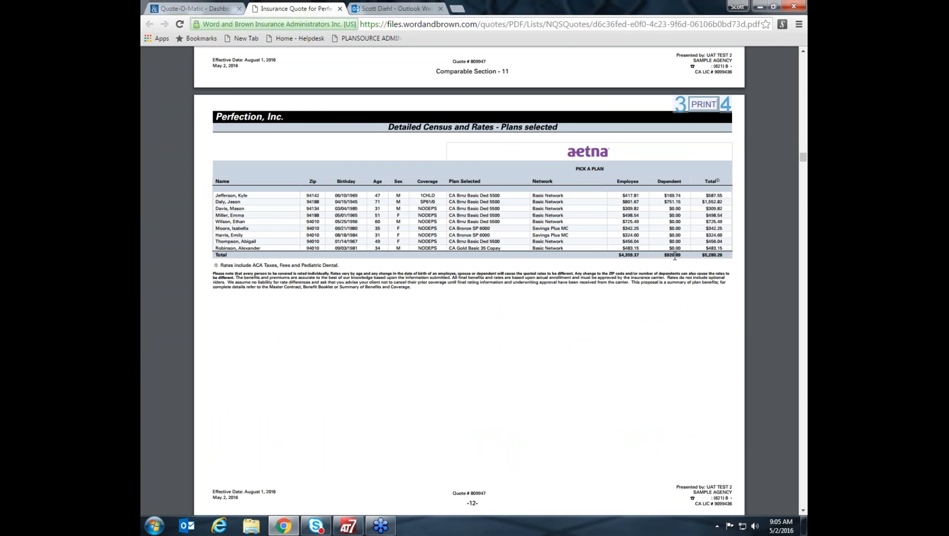
scroll(648, 338, down, 10)
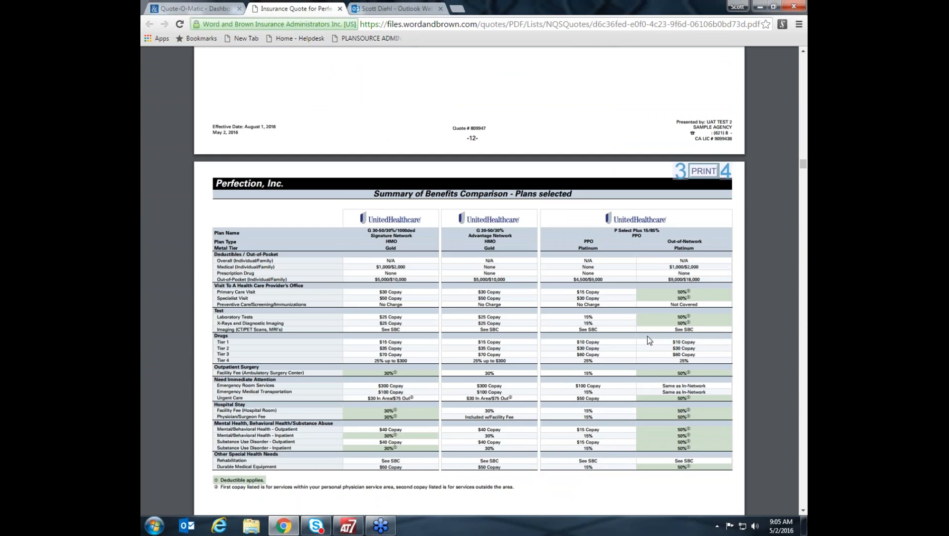
scroll(647, 338, down, 15)
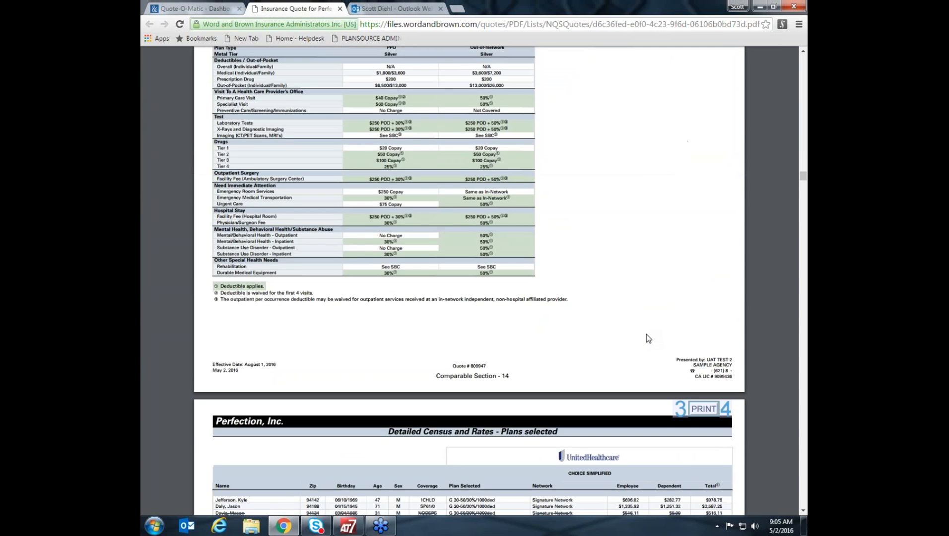
Review the individual Aetna plans' medical benefits and detailed employee rates, from CA Brnz Basic Ded 5500 through CA Plat SP 250 90/60.
scroll(647, 337, down, 10)
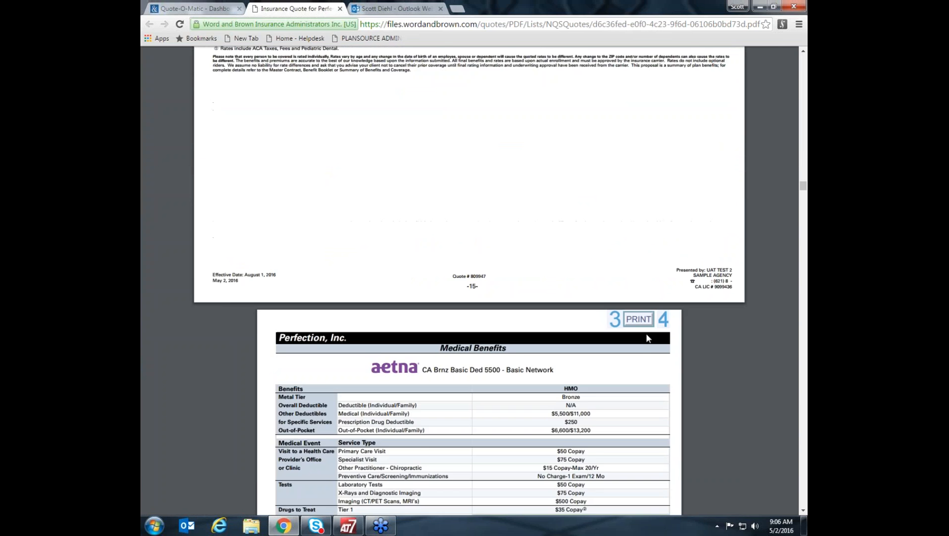
scroll(646, 337, down, 12)
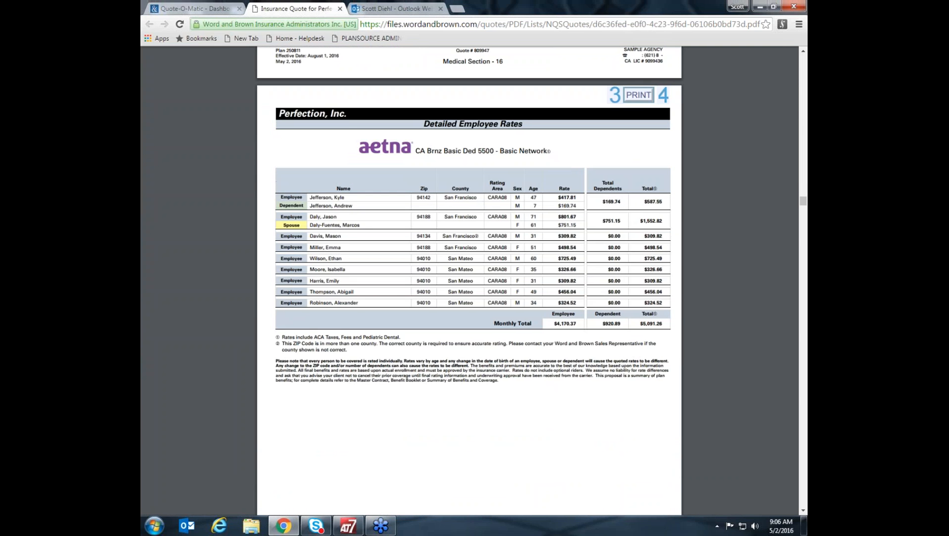
scroll(468, 277, up, 2)
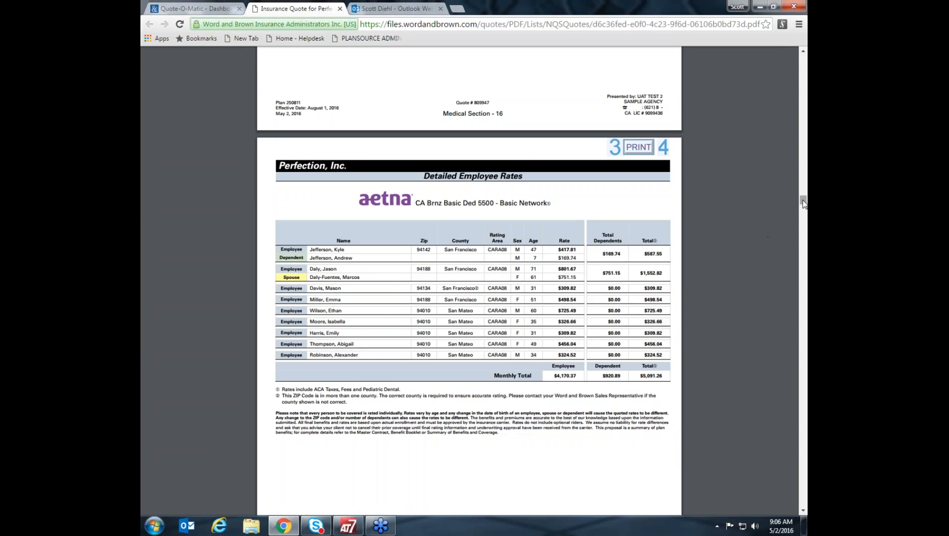
scroll(711, 332, down, 10)
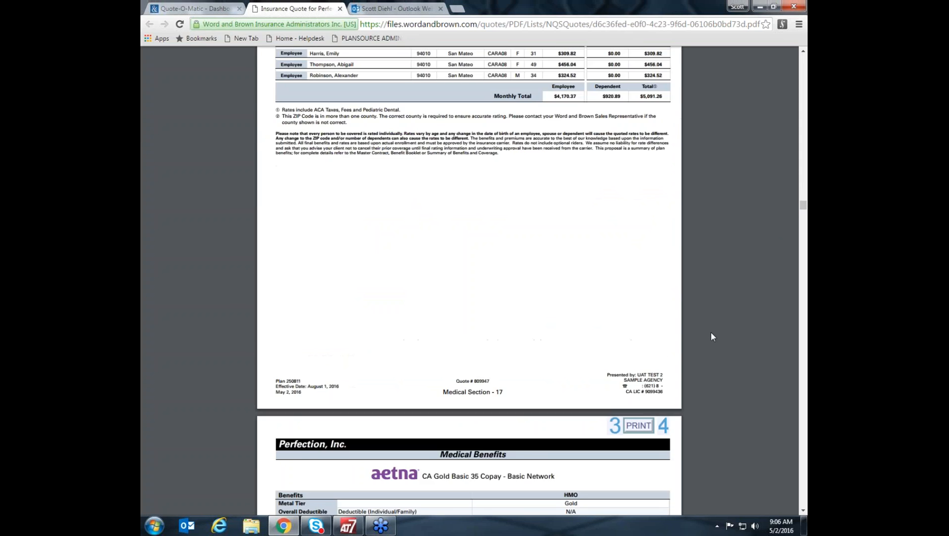
scroll(711, 331, down, 15)
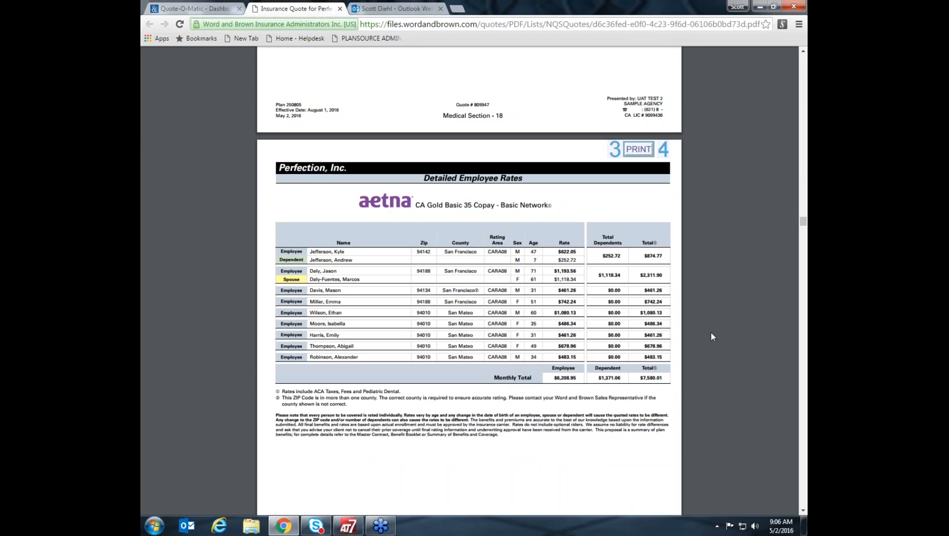
scroll(711, 331, down, 15)
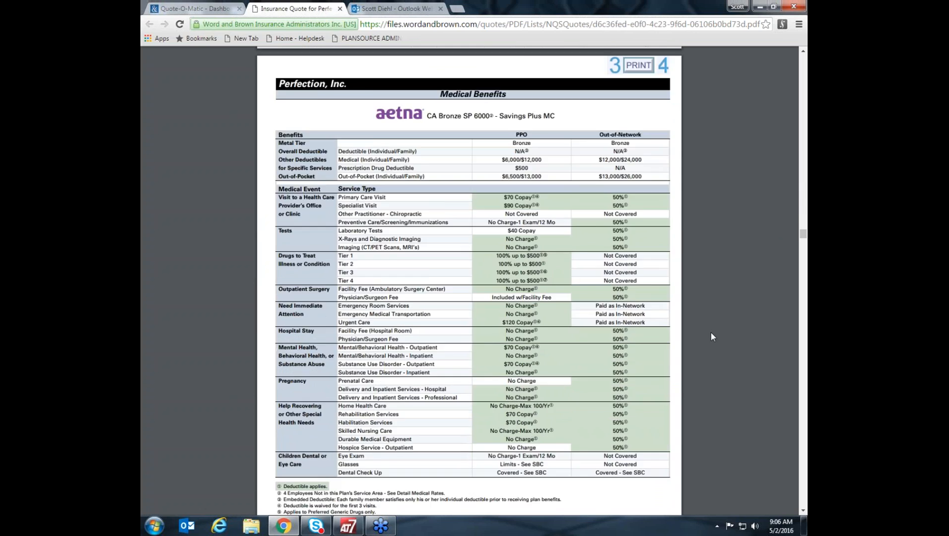
scroll(711, 332, down, 15)
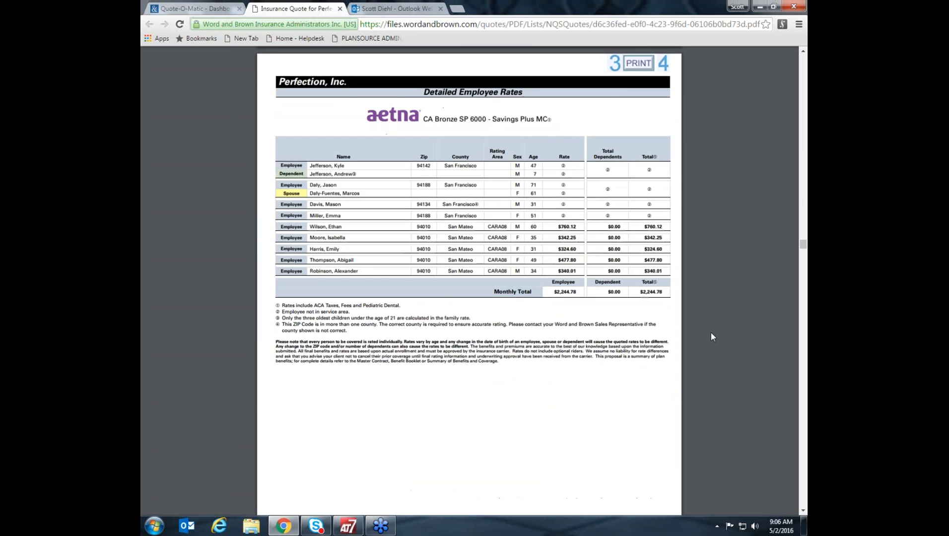
scroll(711, 332, down, 15)
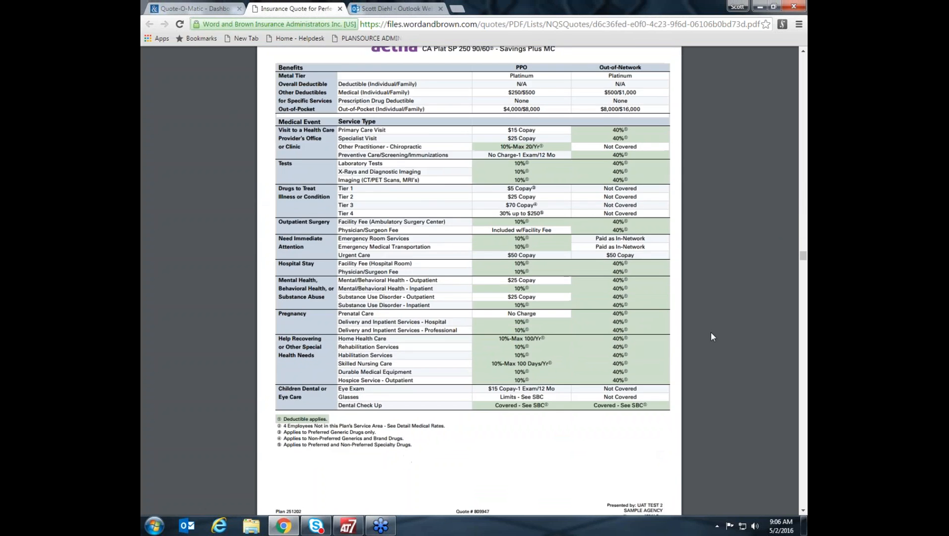
scroll(711, 332, down, 15)
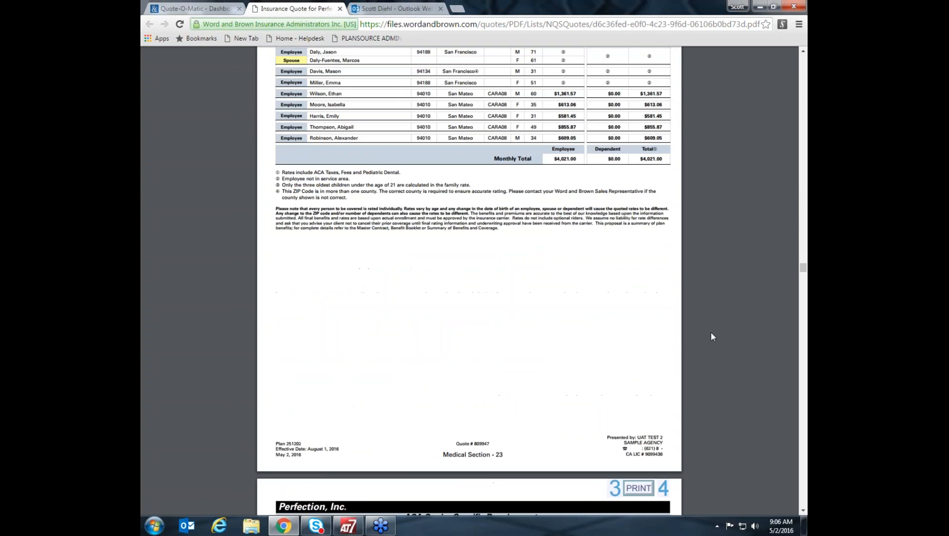
Review Aetna's ACA carrier-specific requirements and the UnitedHealthcare G 30-50/30%/1000ded medical benefits page.
scroll(711, 332, down, 10)
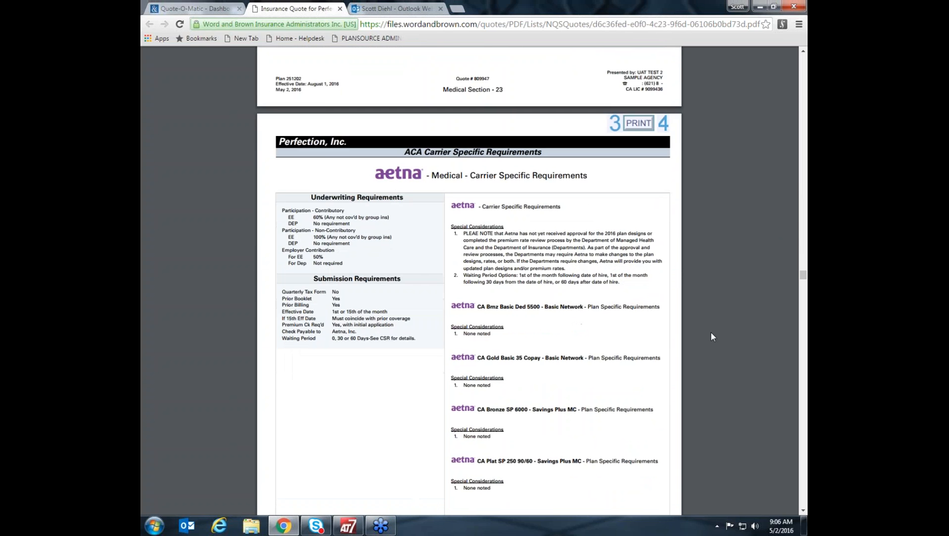
scroll(711, 332, down, 15)
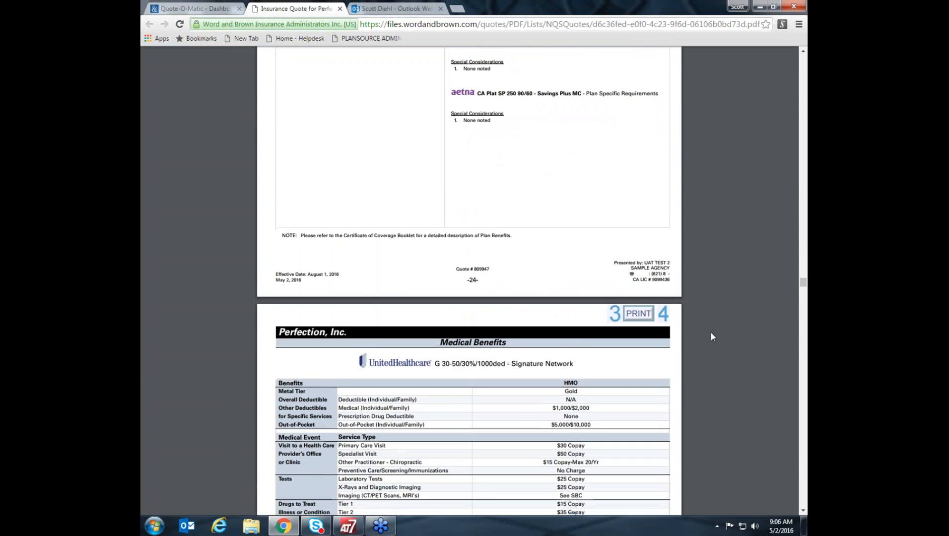
scroll(710, 332, down, 15)
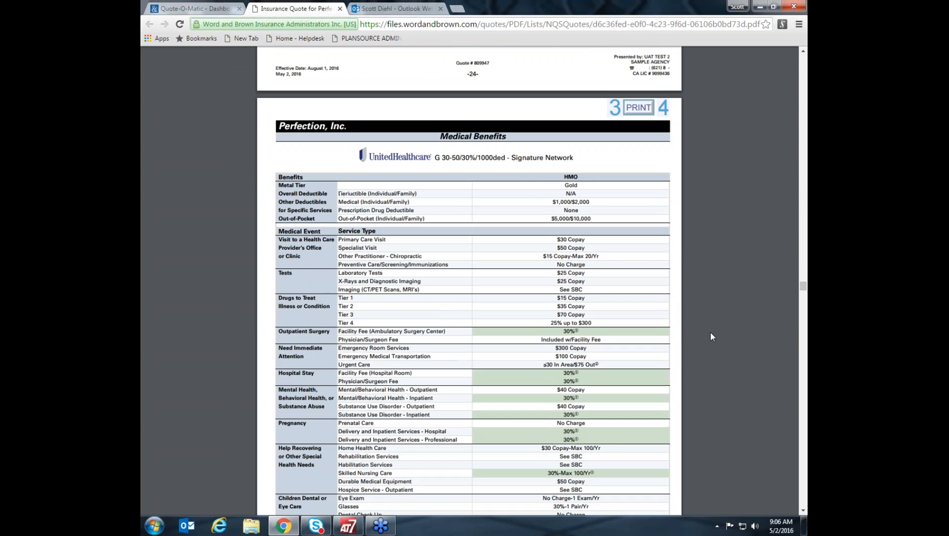
Review the UnitedHealthcare G 30-50/30%/1000ded Signature Network benefits and detailed employee rates, and the G 30-50/30% Advantage Network medical benefits.
scroll(710, 333, down, 3)
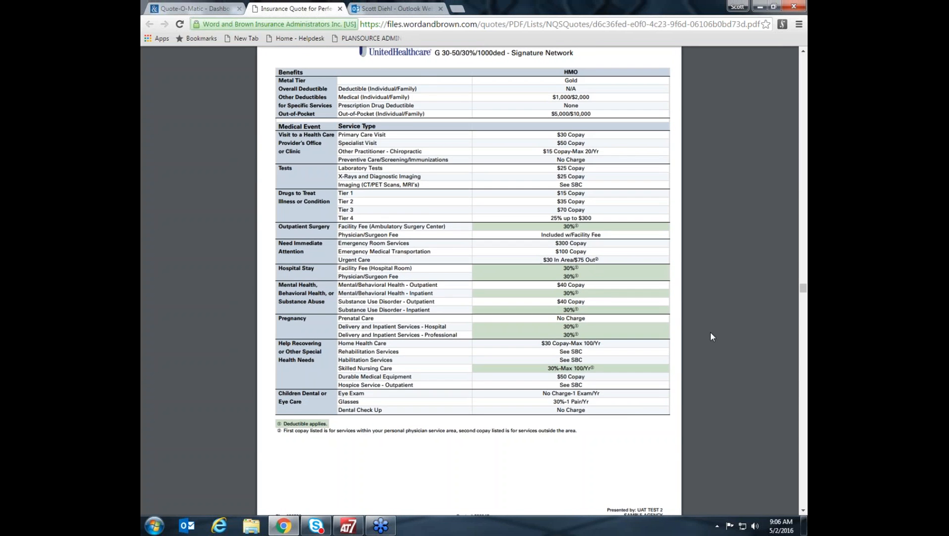
scroll(710, 333, down, 6)
scroll(710, 332, down, 8)
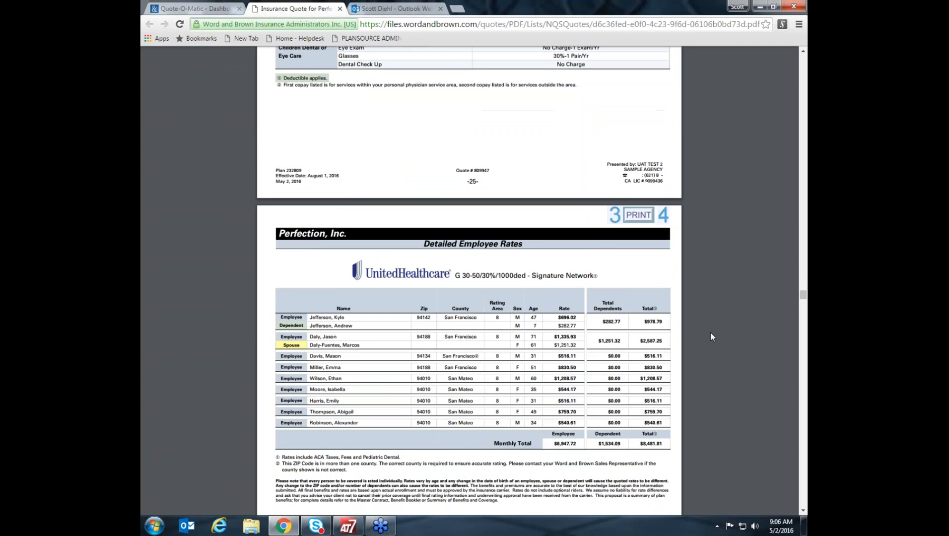
scroll(710, 332, down, 2)
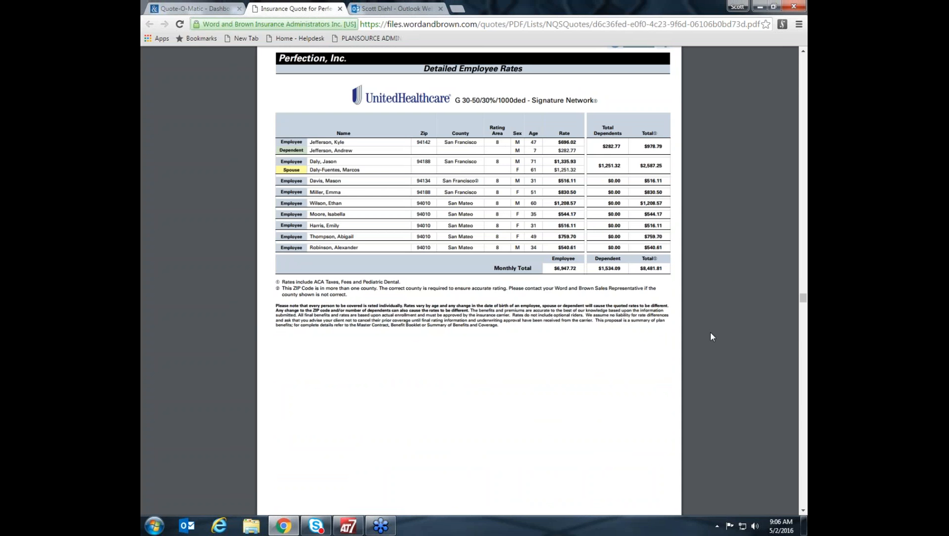
scroll(710, 332, down, 5)
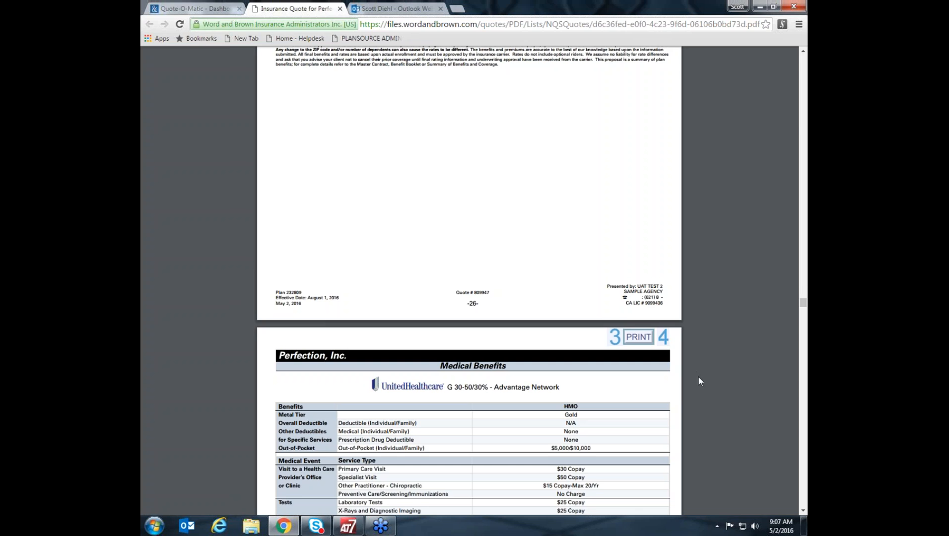
scroll(697, 376, down, 5)
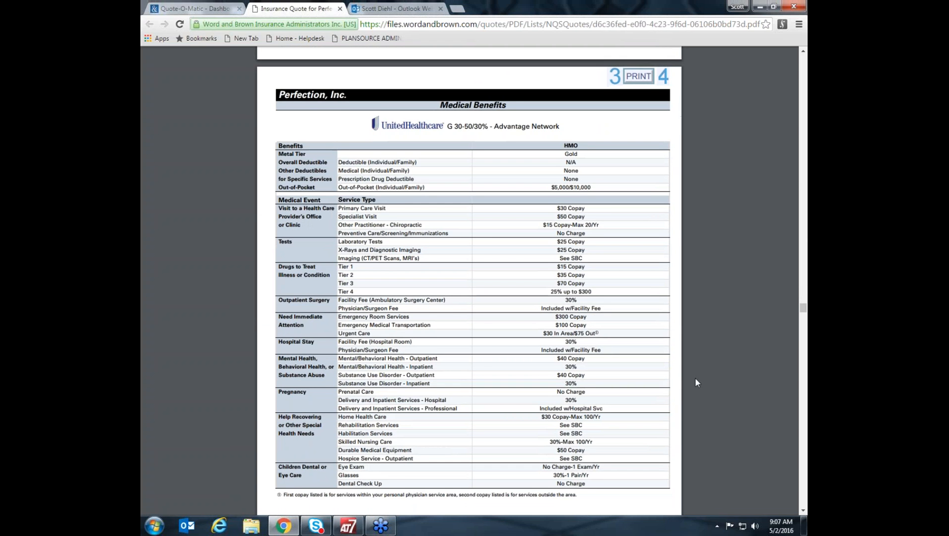
scroll(696, 381, down, 1)
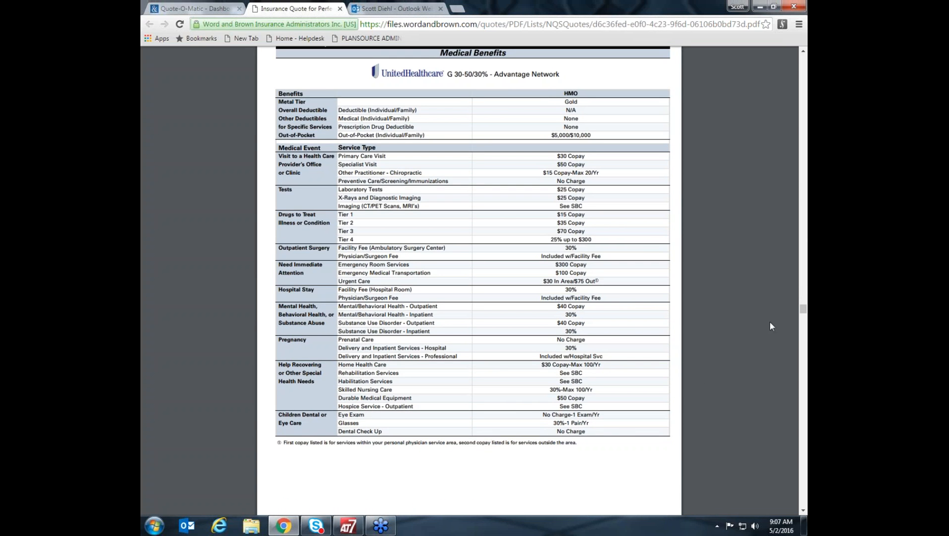
Return to the cover page of the Perfection, Inc. group insurance proposal.
mouse_move(802, 309)
mouse_down()
mouse_move(806, 57)
mouse_move(803, 308)
mouse_up()
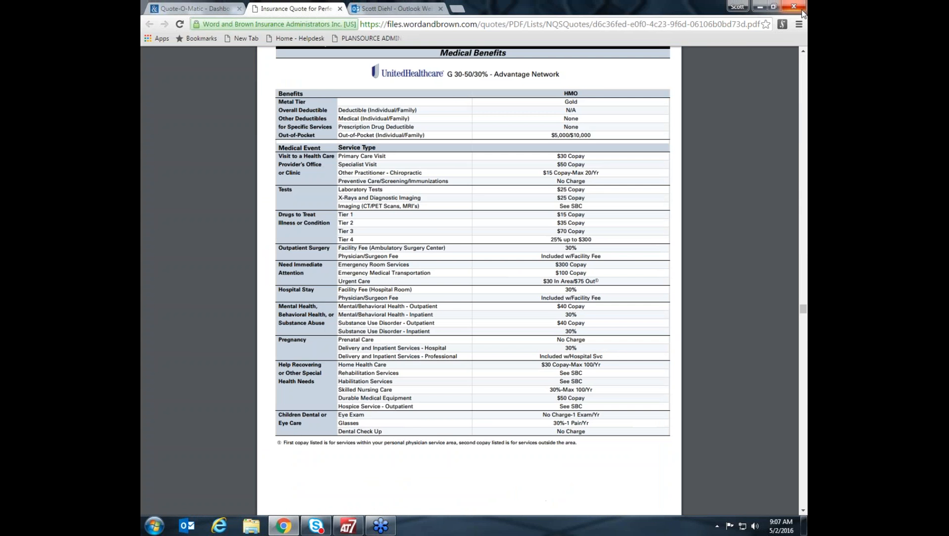
scroll(652, 174, up, 20)
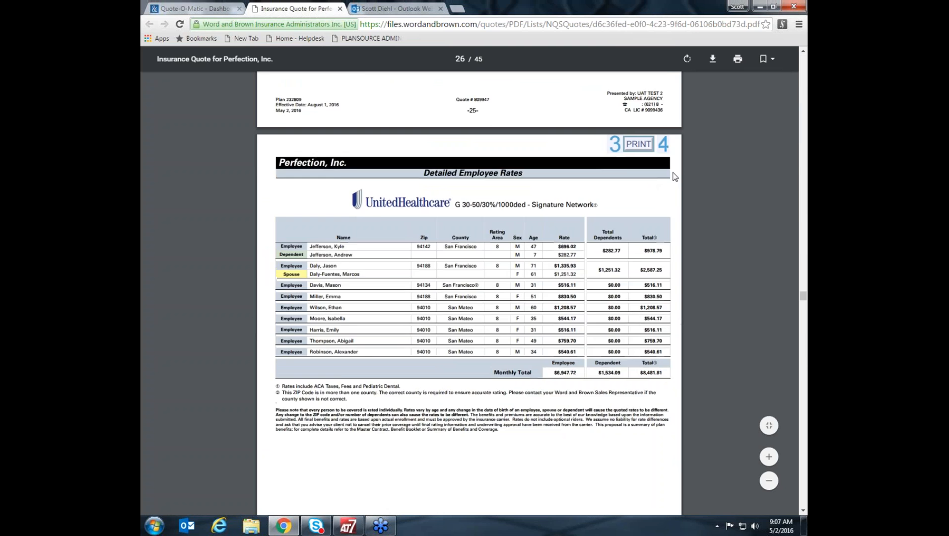
drag(804, 283, 804, 45)
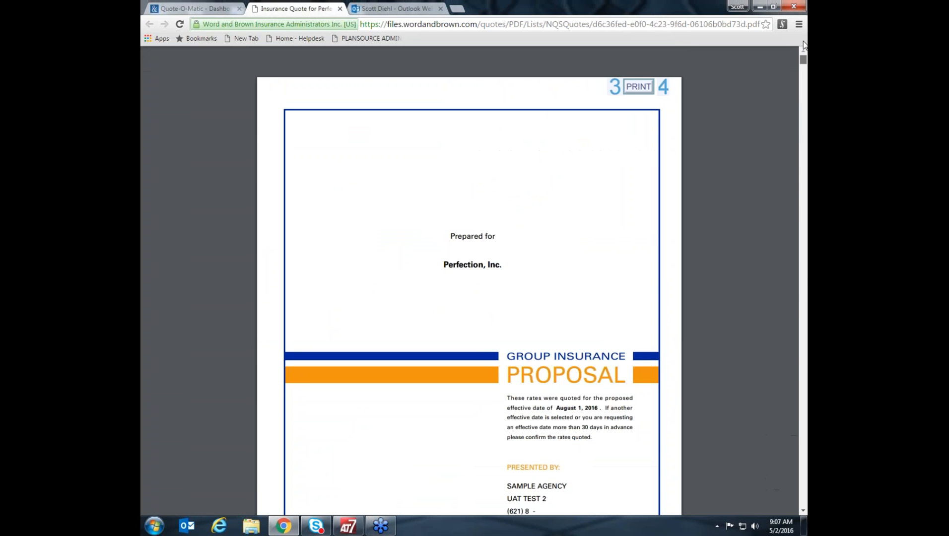